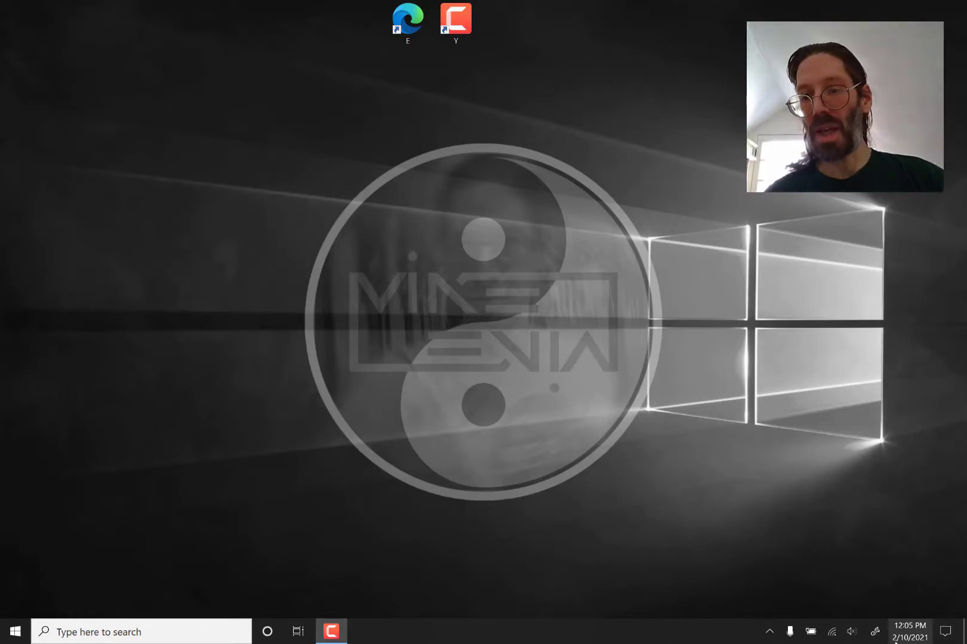
# - Open the Windows search panel and its '...' menu showing Search settings and Indexing options
pyautogui.moveTo(905, 641)
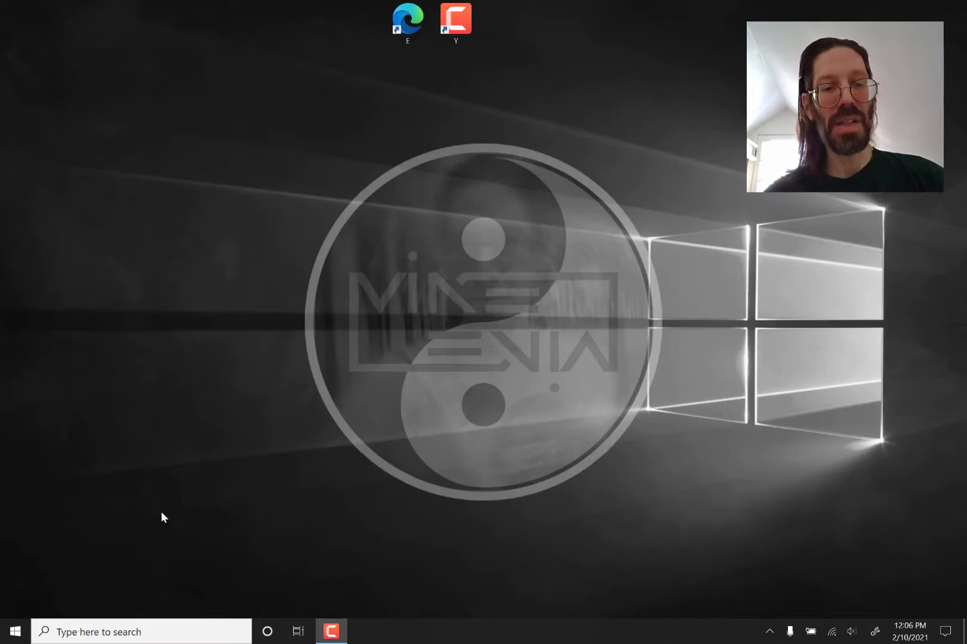
pyautogui.click(161, 632)
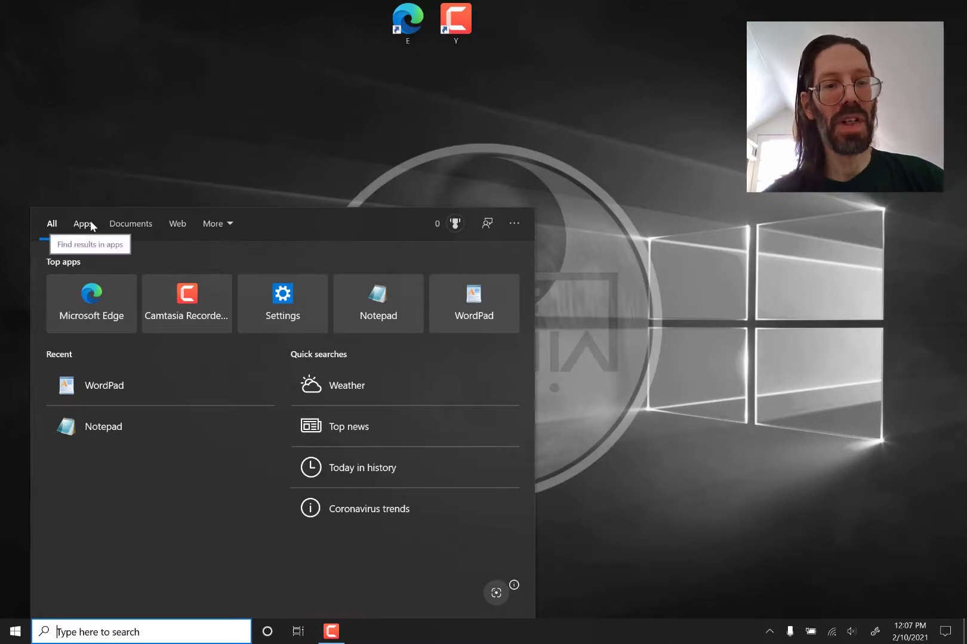
pyautogui.click(516, 225)
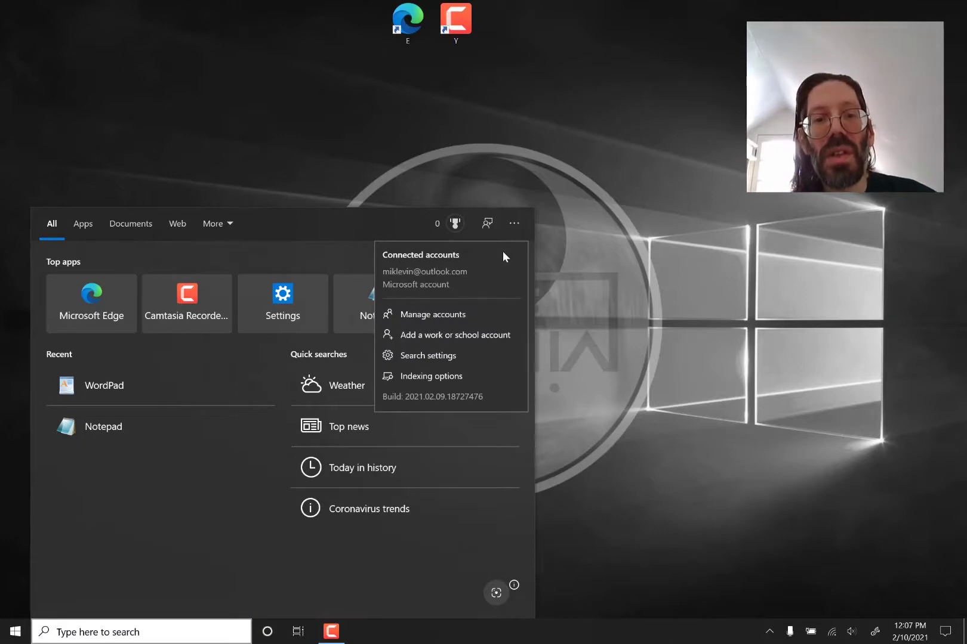
# - Turn My search history off on the Search Permissions & History settings page
pyautogui.click(443, 354)
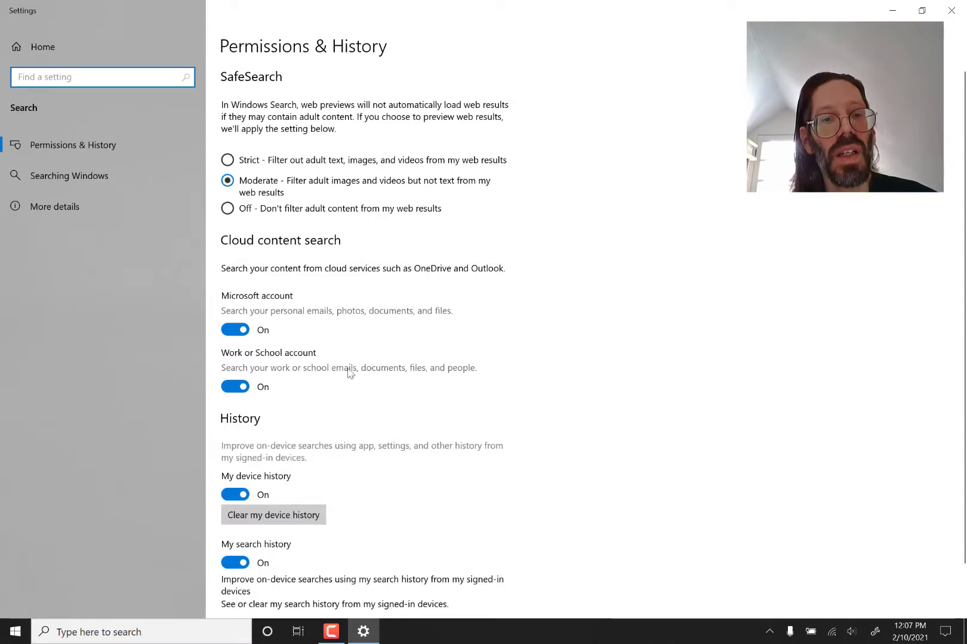
pyautogui.scroll(-2, 330, 437)
pyautogui.scroll(1, 268, 431)
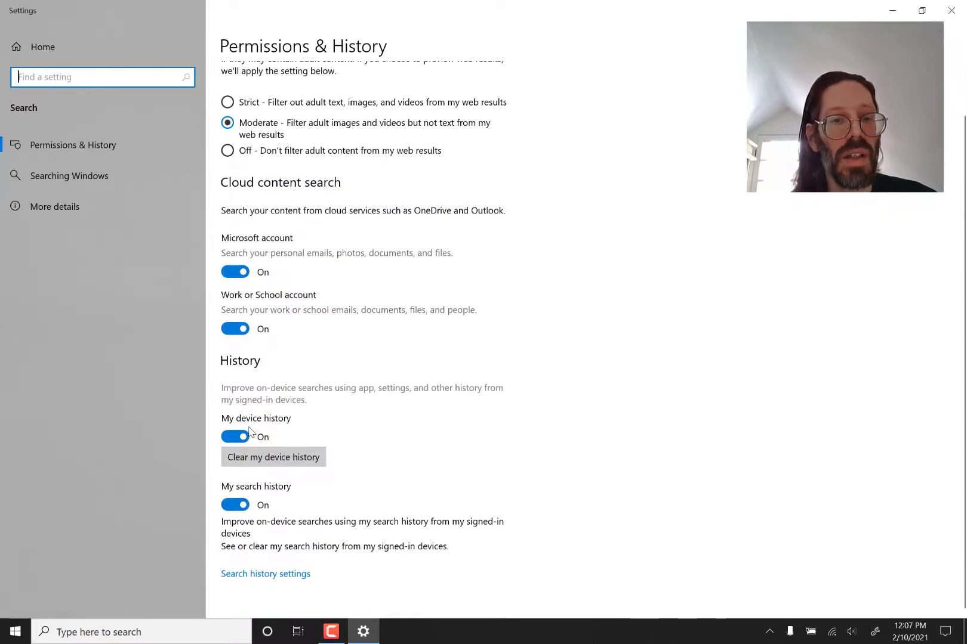
pyautogui.click(234, 505)
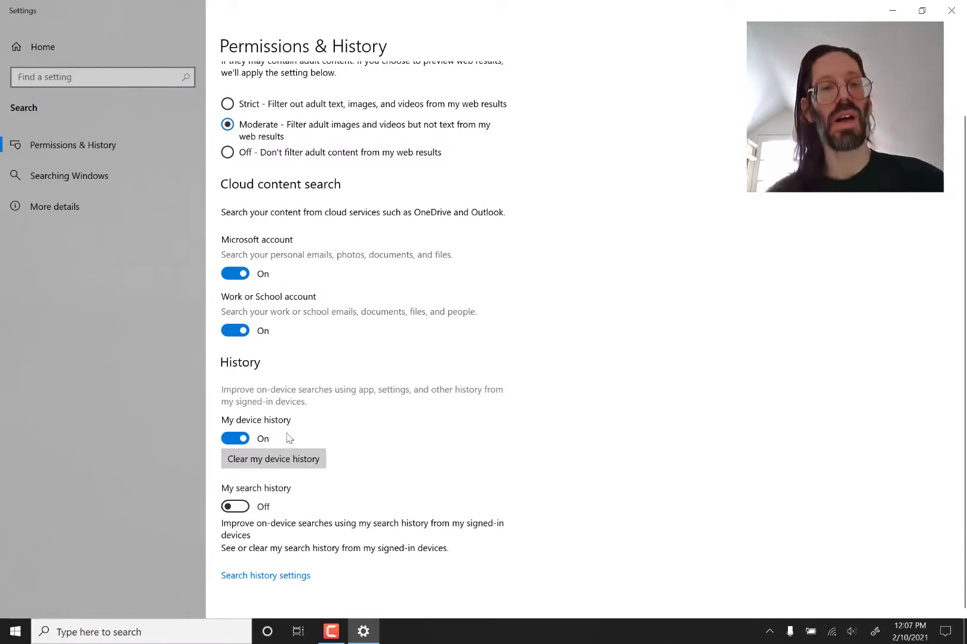
# - Reopen and dismiss the Windows search panel, returning to the Settings page
pyautogui.click(119, 632)
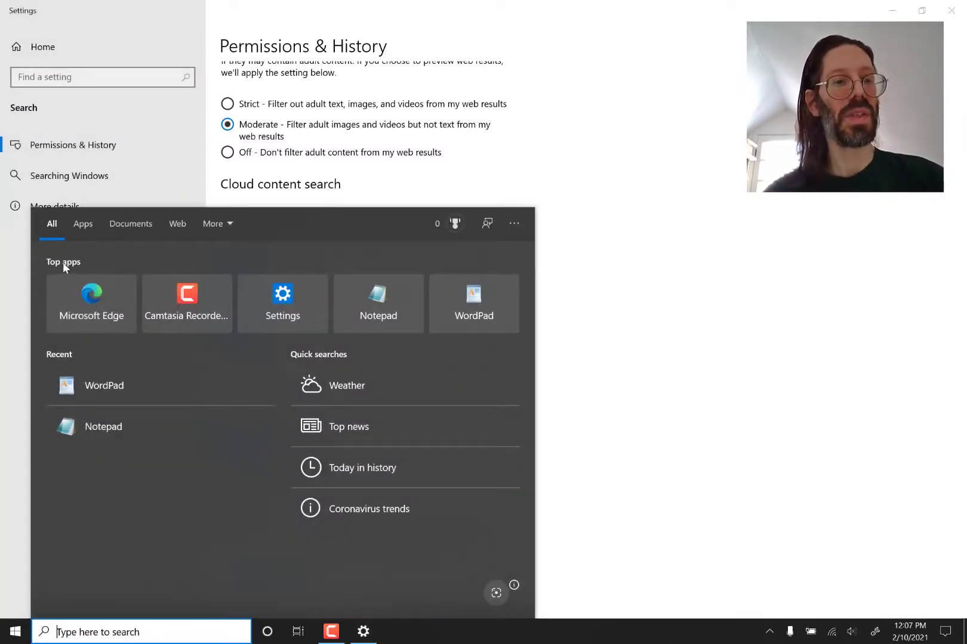
pyautogui.click(600, 267)
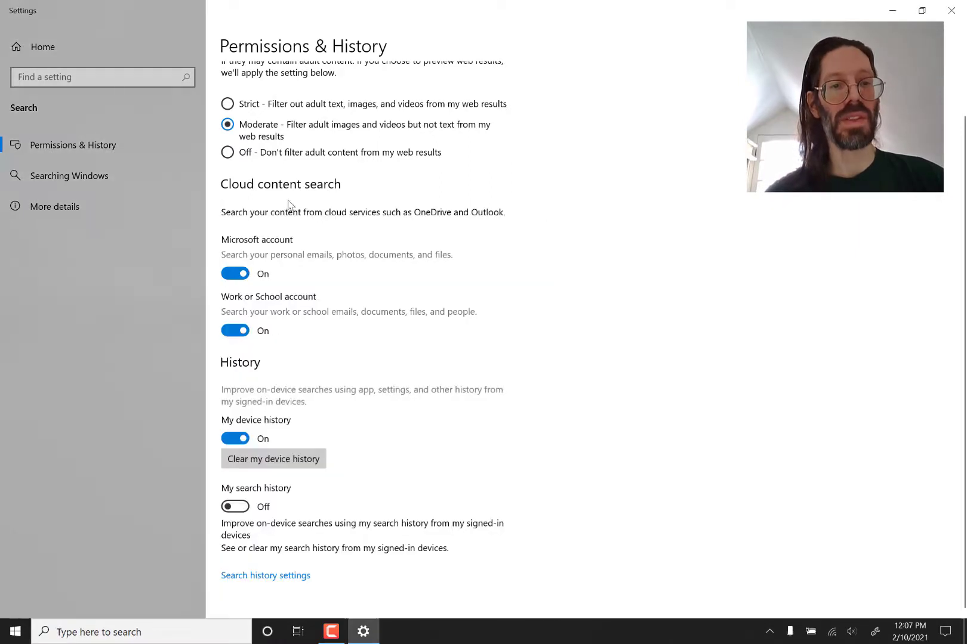
pyautogui.scroll(-1, 242, 572)
pyautogui.scroll(1, 251, 507)
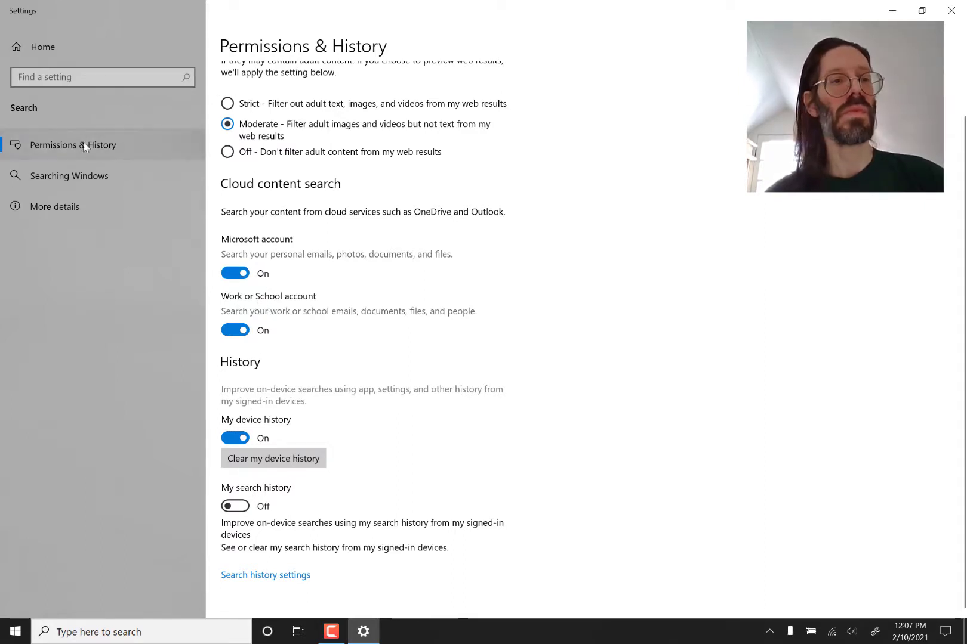
# - Go to the Searching Windows settings page and scroll through its indexing options
pyautogui.click(81, 188)
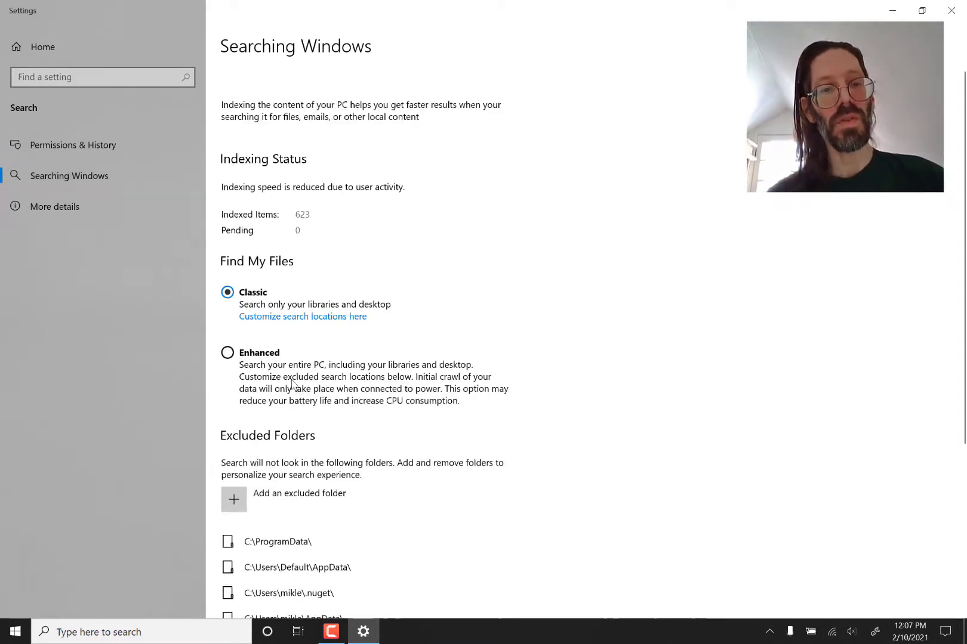
pyautogui.scroll(-3, 278, 370)
pyautogui.scroll(-4, 338, 169)
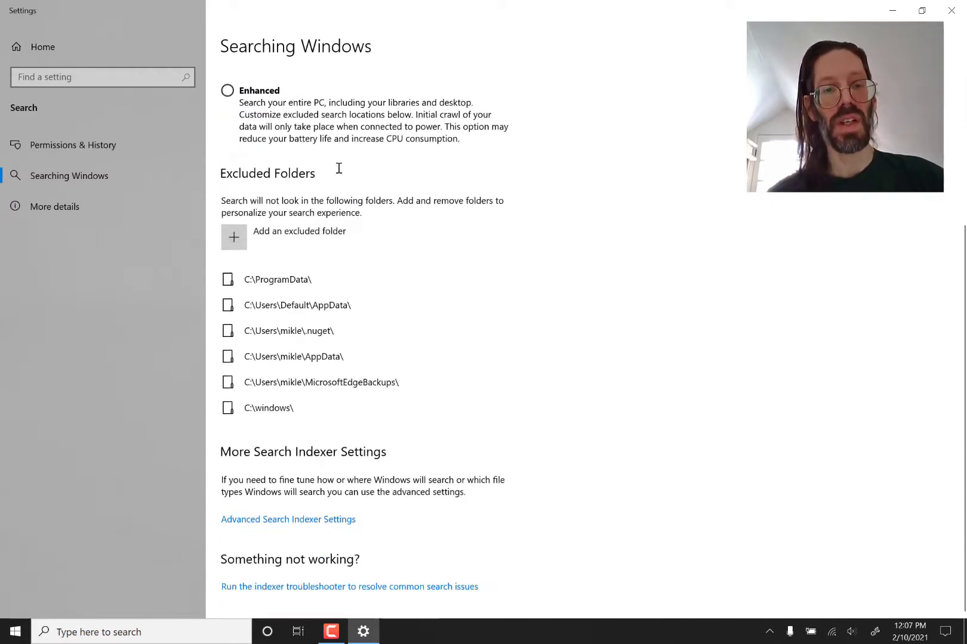
pyautogui.scroll(-2, 339, 287)
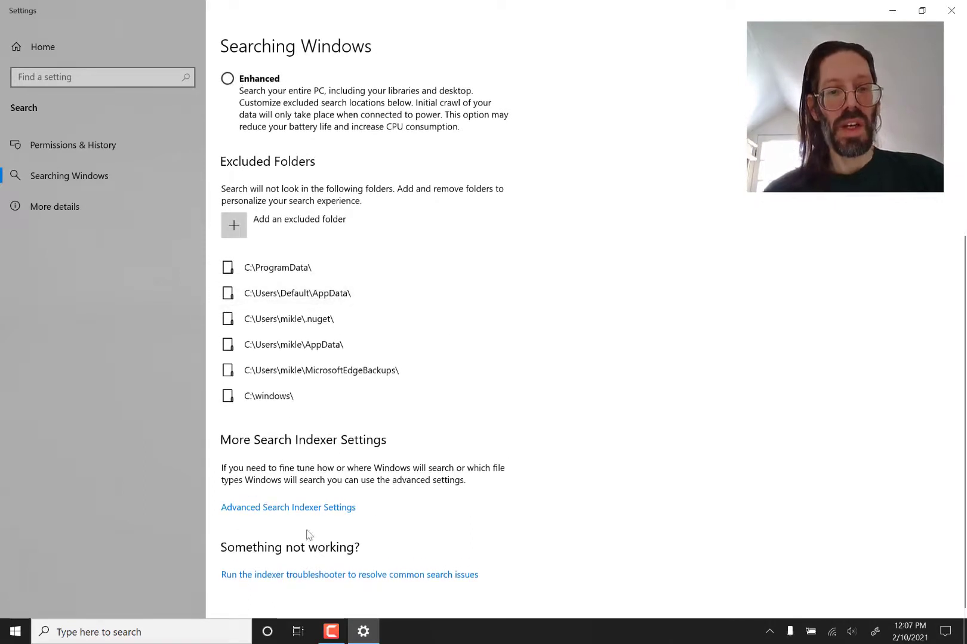
# - Open the Indexing Options dialog from Advanced Search Indexer Settings, then close it
pyautogui.click(276, 507)
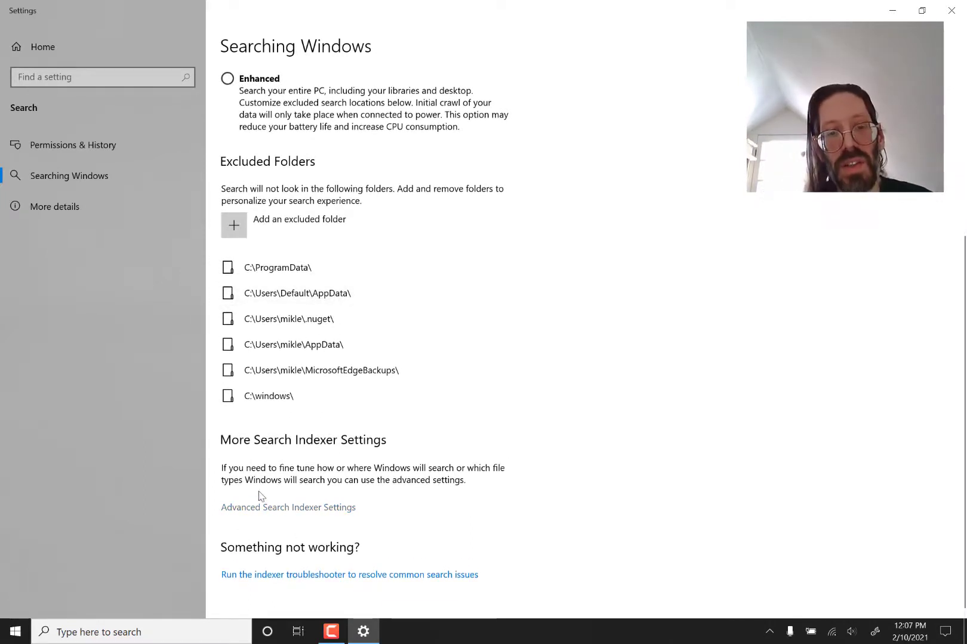
pyautogui.click(305, 509)
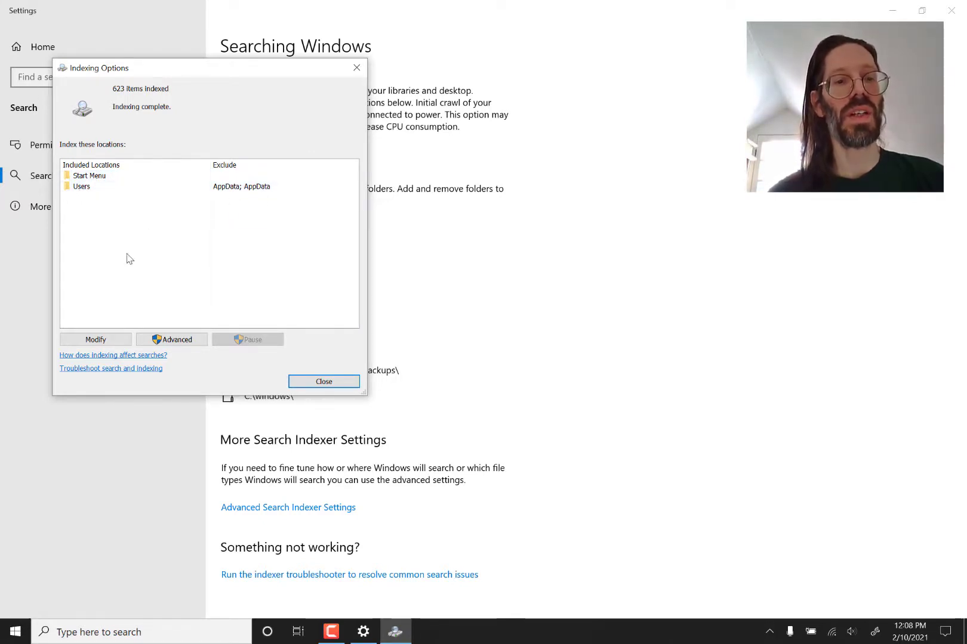
pyautogui.click(328, 382)
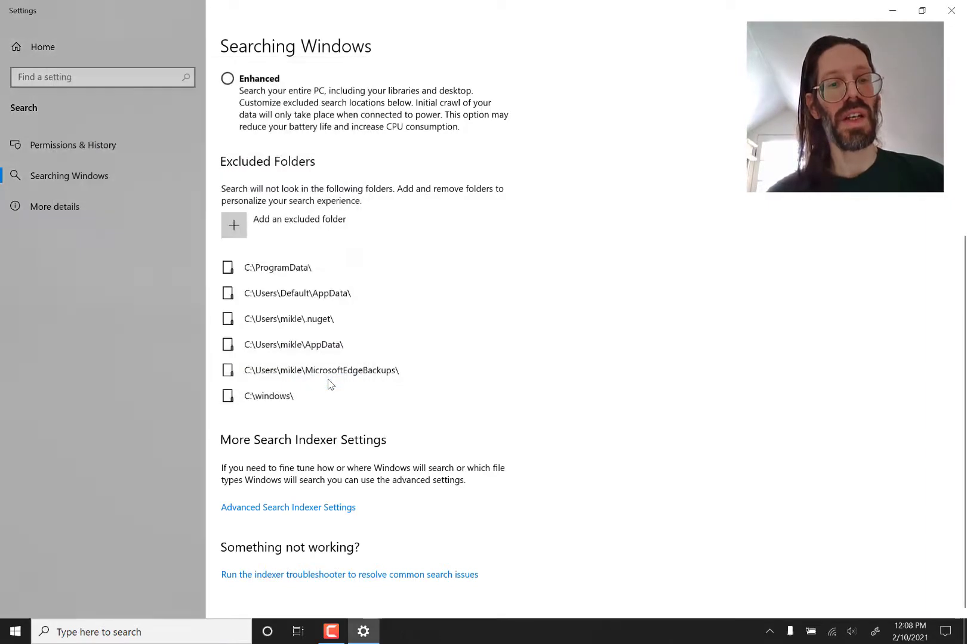
pyautogui.scroll(-1, 300, 399)
pyautogui.scroll(5, 302, 414)
# - Show the Search More details page, then search Windows for notepad
pyautogui.click(60, 216)
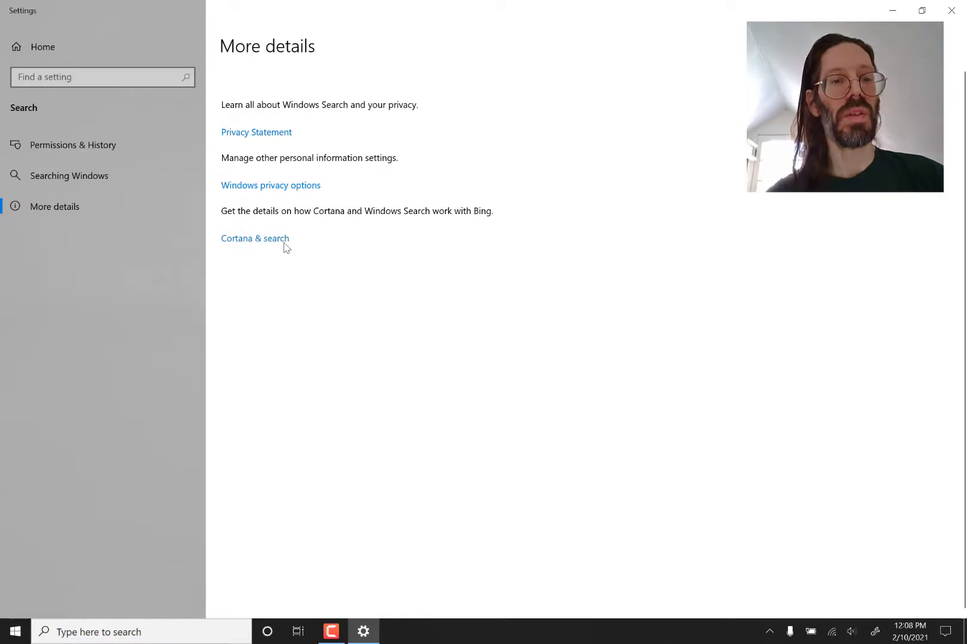
pyautogui.click(88, 633)
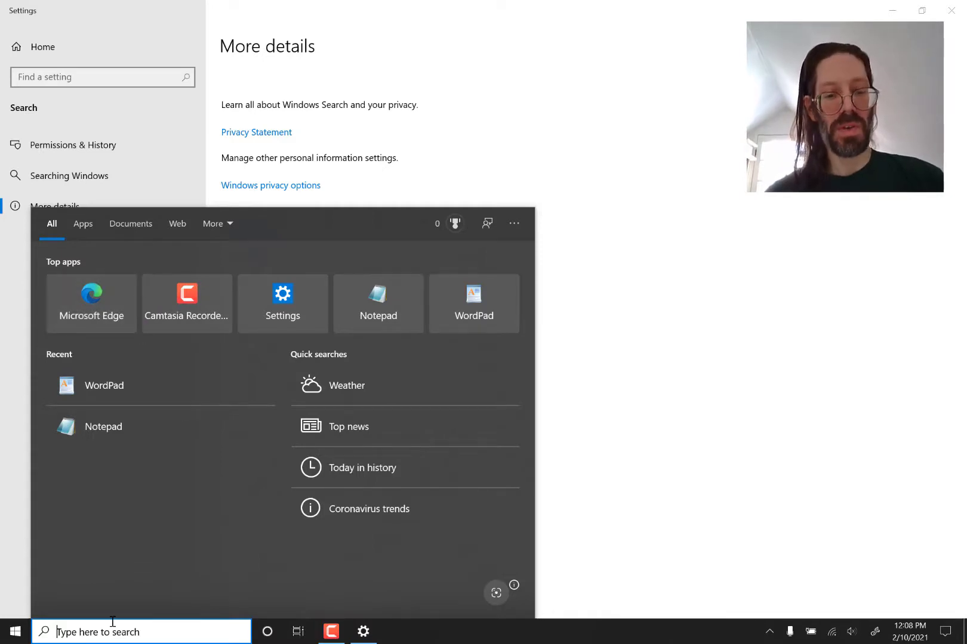
pyautogui.write('note')
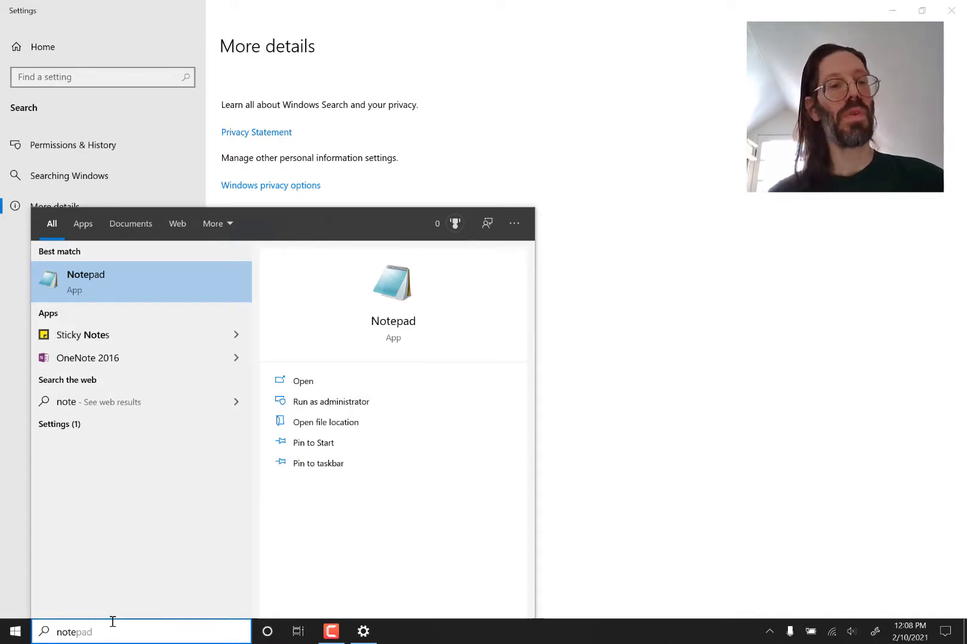
pyautogui.write('pad')
# - Launch Notepad, close the Settings window and maximize Notepad to fill the screen
pyautogui.press('Return')
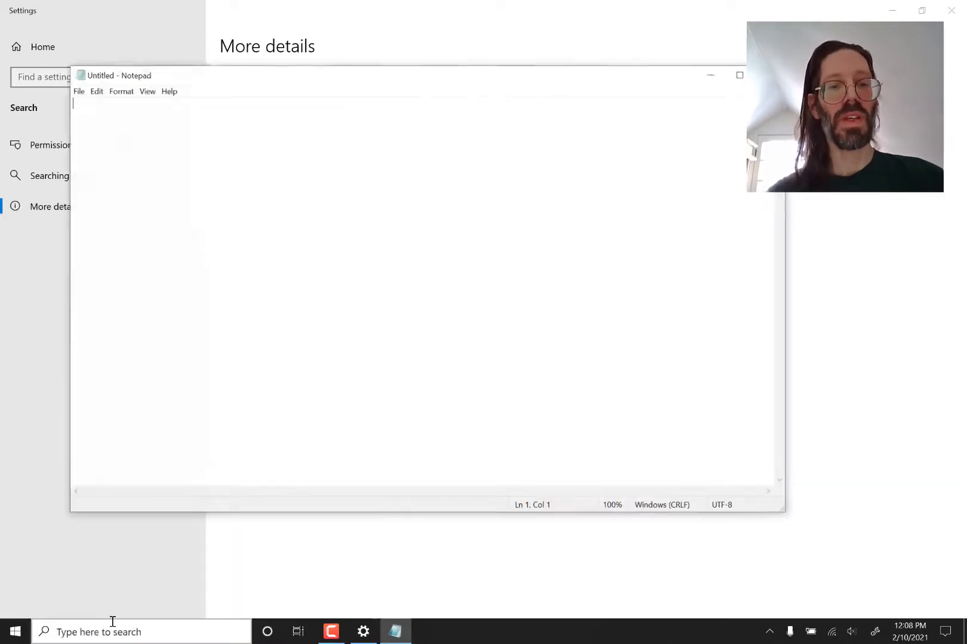
pyautogui.moveTo(302, 77); pyautogui.dragTo(325, 5)
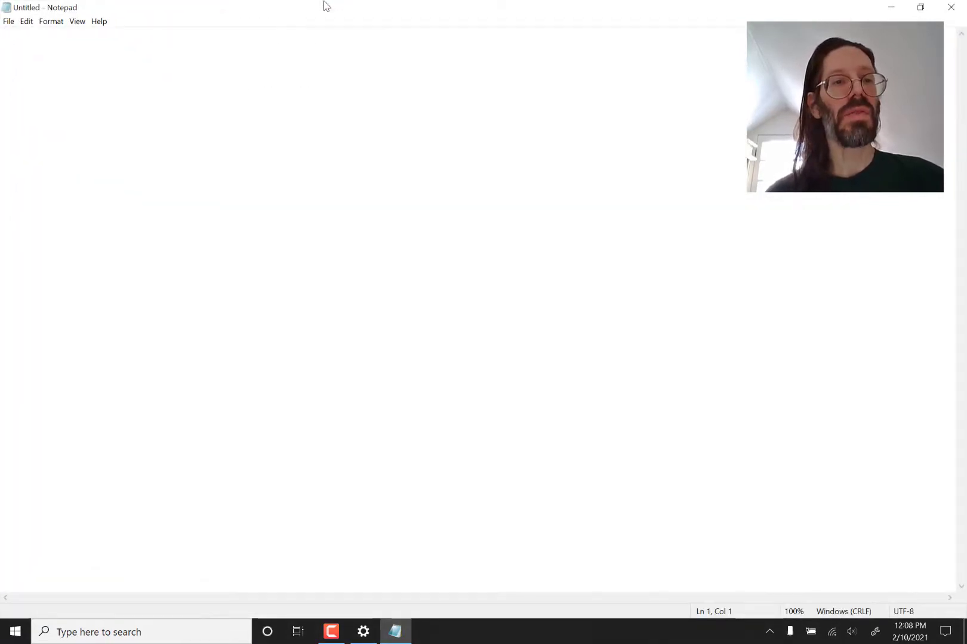
pyautogui.moveTo(430, 7); pyautogui.dragTo(427, 146)
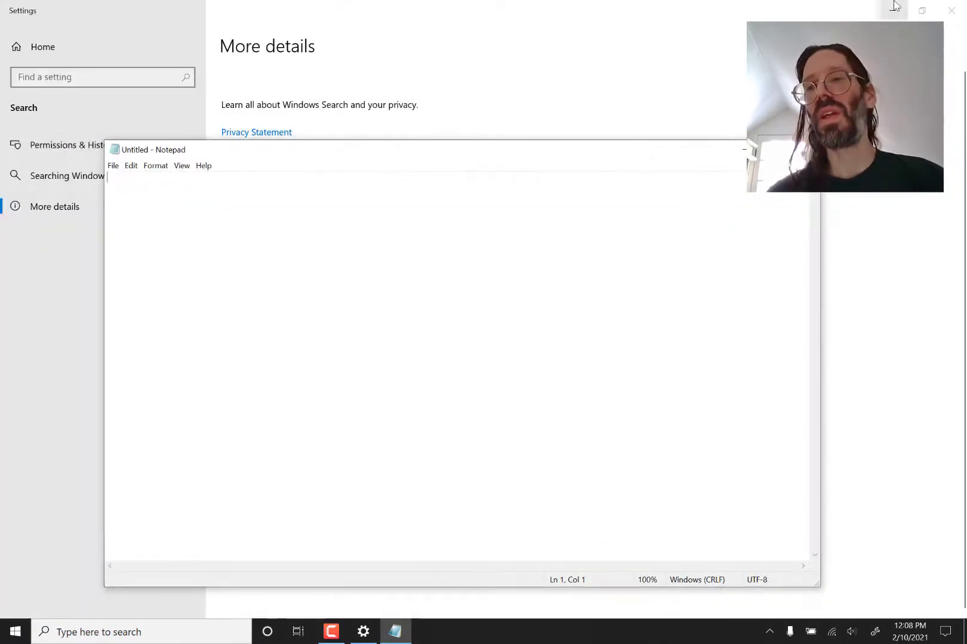
pyautogui.click(928, 14)
pyautogui.click(951, 11)
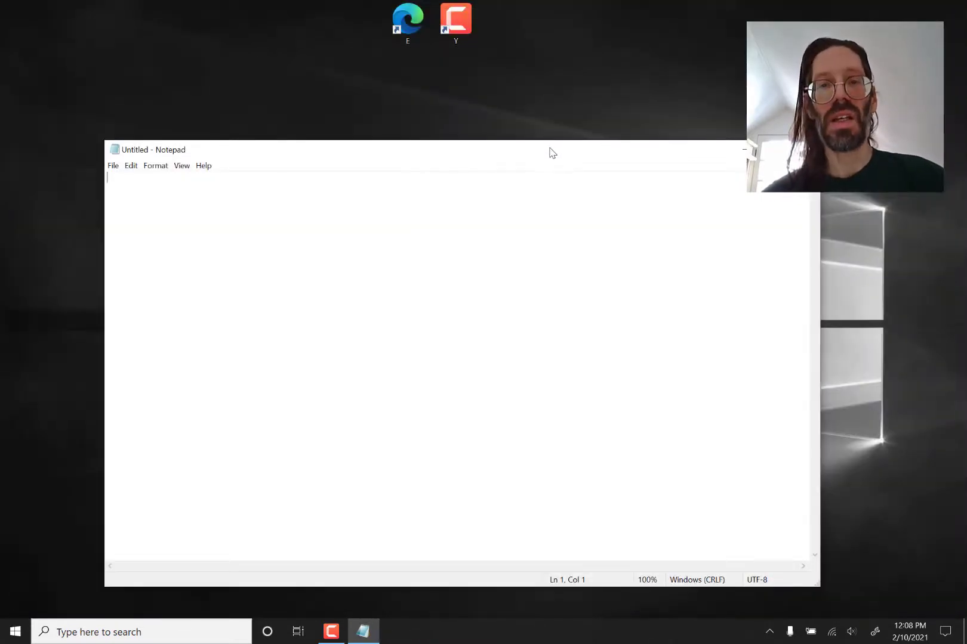
pyautogui.moveTo(552, 154); pyautogui.dragTo(529, 5)
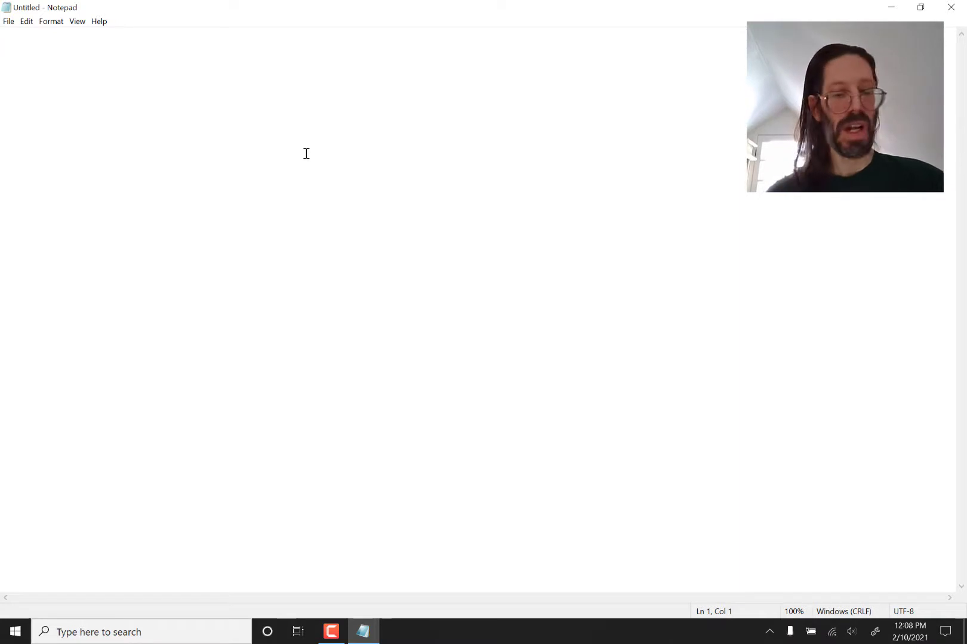
# - Type the date line 'Wed Feb 10, 2021', adjust zoom, and start a new line
pyautogui.write('Wed')
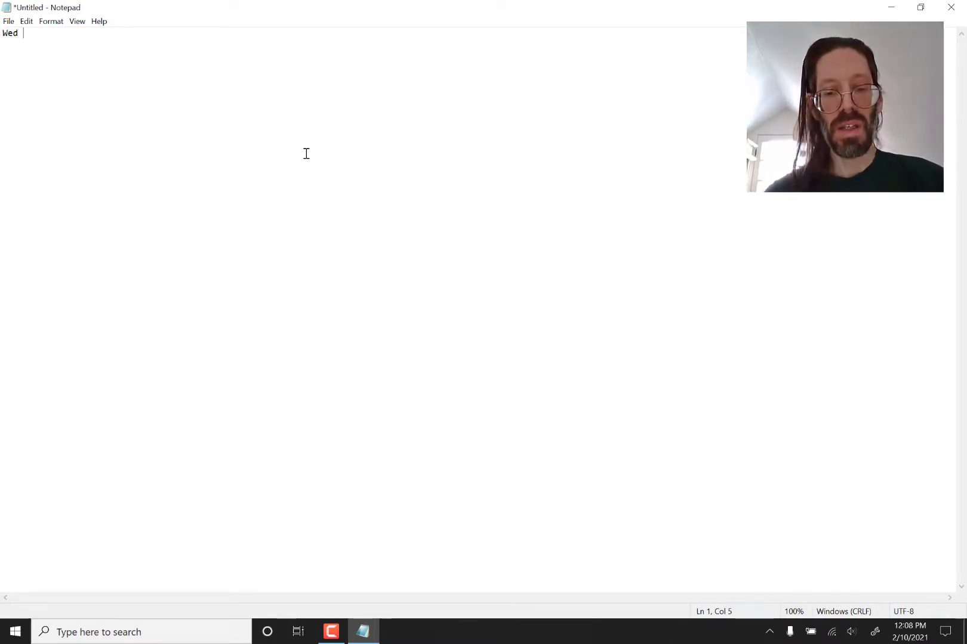
pyautogui.write(' Feb 10, 2021')
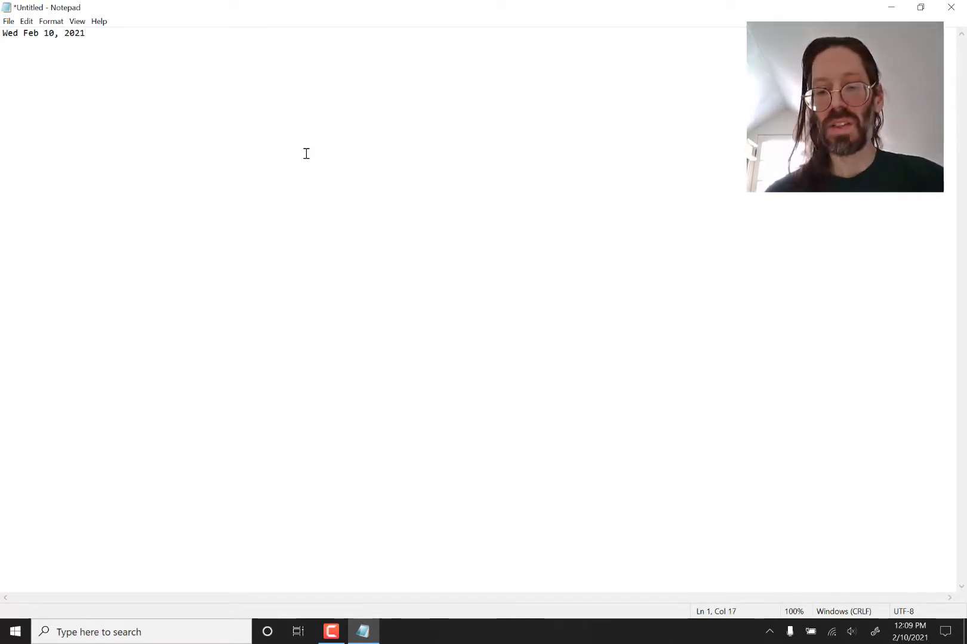
pyautogui.scroll(20, 306, 154)
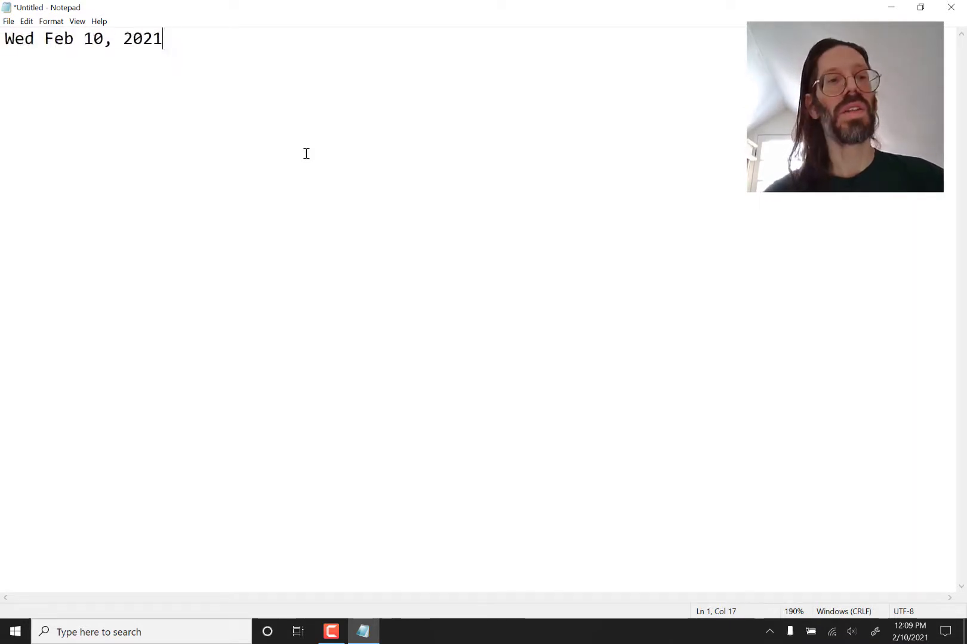
pyautogui.scroll(-6, 306, 153)
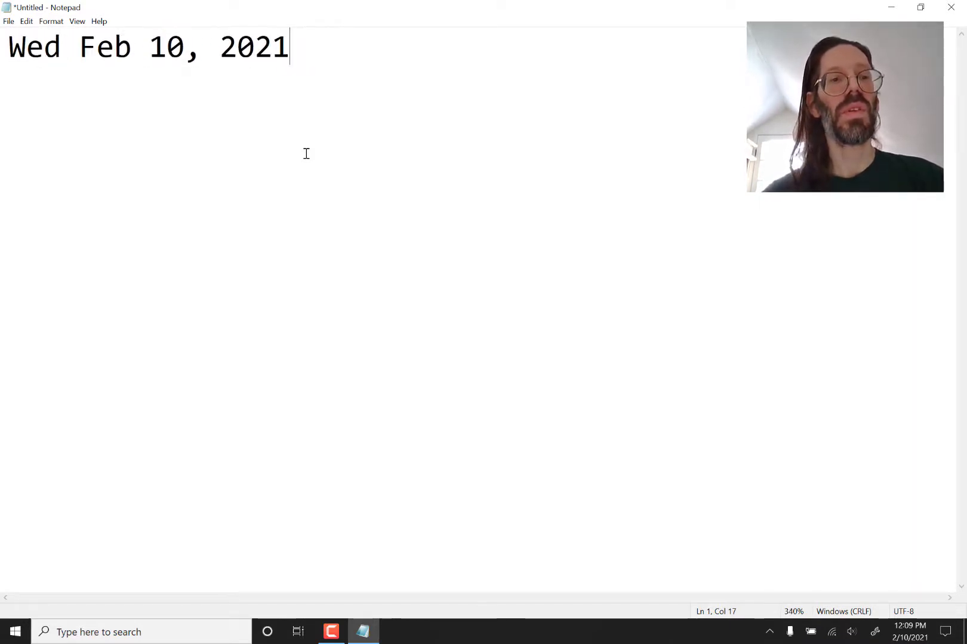
pyautogui.press('Return')
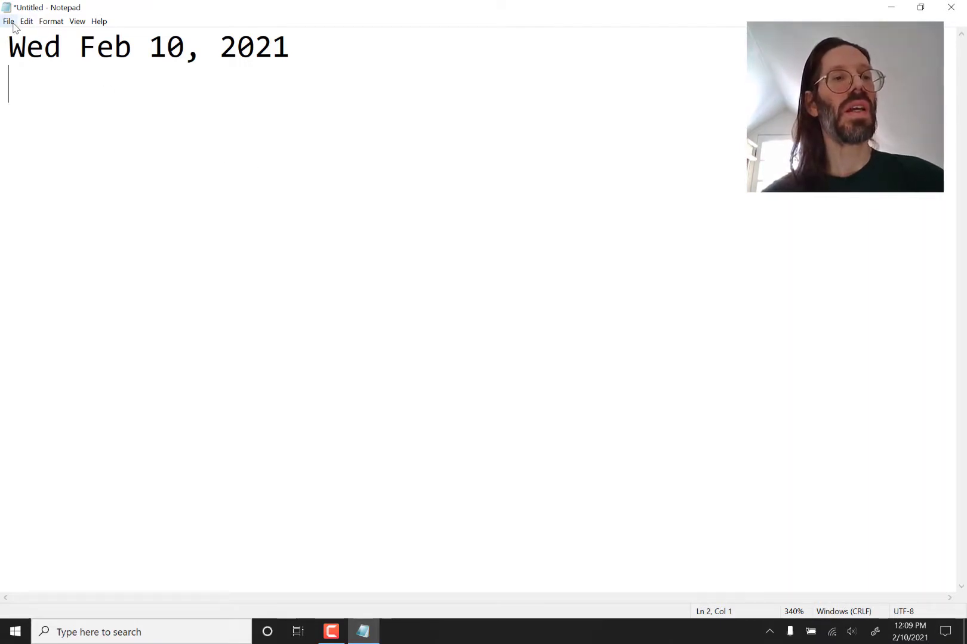
# - Write 'Hello World' on line 2 and put a '#' before the date
pyautogui.write('J')
pyautogui.press('BackSpace')
pyautogui.write('Hello W')
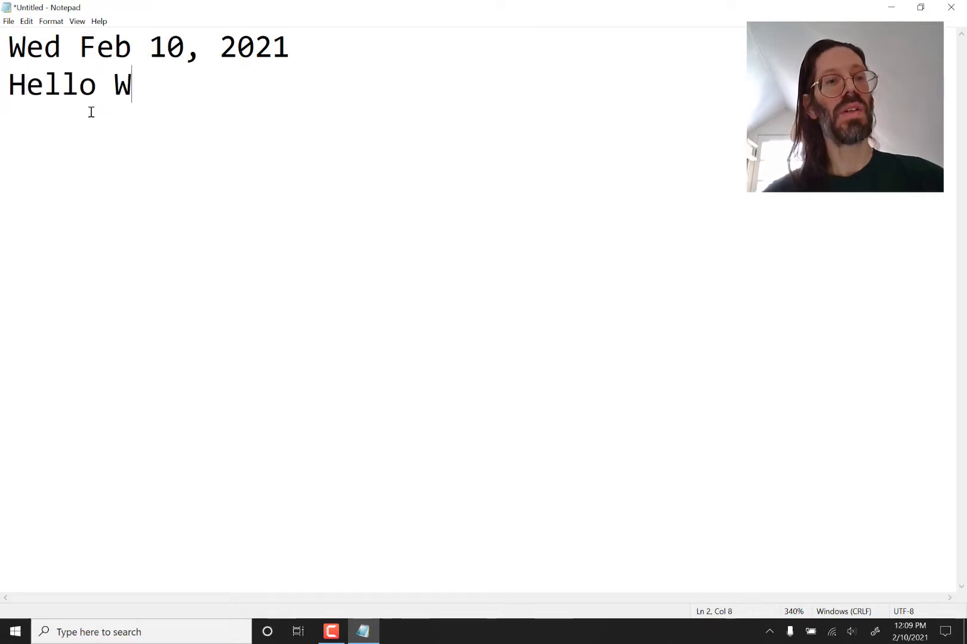
pyautogui.write('orld')
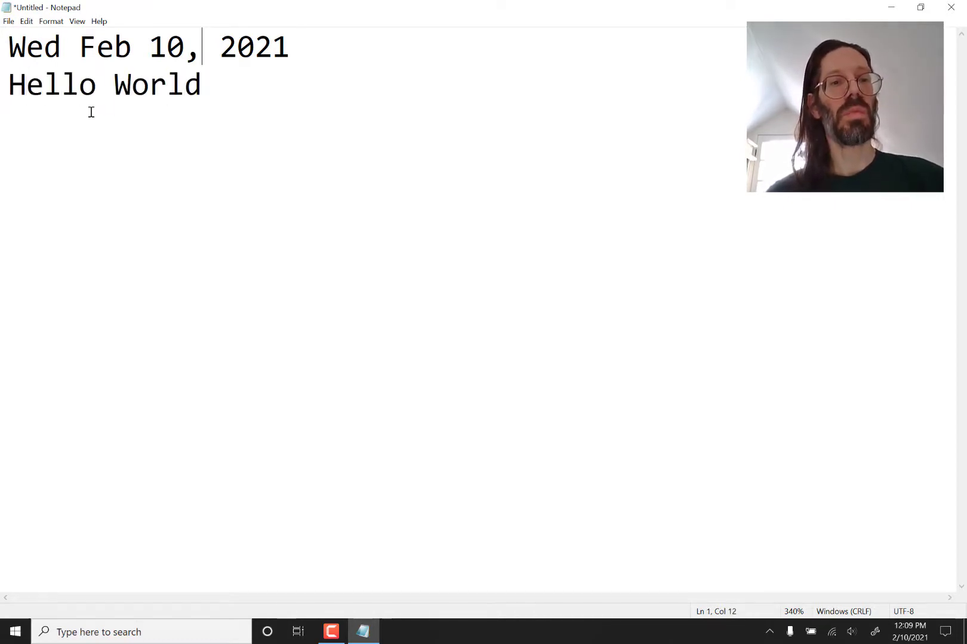
pyautogui.press('Left')
pyautogui.press('Left')
pyautogui.press('Left')
pyautogui.press('Left')
pyautogui.press('Left')
pyautogui.press('Left')
pyautogui.press('Left')
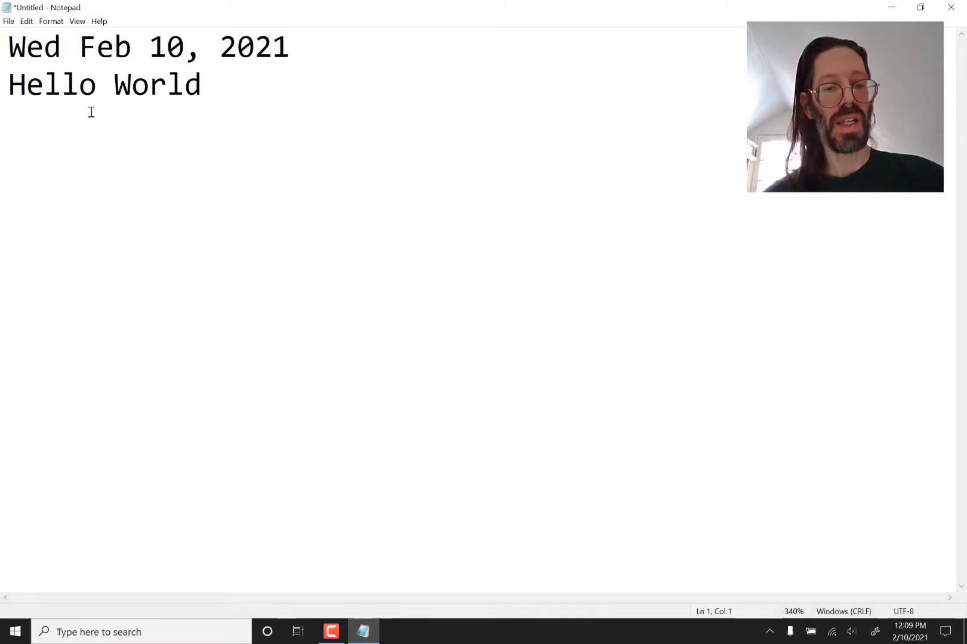
pyautogui.write('#')
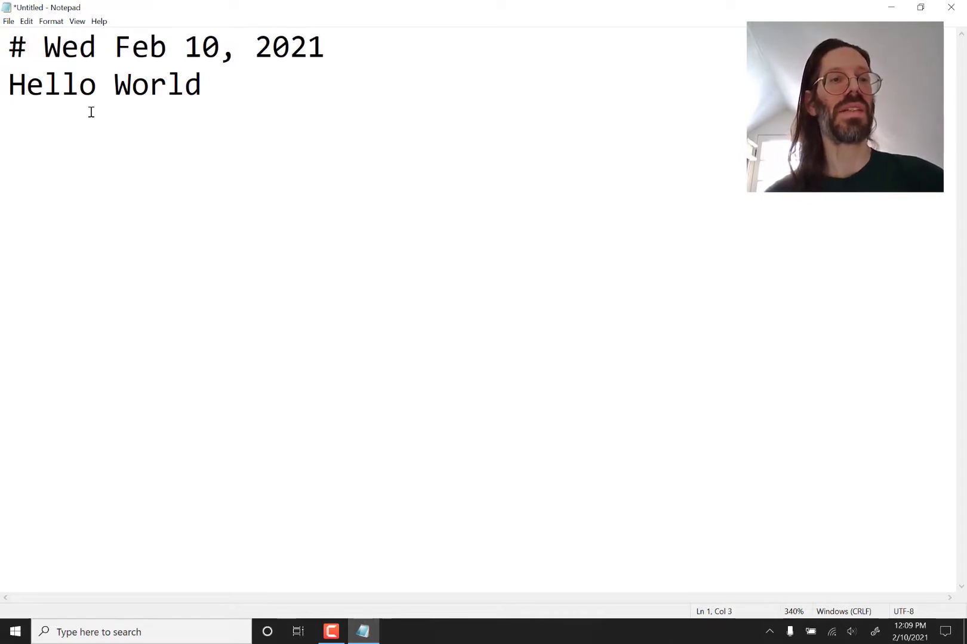
pyautogui.press('Left')
pyautogui.press('Left')
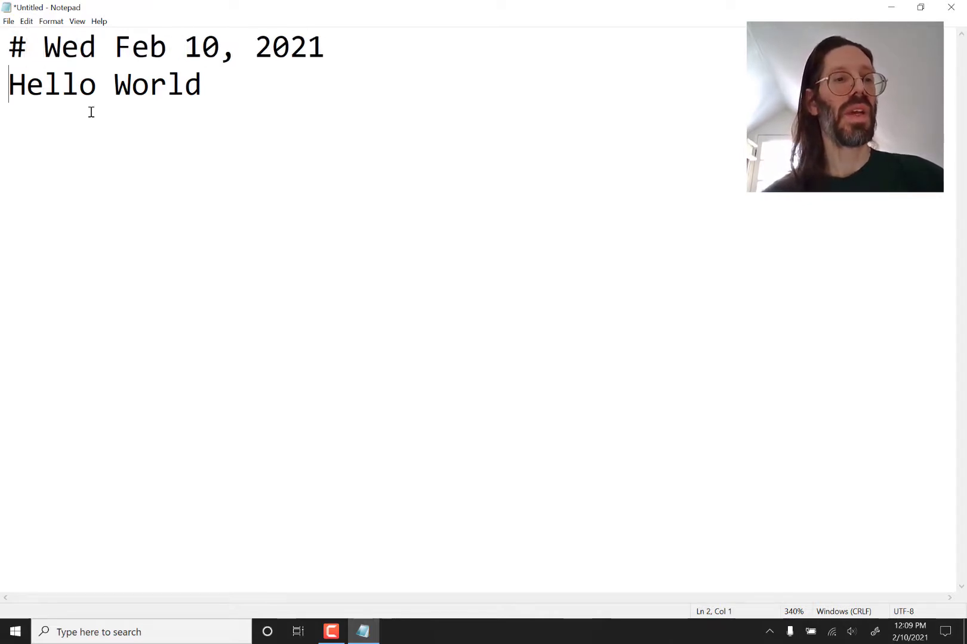
pyautogui.click(275, 67)
pyautogui.click(306, 117)
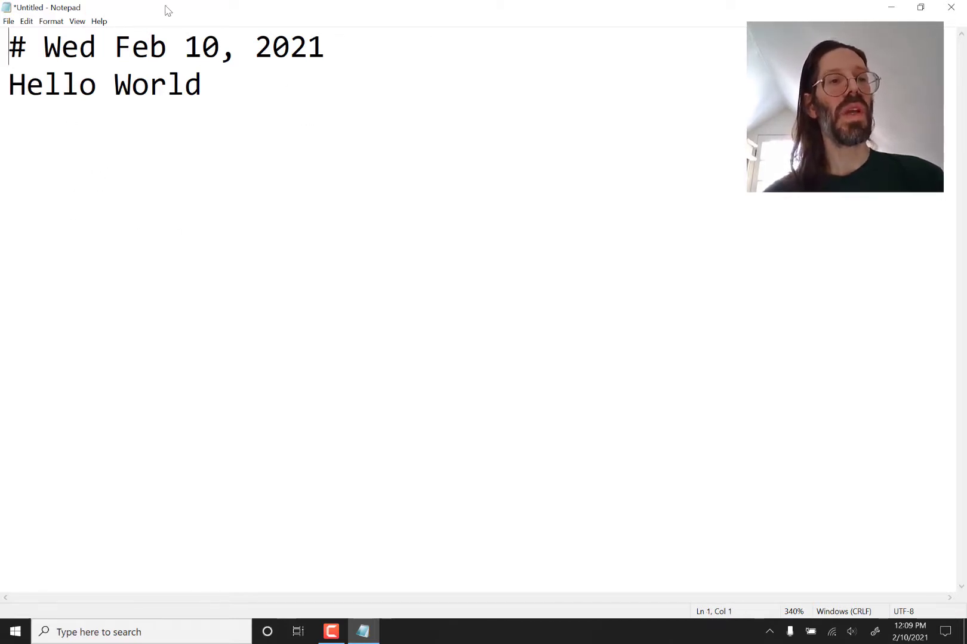
# - Add a '# <author's name>'s Temporary Daily Journal' title line above the date
pyautogui.press('Return')
pyautogui.press('Return')
pyautogui.press('Up')
pyautogui.press('Up')
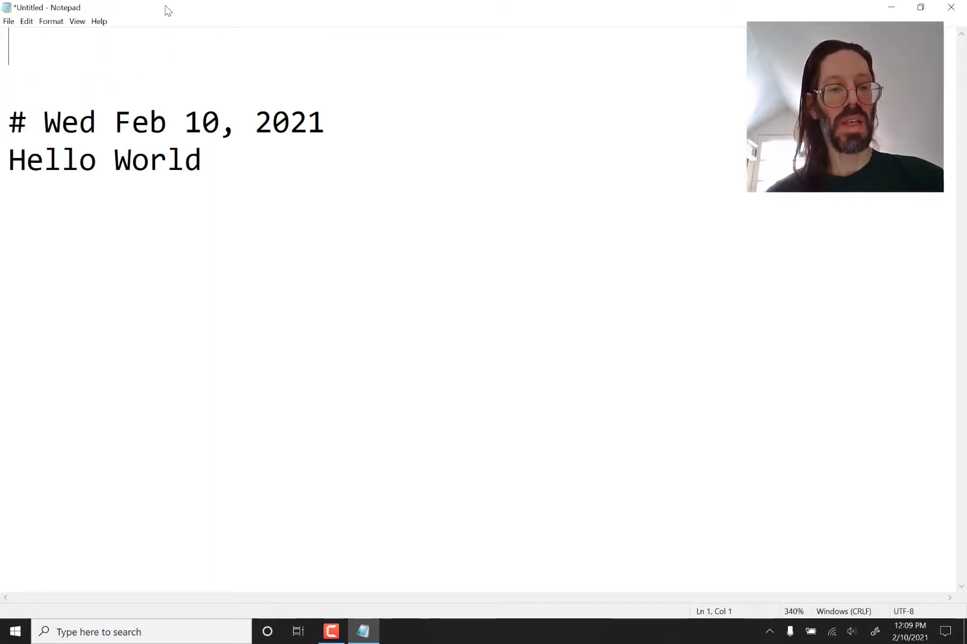
pyautogui.write('# Mike Le v')
pyautogui.press('BackSpace')
pyautogui.press('BackSpace')
pyautogui.write("vin's Tem")
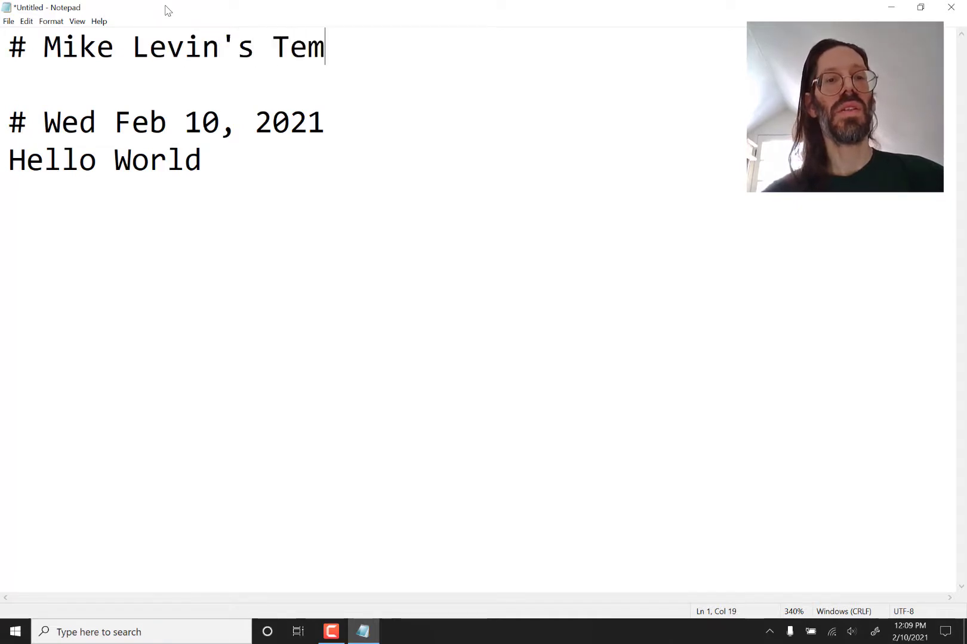
pyautogui.write('porary D')
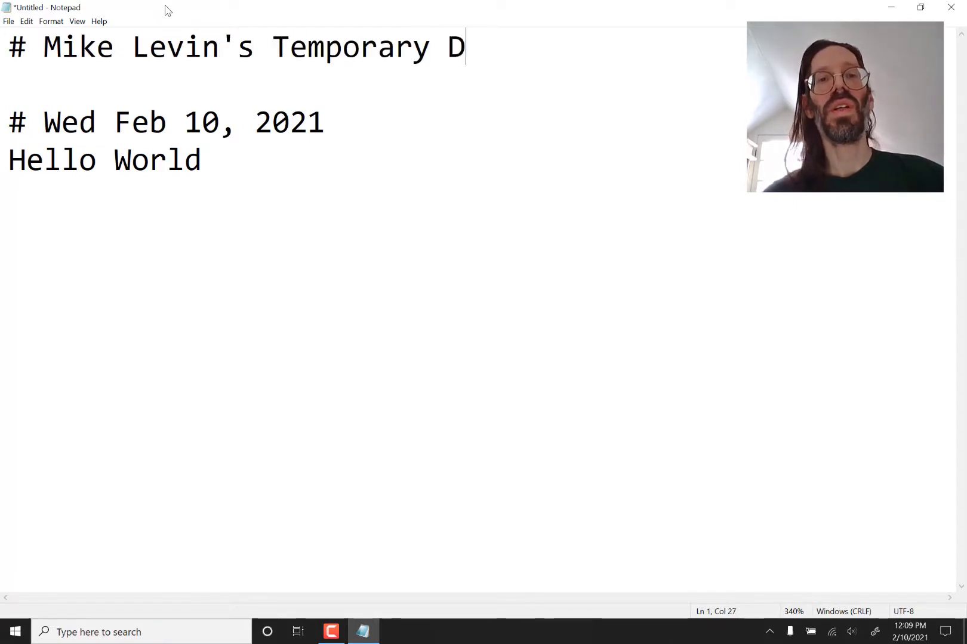
pyautogui.write('aily Journal')
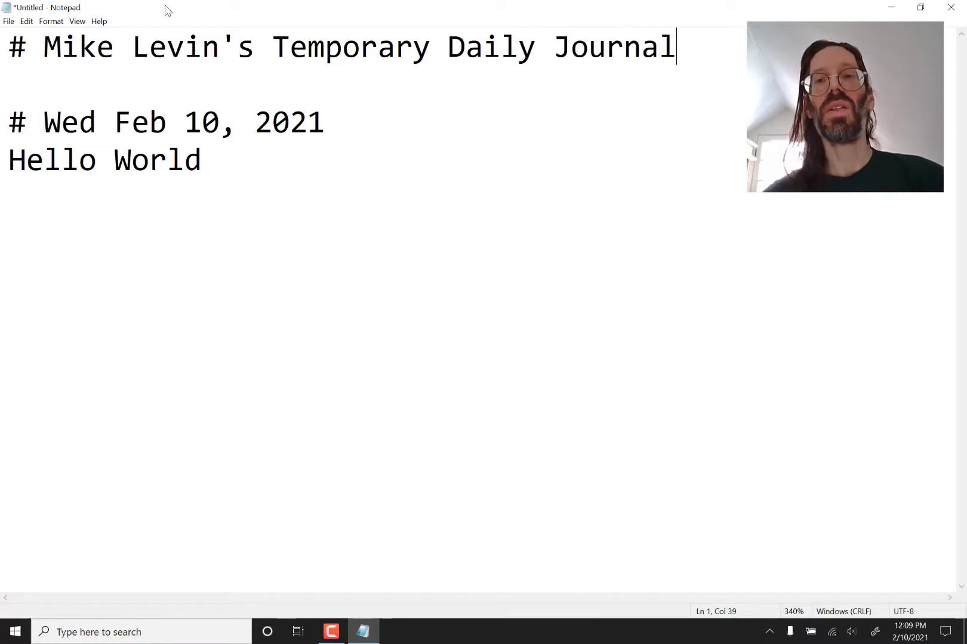
# - Make the date line a '##' subheading
pyautogui.click(28, 120)
pyautogui.write('#')
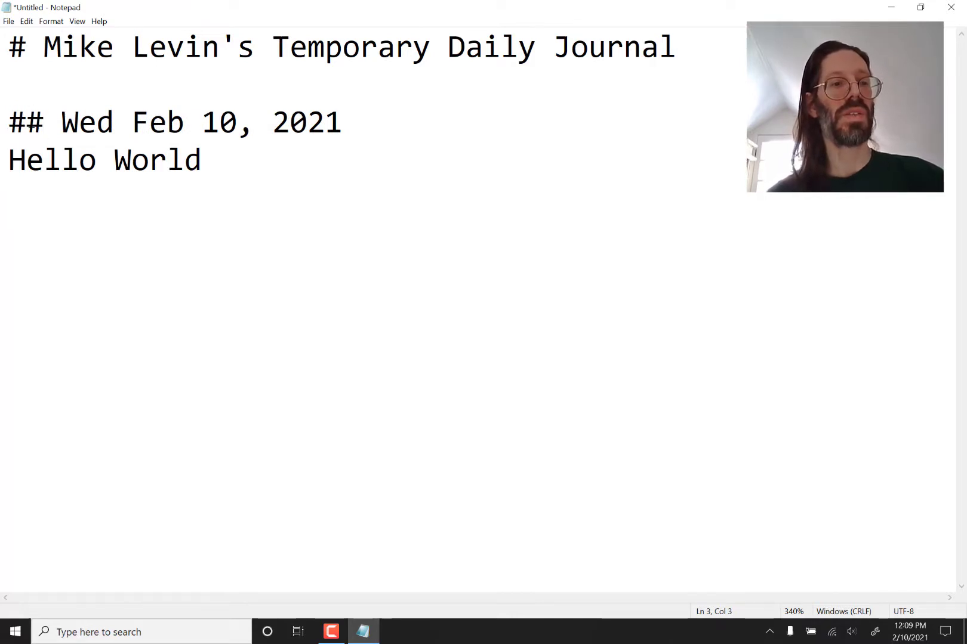
pyautogui.moveTo(41, 123); pyautogui.dragTo(2, 101)
pyautogui.click(367, 126)
# - In Save As, create a new Journal folder in Documents and open it
pyautogui.click(44, 48)
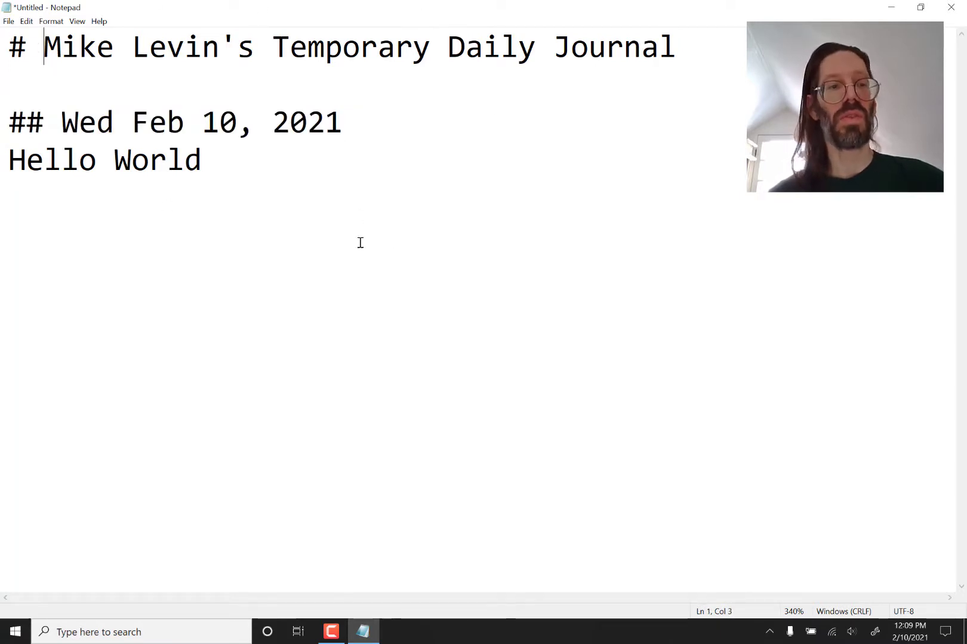
pyautogui.click(9, 22)
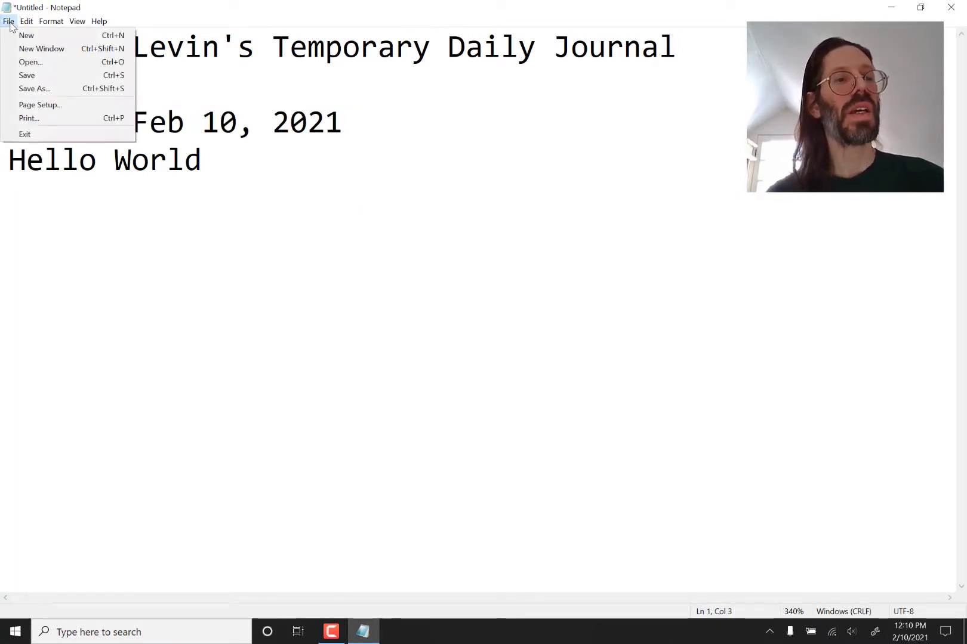
pyautogui.click(41, 90)
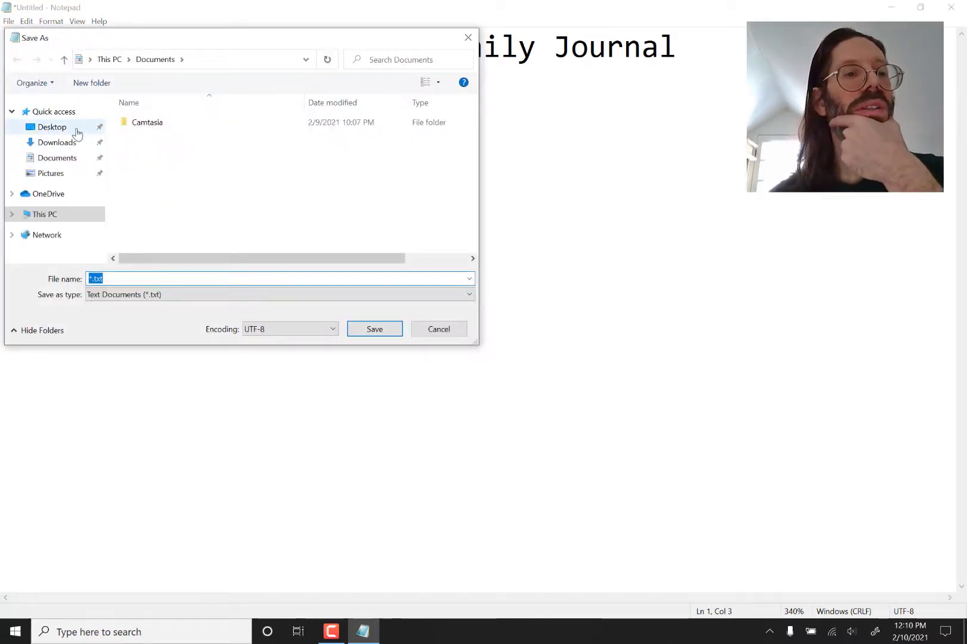
pyautogui.click(74, 163)
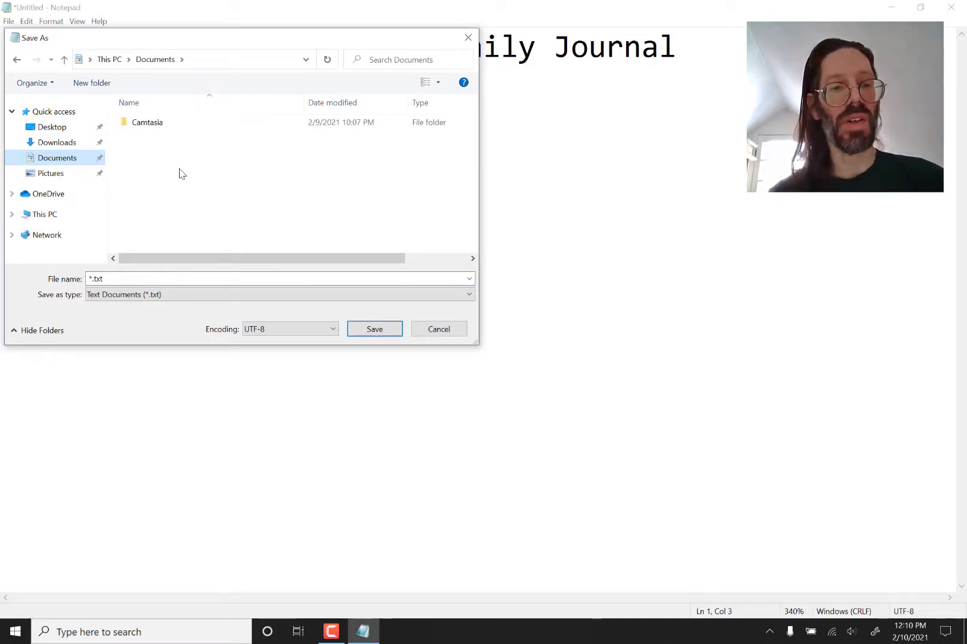
pyautogui.rightClick(215, 159)
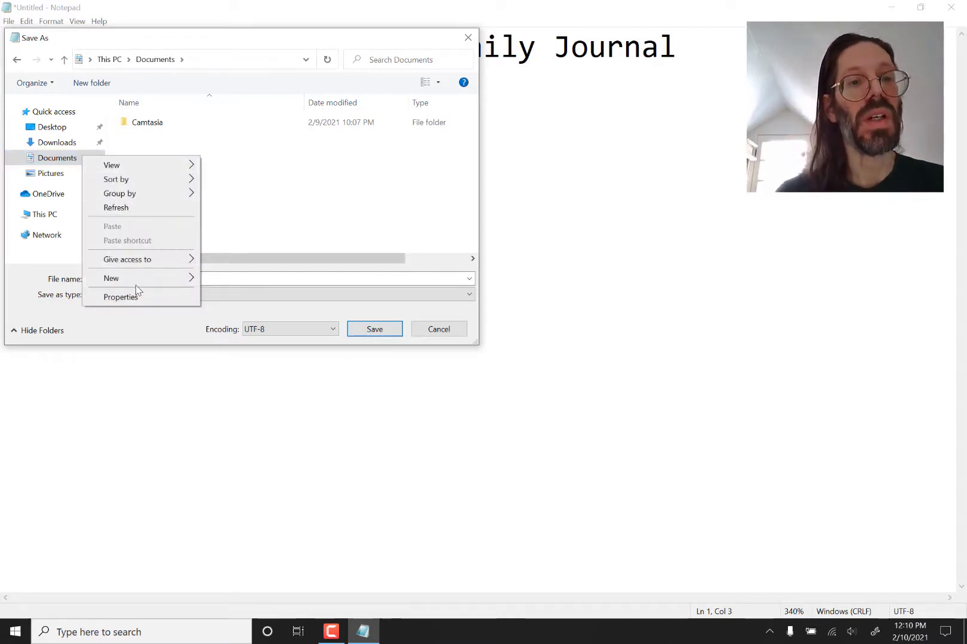
pyautogui.moveTo(137, 283)
pyautogui.click(236, 280)
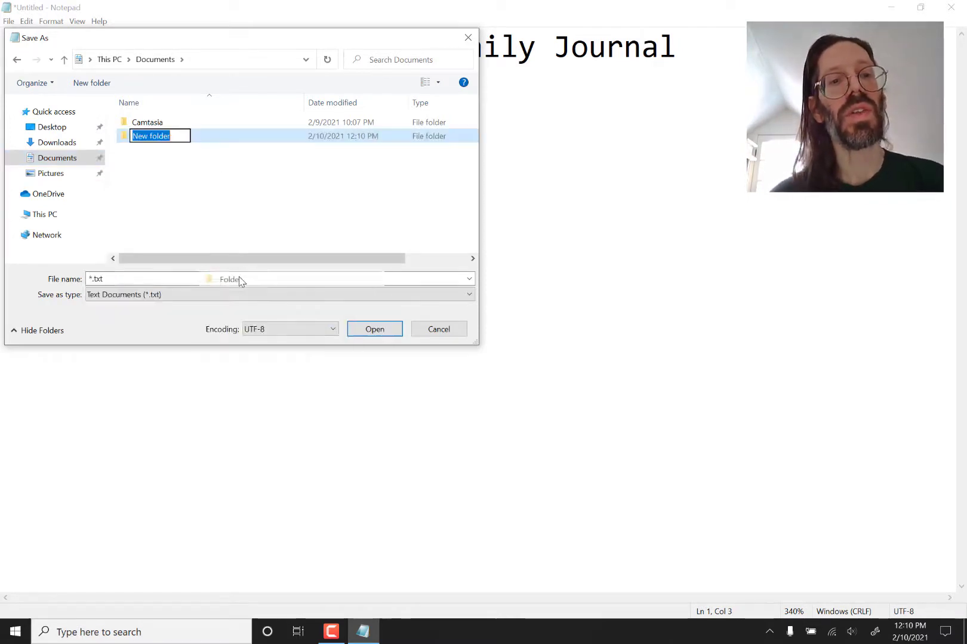
pyautogui.write('Journal')
pyautogui.press('Return')
pyautogui.press('Return')
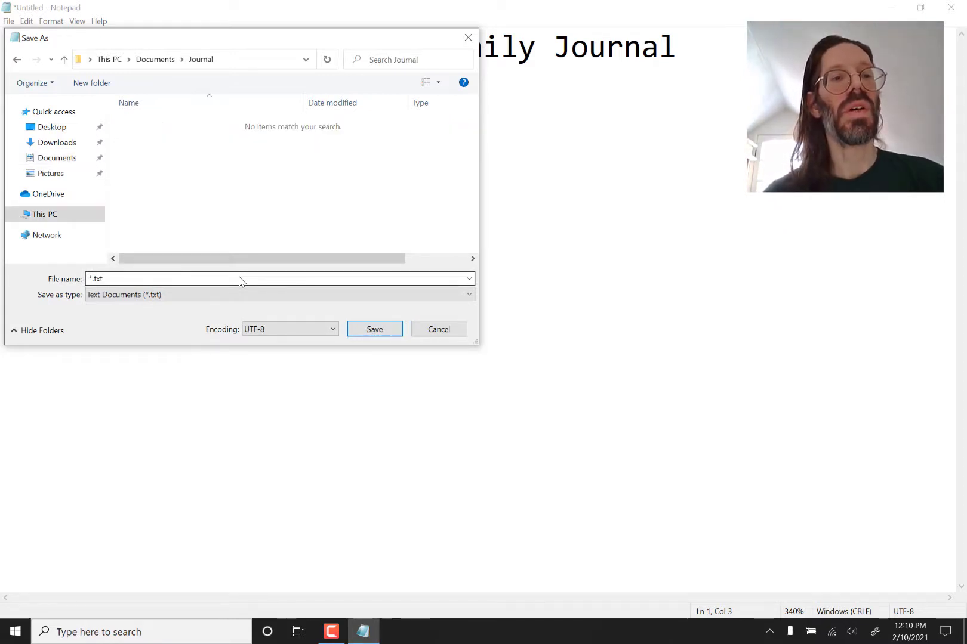
# - Save the file there as journal.txt
pyautogui.click(238, 279)
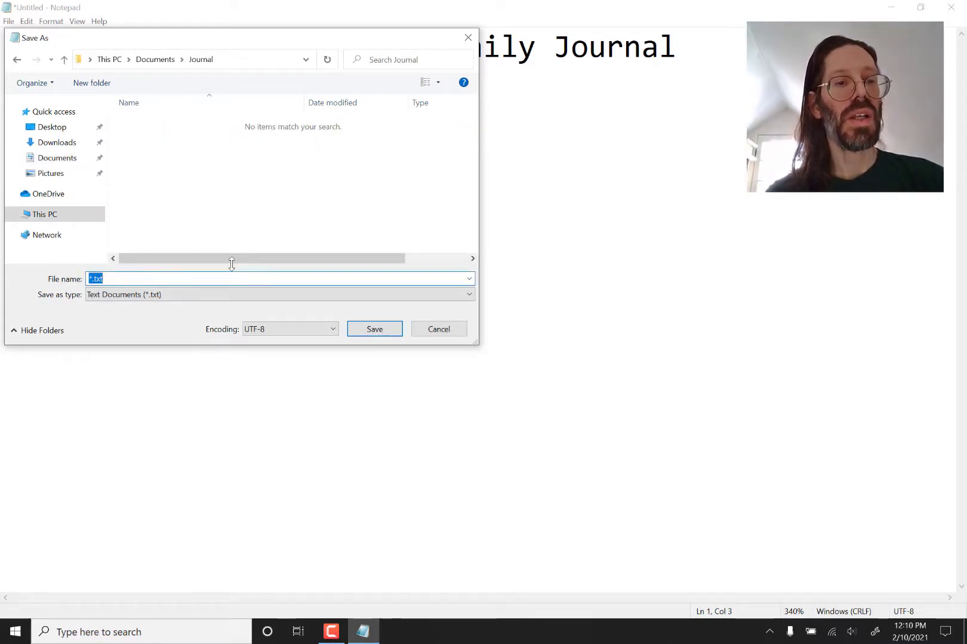
pyautogui.write('nou')
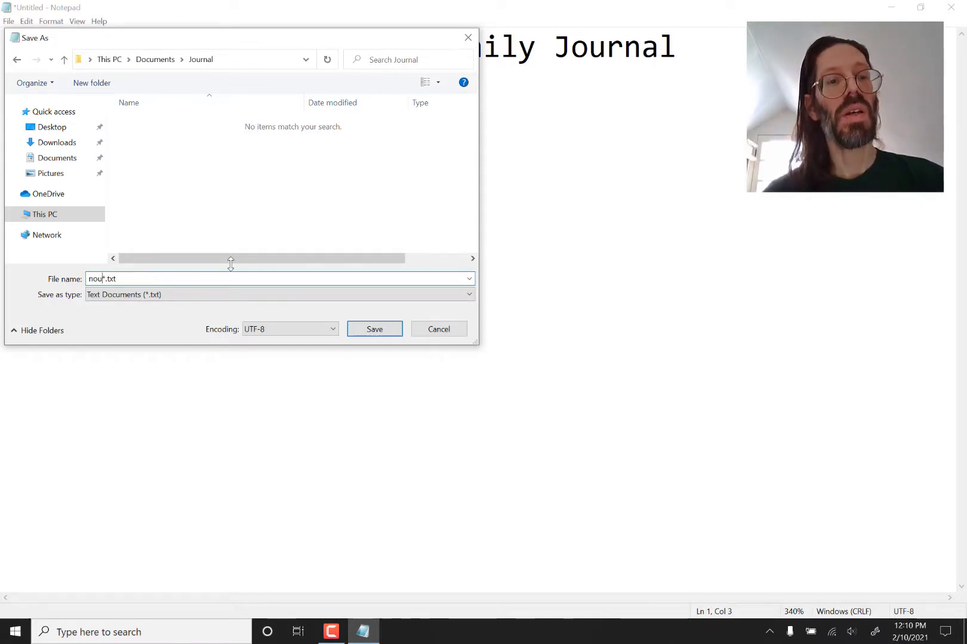
pyautogui.write('journal')
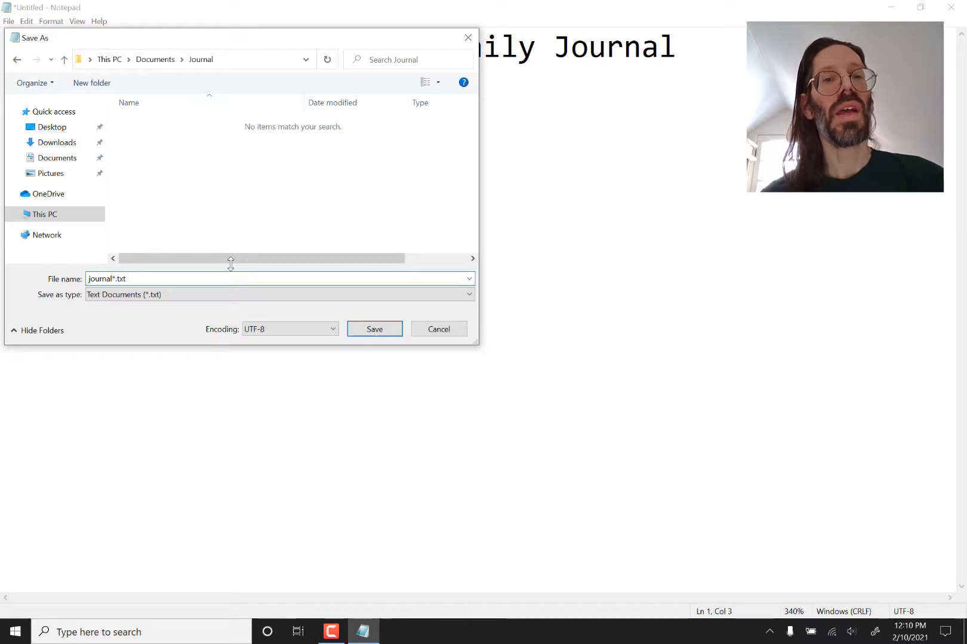
pyautogui.click(374, 330)
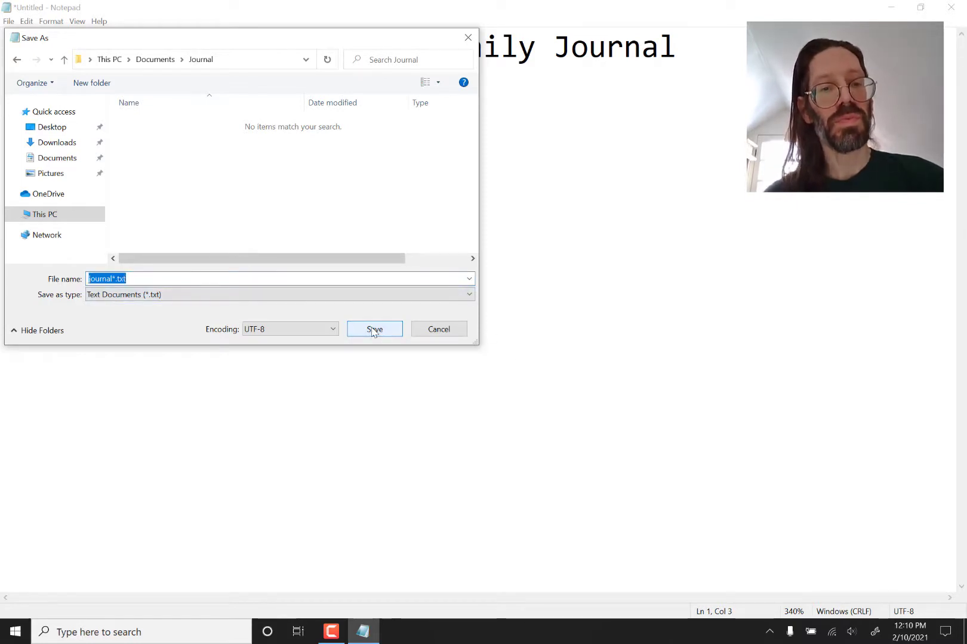
pyautogui.click(374, 330)
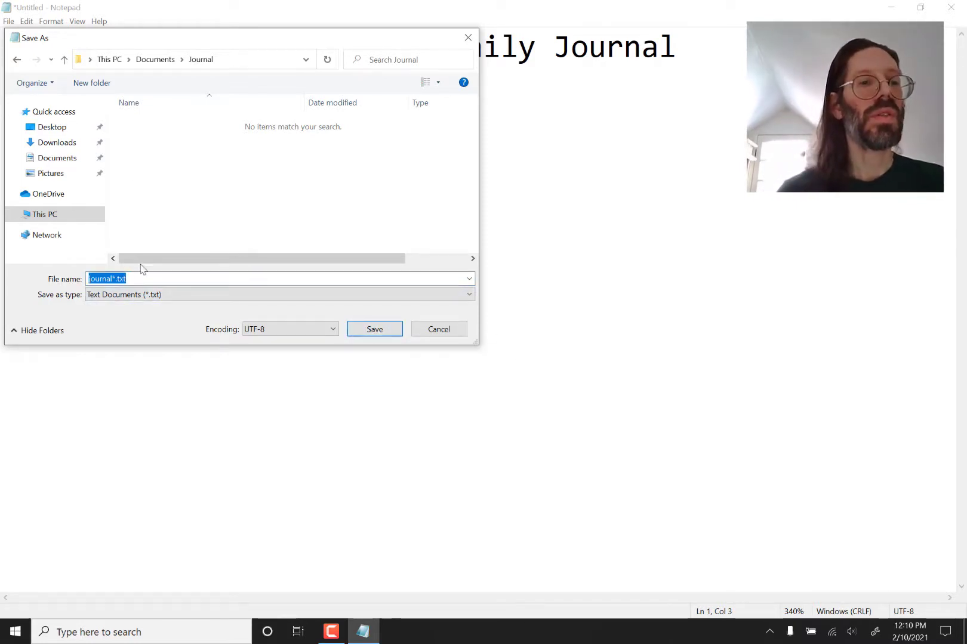
pyautogui.click(180, 281)
pyautogui.press('Left')
pyautogui.press('Left')
pyautogui.press('Left')
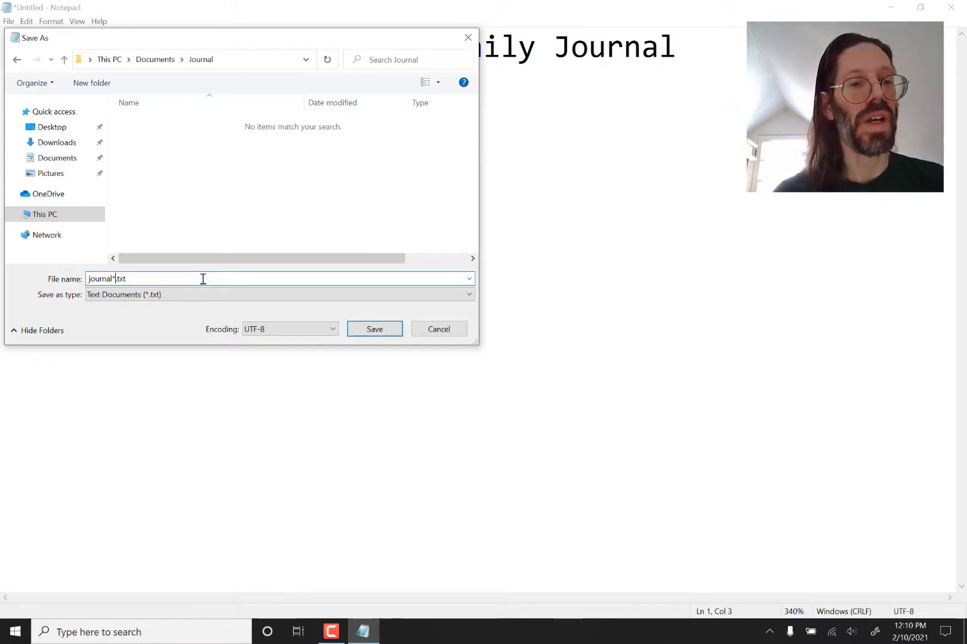
pyautogui.press('BackSpace')
pyautogui.press('Return')
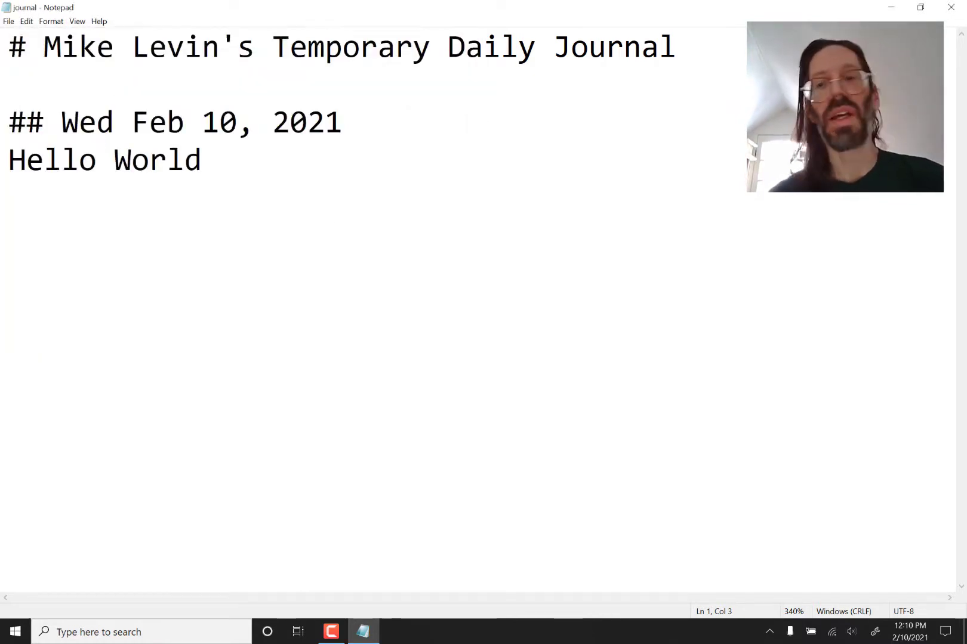
# - Close Notepad and open the Documents\Journal folder in File Explorer
pyautogui.click(951, 6)
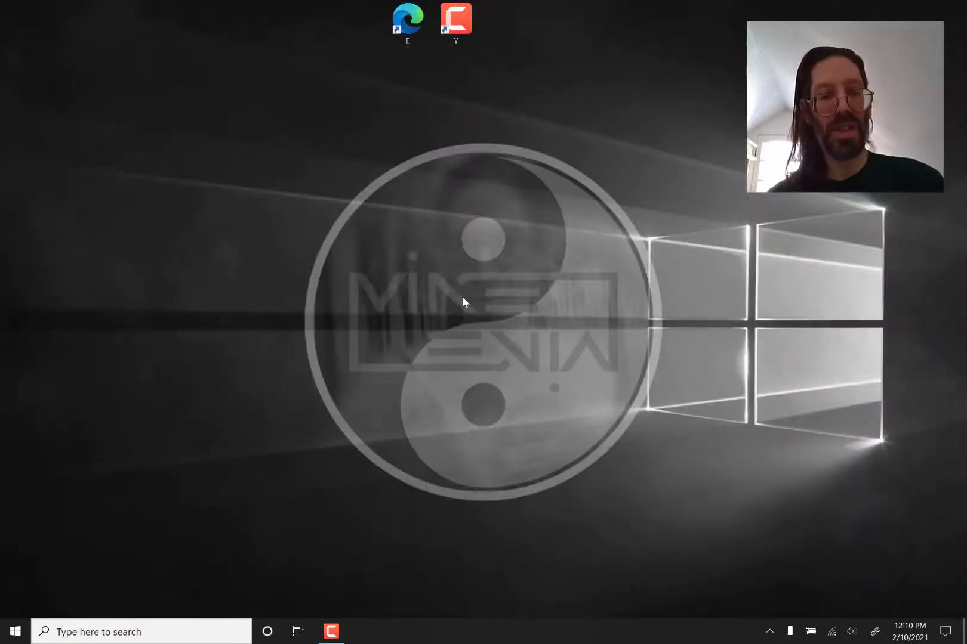
pyautogui.press('super+e')
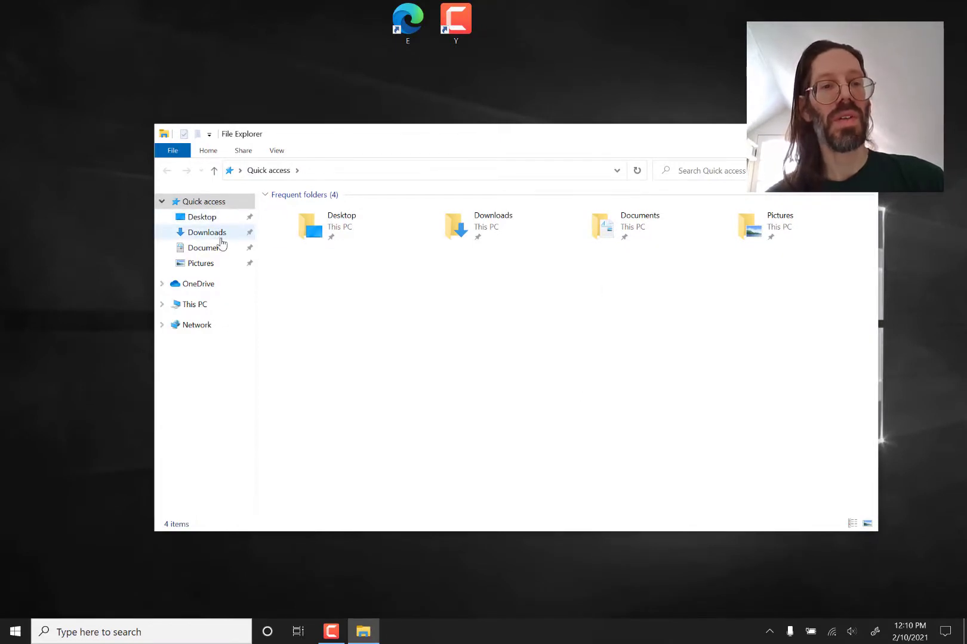
pyautogui.click(221, 253)
pyautogui.doubleClick(311, 230)
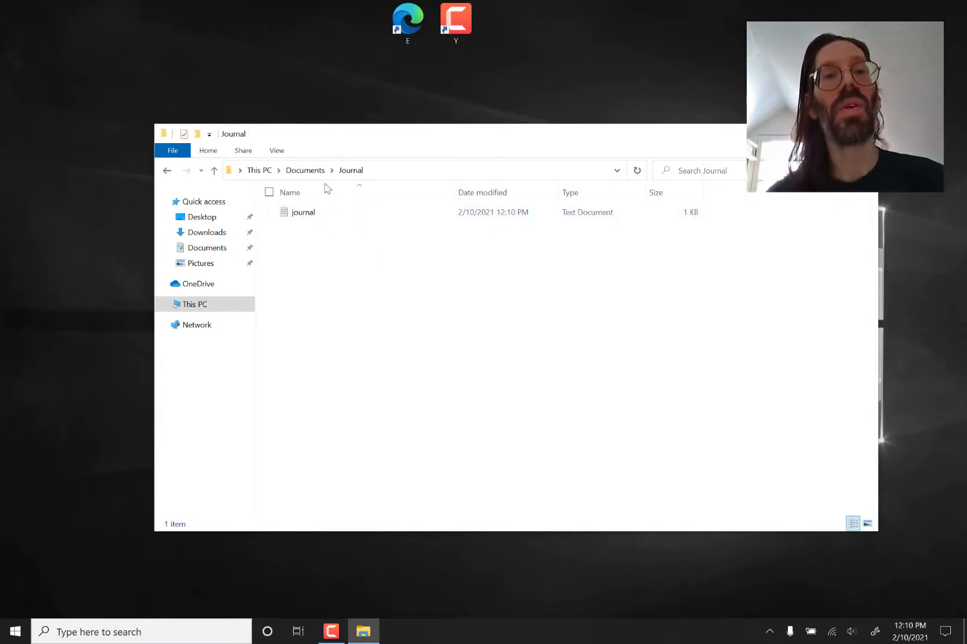
# - In Folder Options, show hidden files and unhide known file extensions, then apply
pyautogui.click(279, 151)
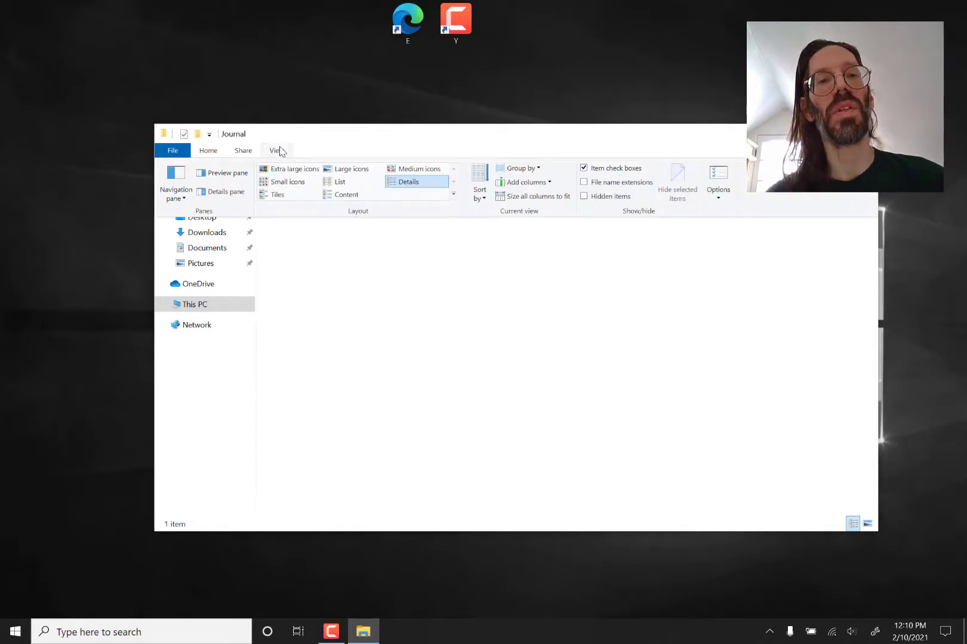
pyautogui.click(725, 179)
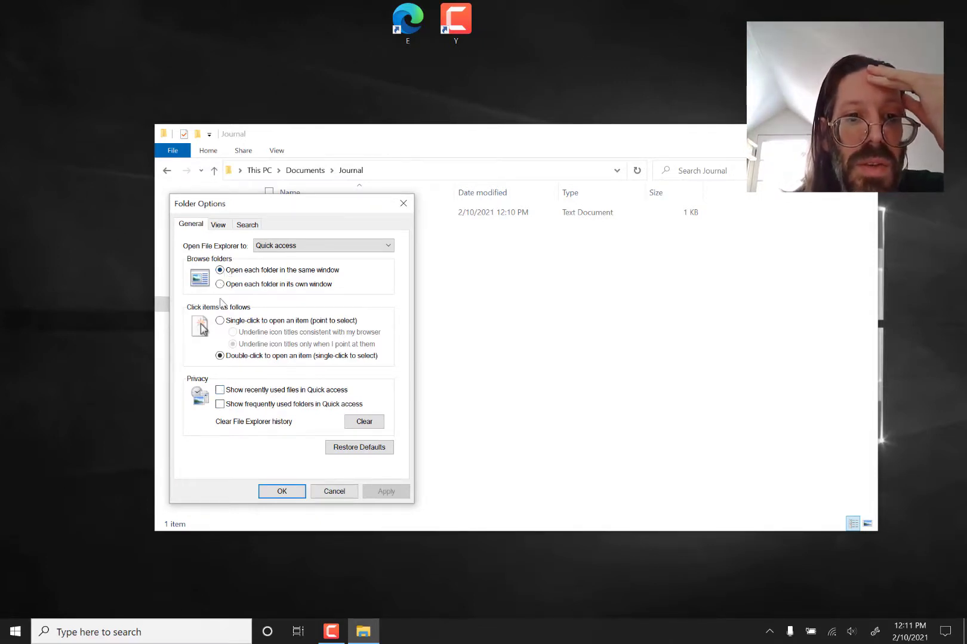
pyautogui.click(218, 225)
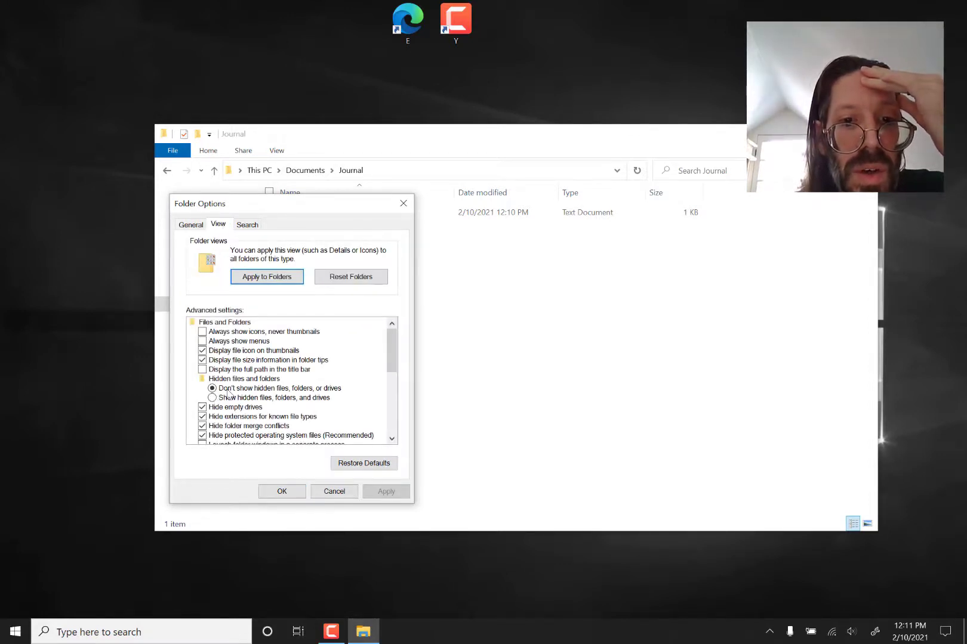
pyautogui.click(212, 398)
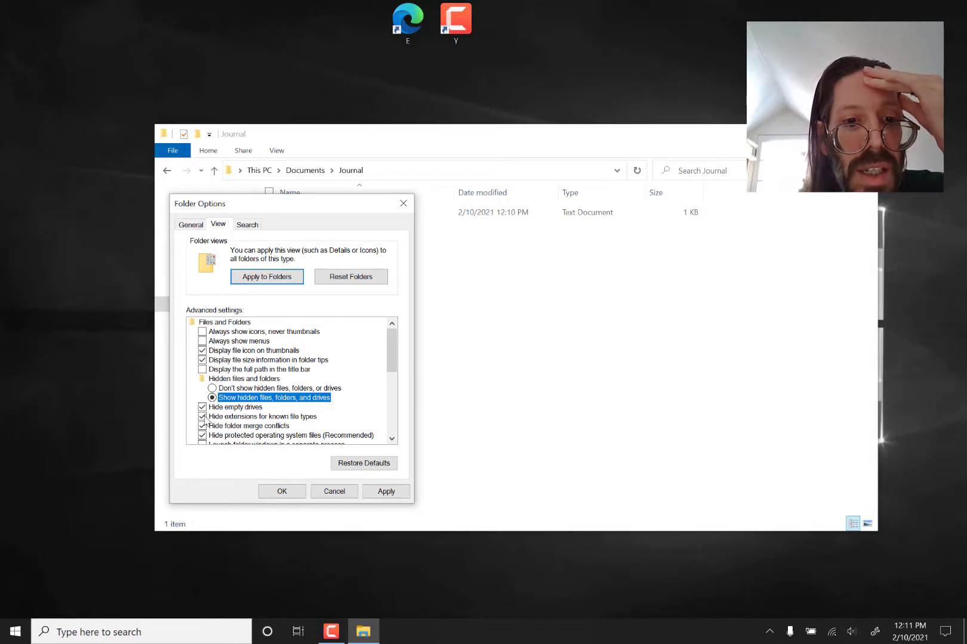
pyautogui.click(203, 417)
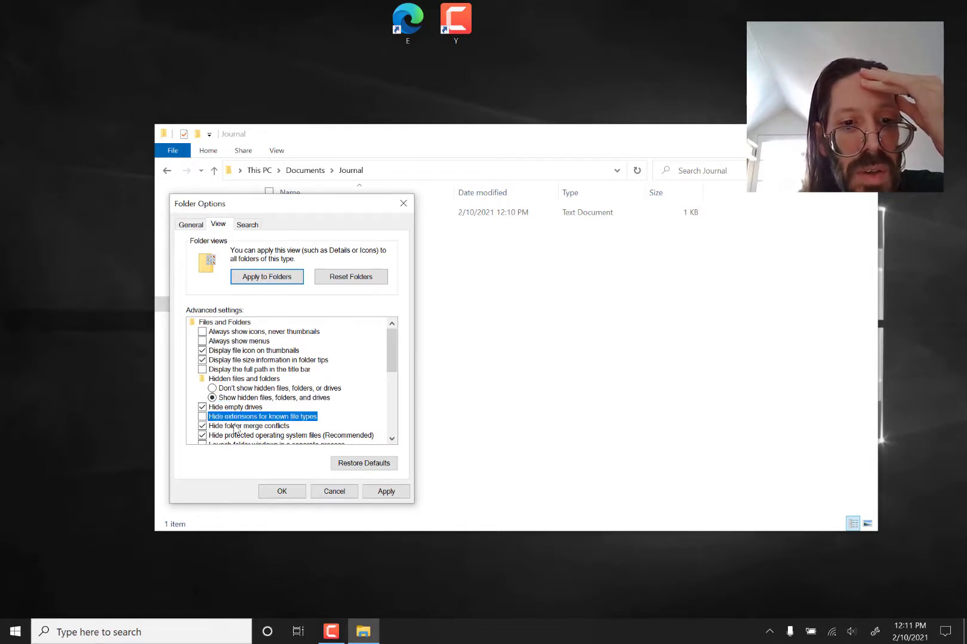
pyautogui.scroll(-3, 249, 433)
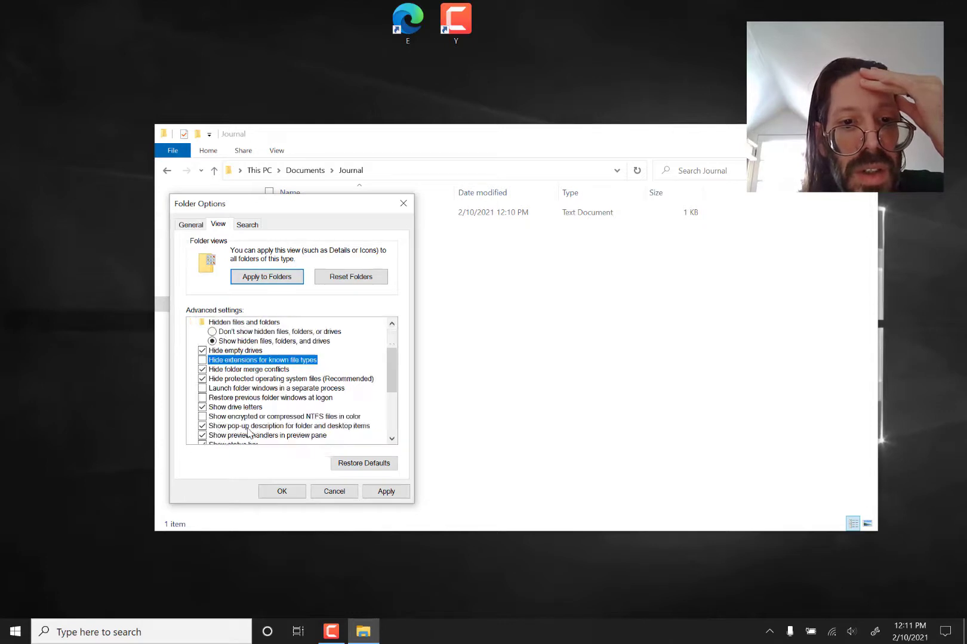
pyautogui.click(388, 496)
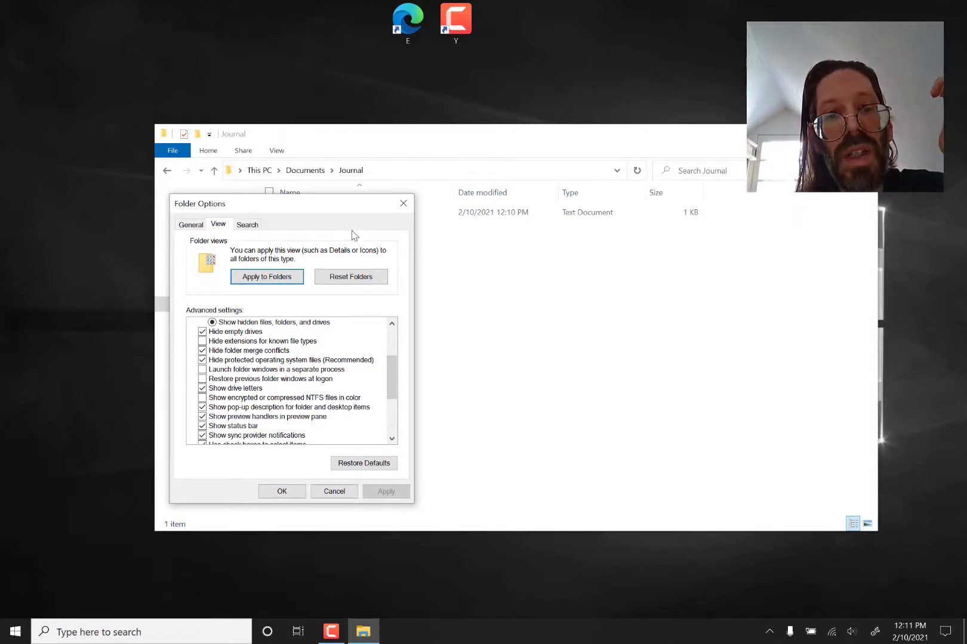
pyautogui.moveTo(339, 206); pyautogui.dragTo(263, 273)
# - Close Folder Options, open journal.txt in a maximized Notepad and zoom text to 260%
pyautogui.click(327, 270)
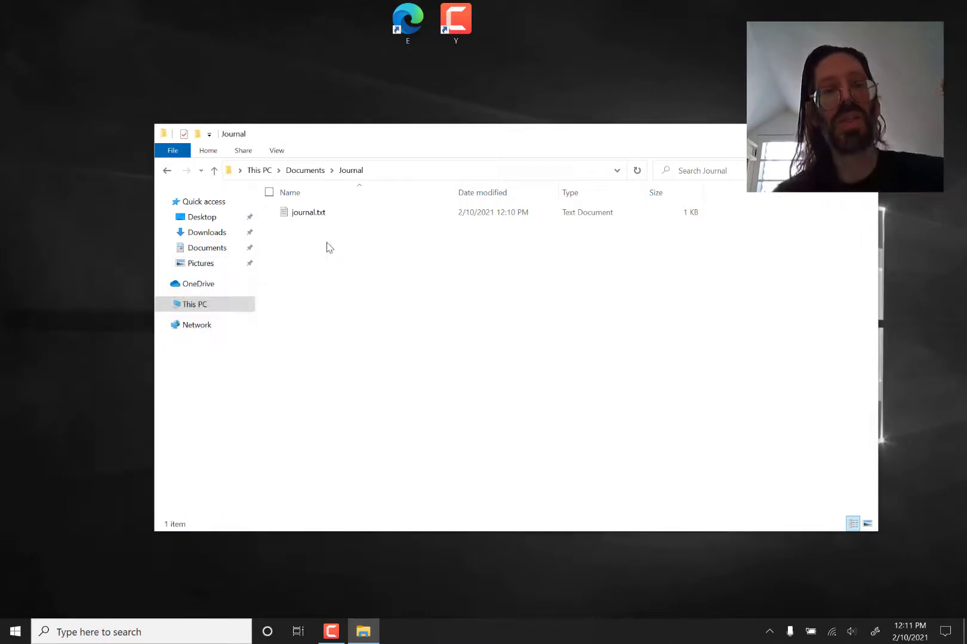
pyautogui.click(310, 217)
pyautogui.doubleClick(310, 219)
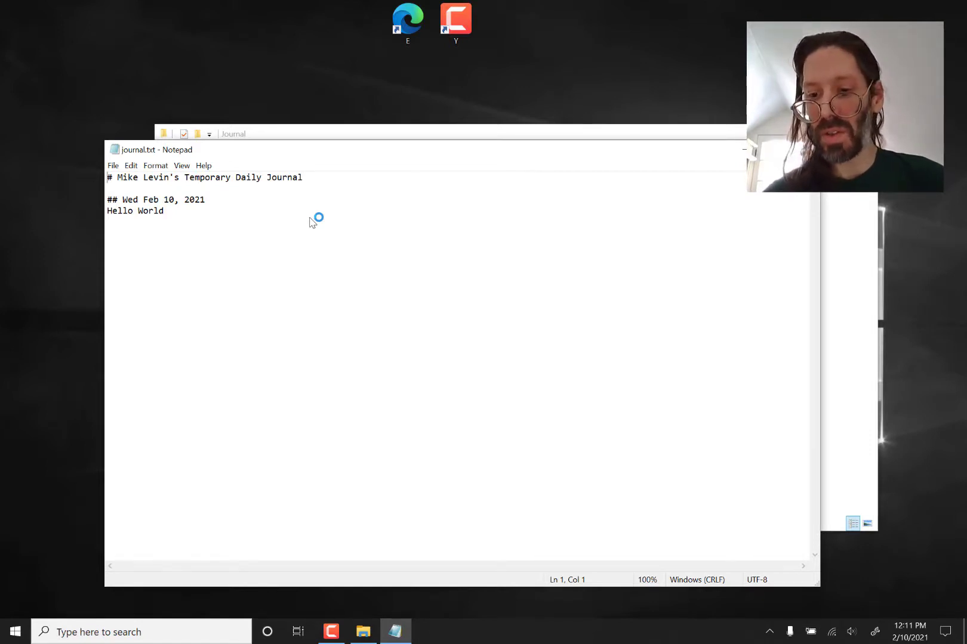
pyautogui.press('super+Up')
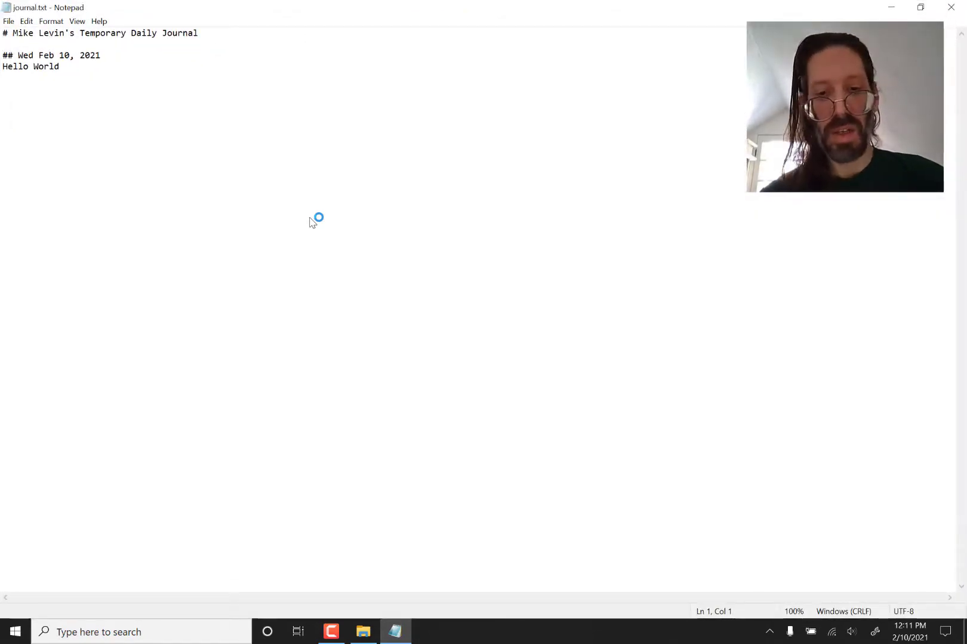
pyautogui.scroll(15, 310, 222)
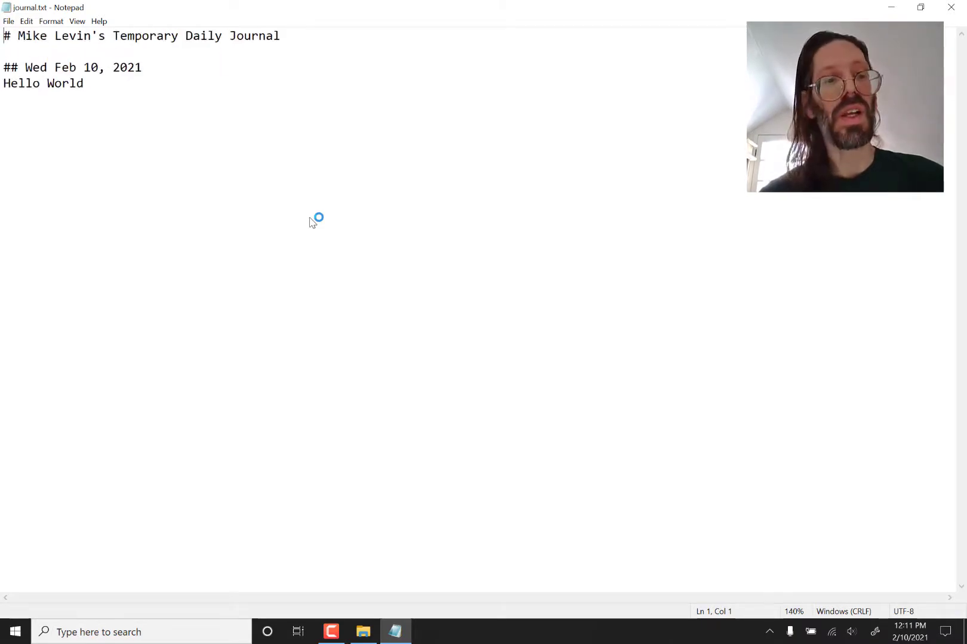
pyautogui.scroll(1, 311, 222)
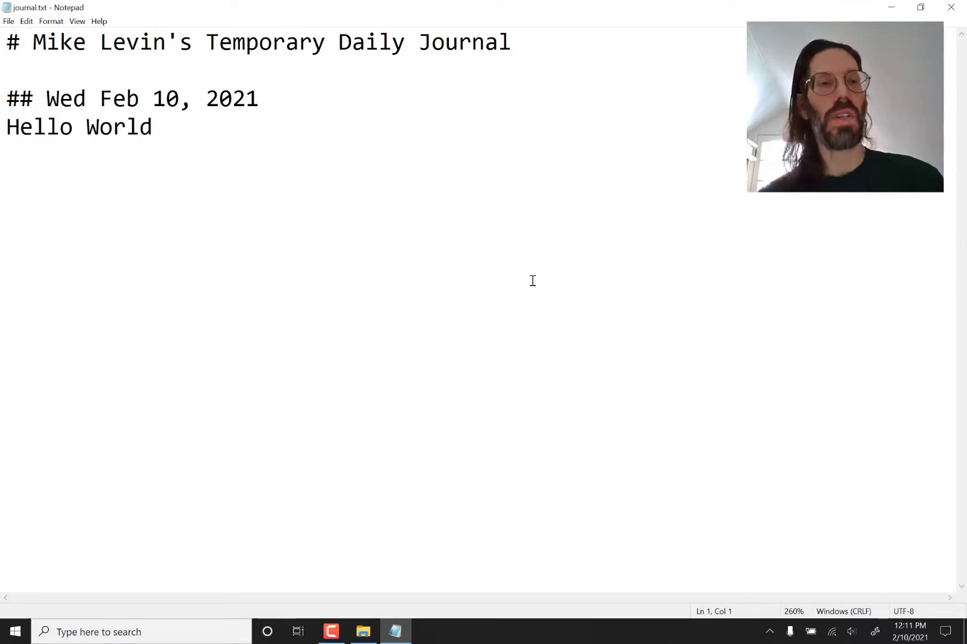
# - Drag journal.txt onto the desktop, close Explorer, then open and close it in Notepad
pyautogui.click(961, 6)
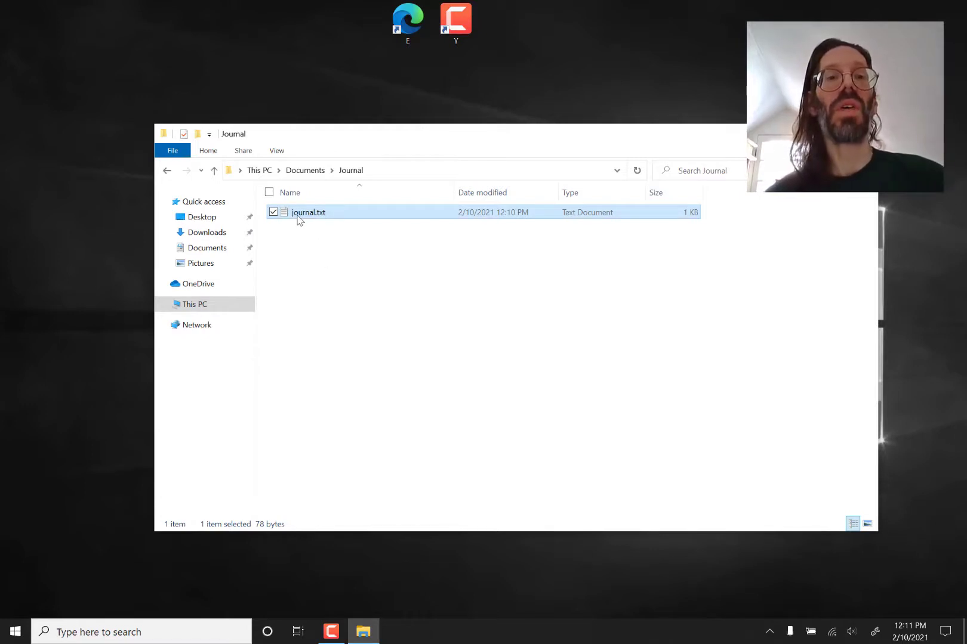
pyautogui.moveTo(300, 221); pyautogui.dragTo(521, 44)
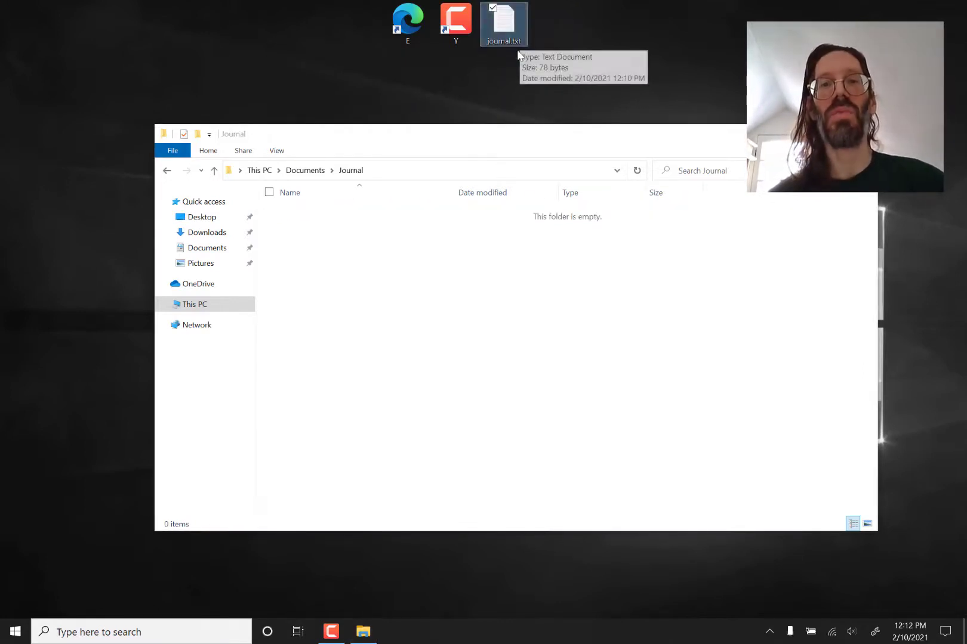
pyautogui.moveTo(500, 16)
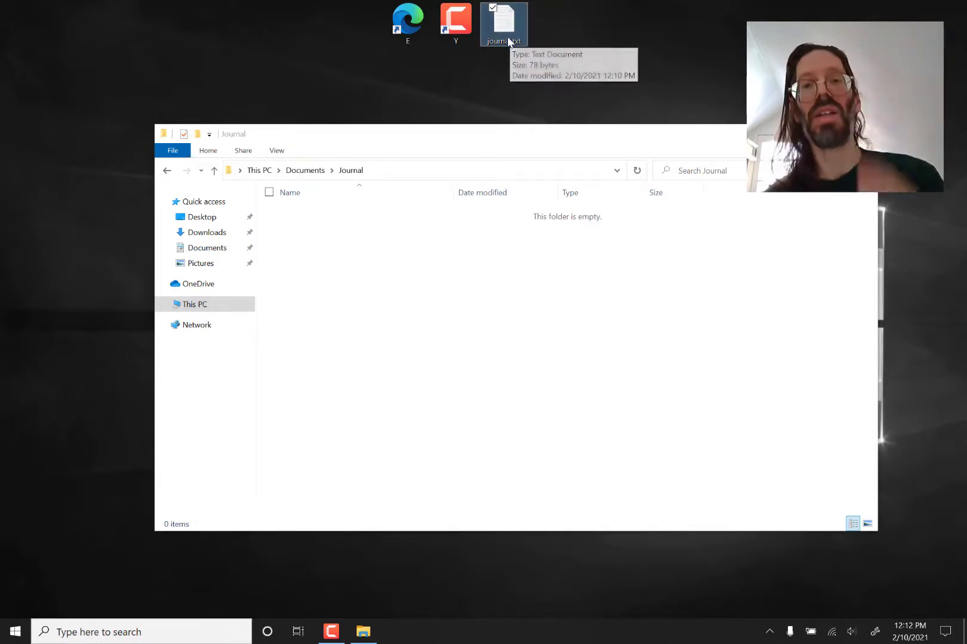
pyautogui.click(863, 133)
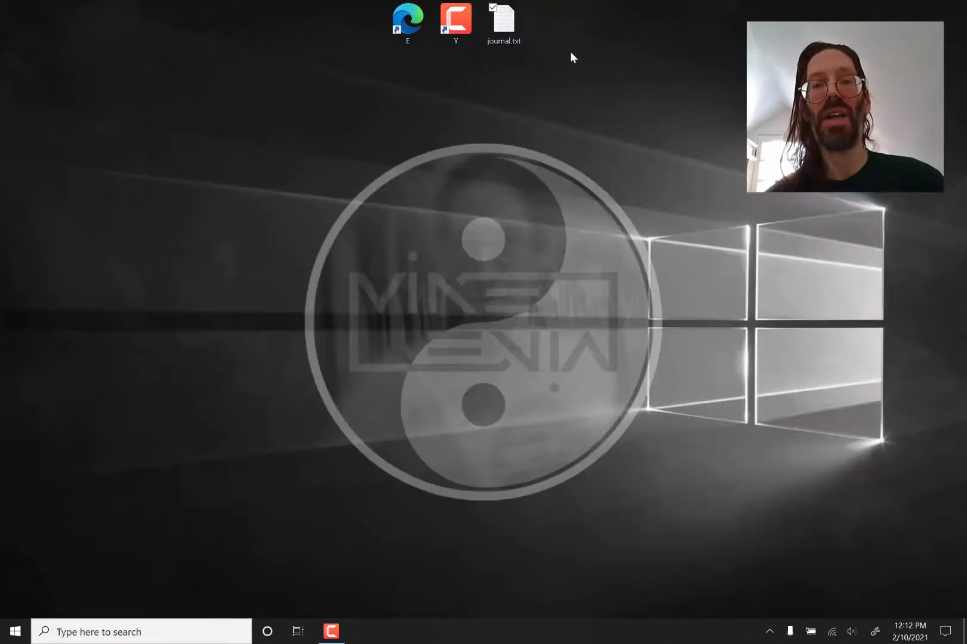
pyautogui.doubleClick(510, 37)
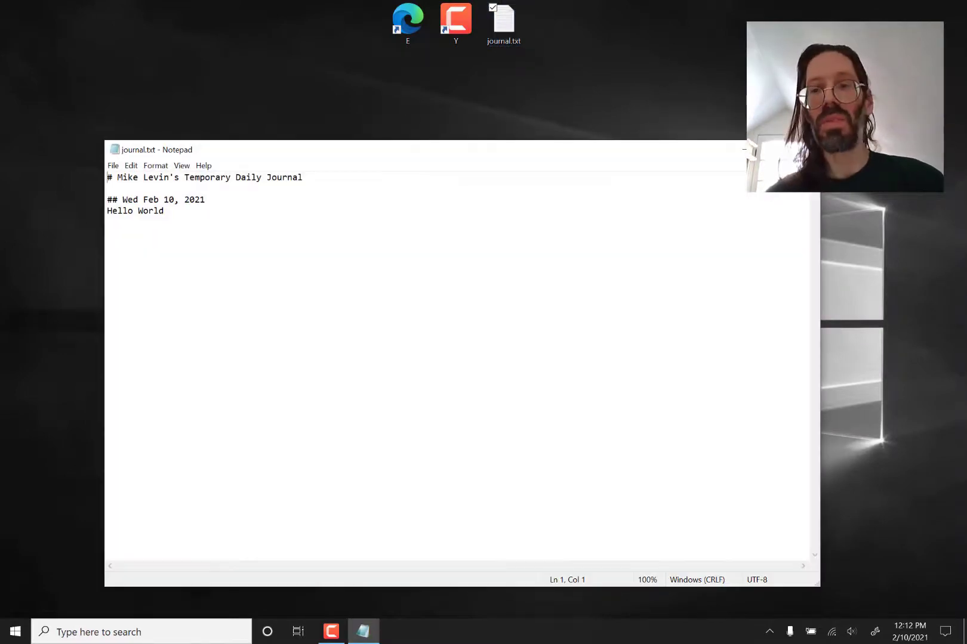
pyautogui.hotkey('alt', 'F4')
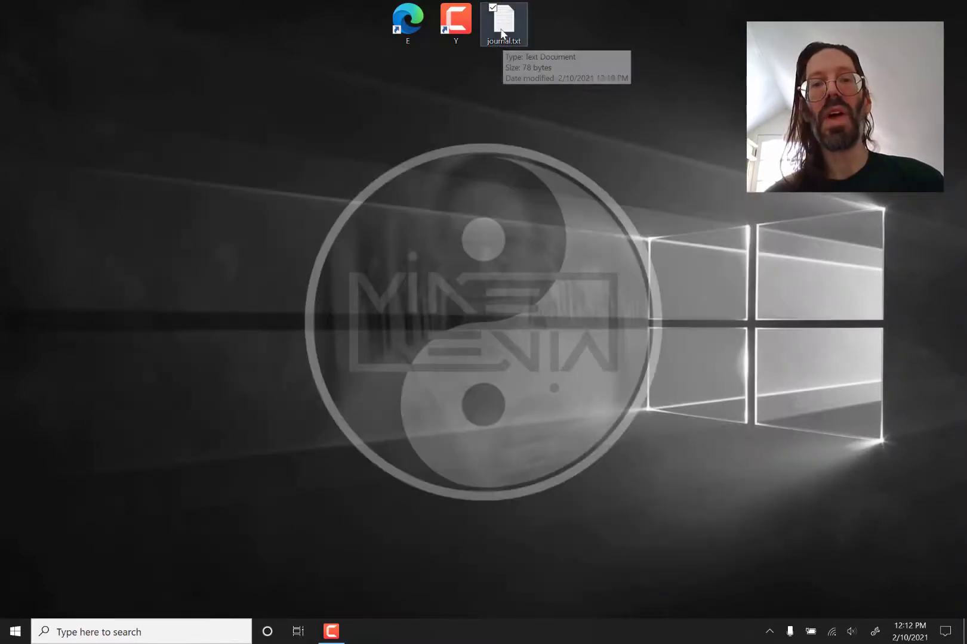
# - Check journal.txt's file properties on the desktop, then open File Explorer at Quick access
pyautogui.rightClick(502, 33)
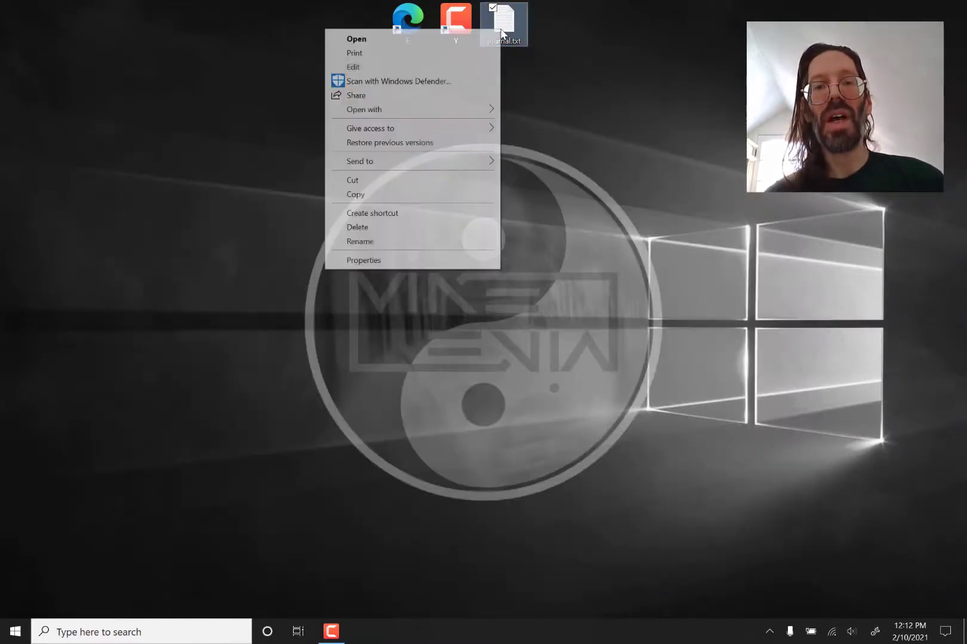
pyautogui.click(403, 263)
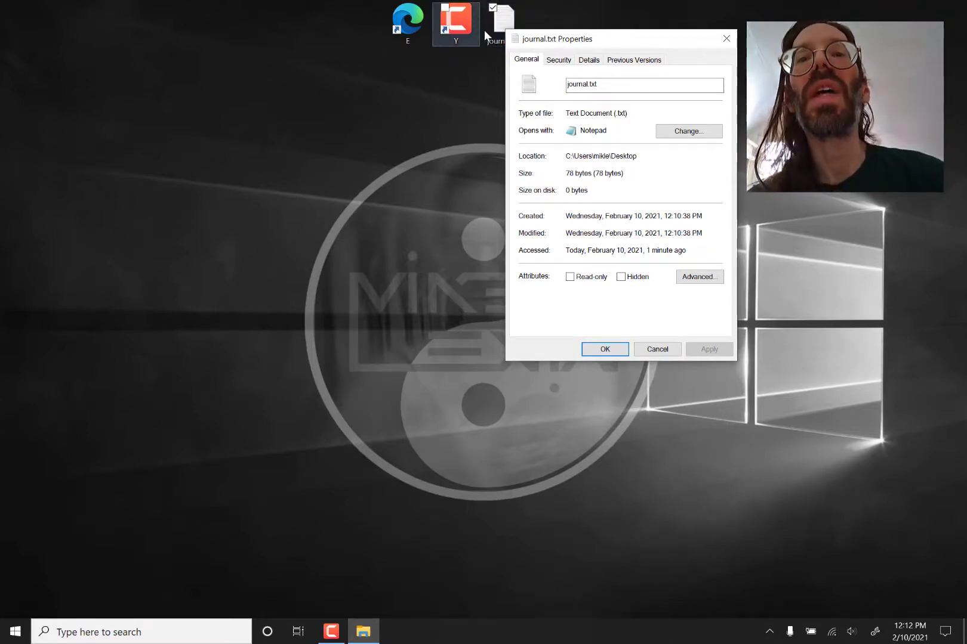
pyautogui.click(726, 38)
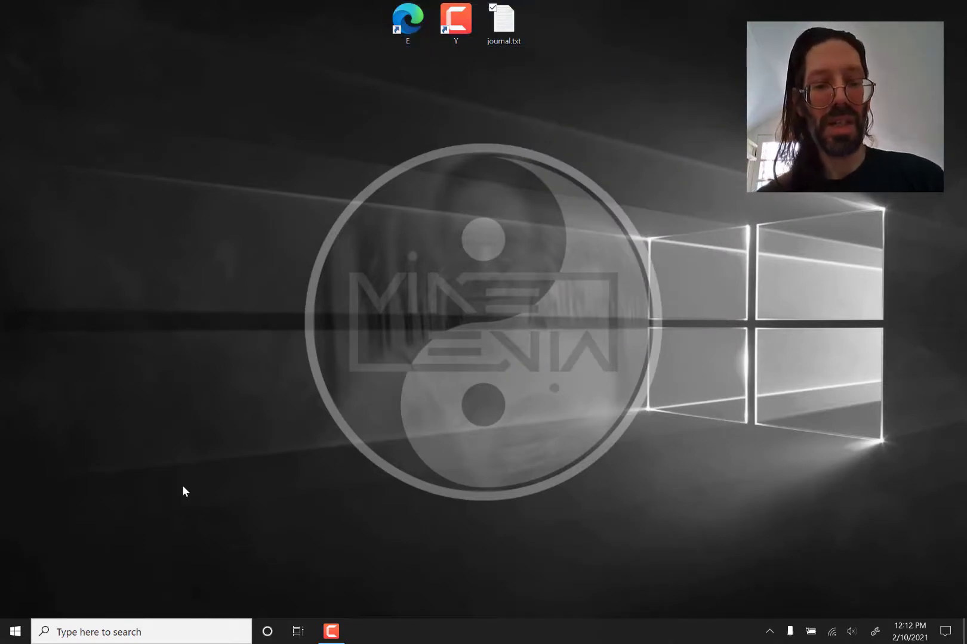
pyautogui.press('j')
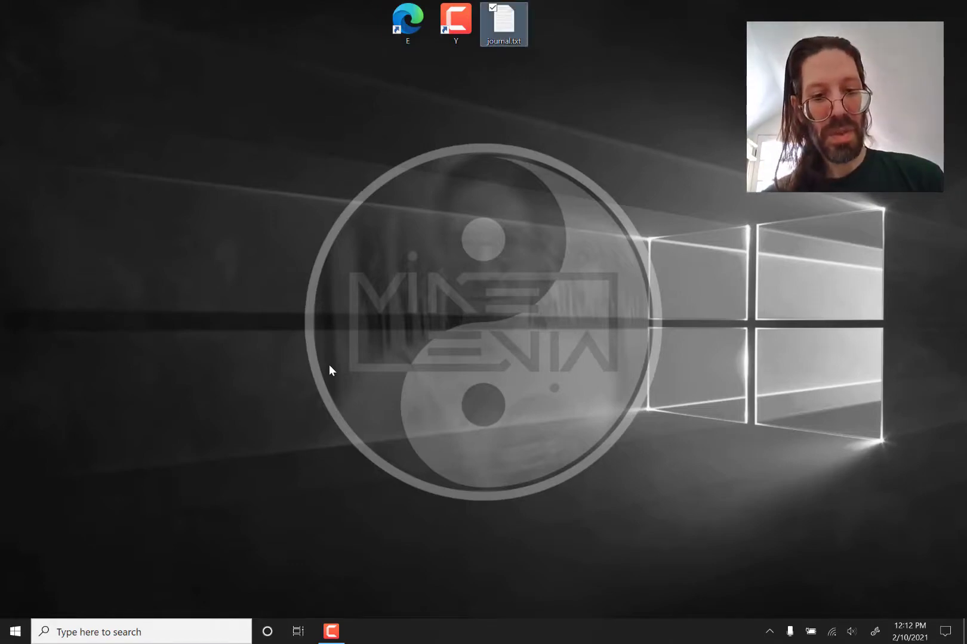
pyautogui.press('super+e')
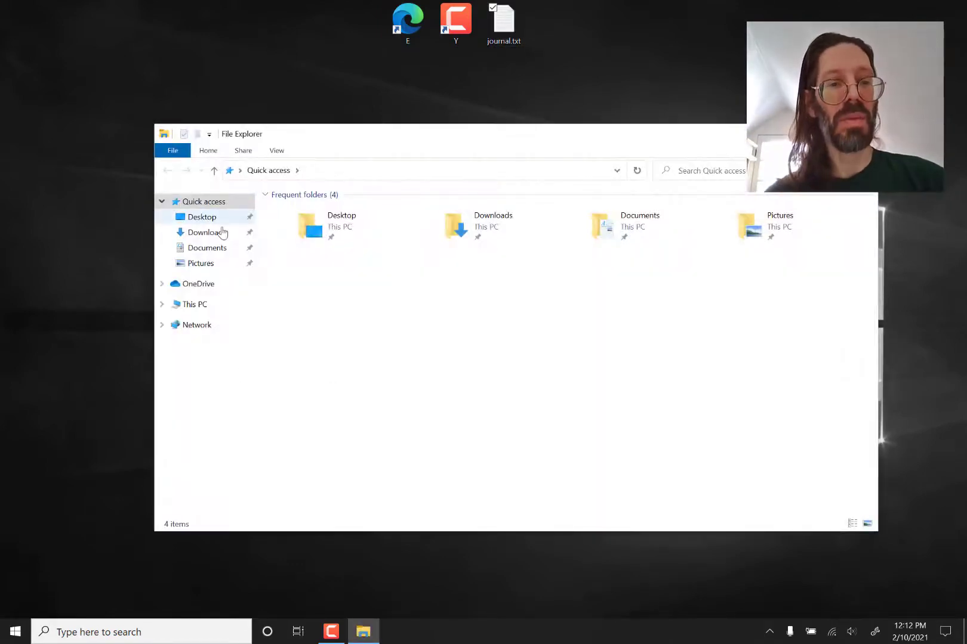
# - Open Documents\Journal and return journal.txt from the desktop into that folder
pyautogui.click(213, 248)
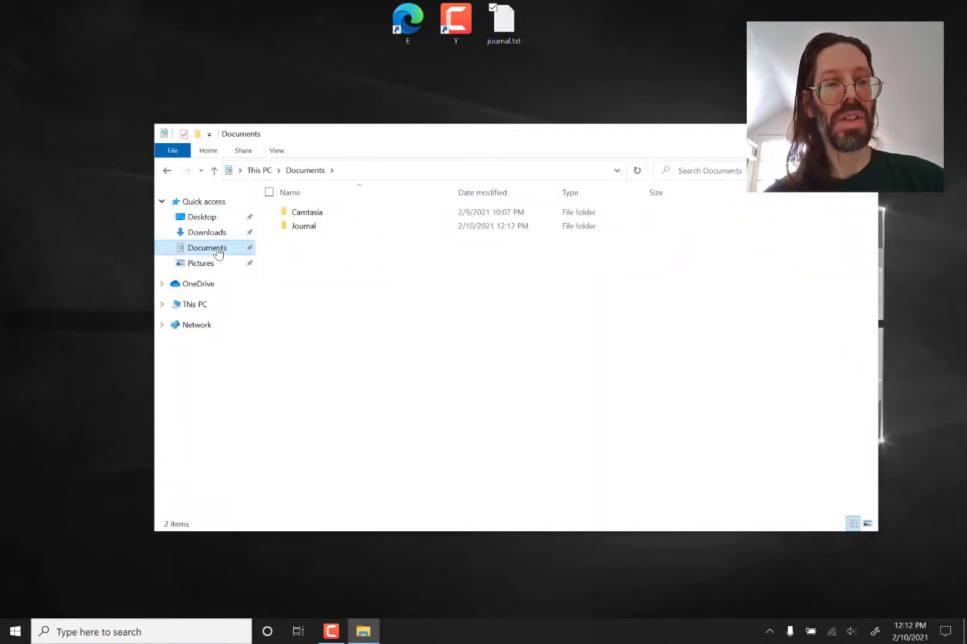
pyautogui.doubleClick(312, 230)
pyautogui.moveTo(504, 21); pyautogui.dragTo(529, 53)
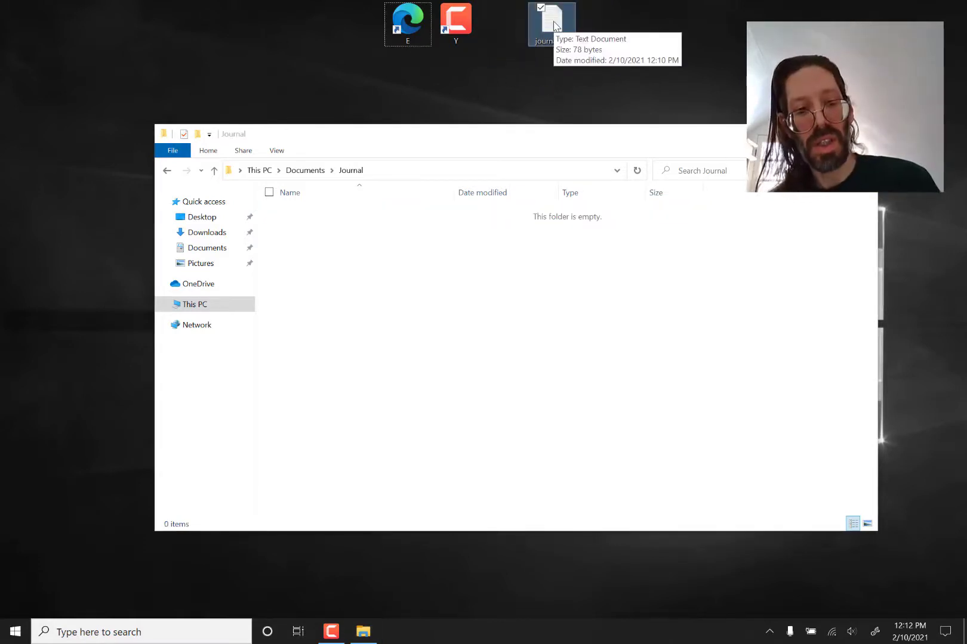
pyautogui.hotkey('ctrl', 'z')
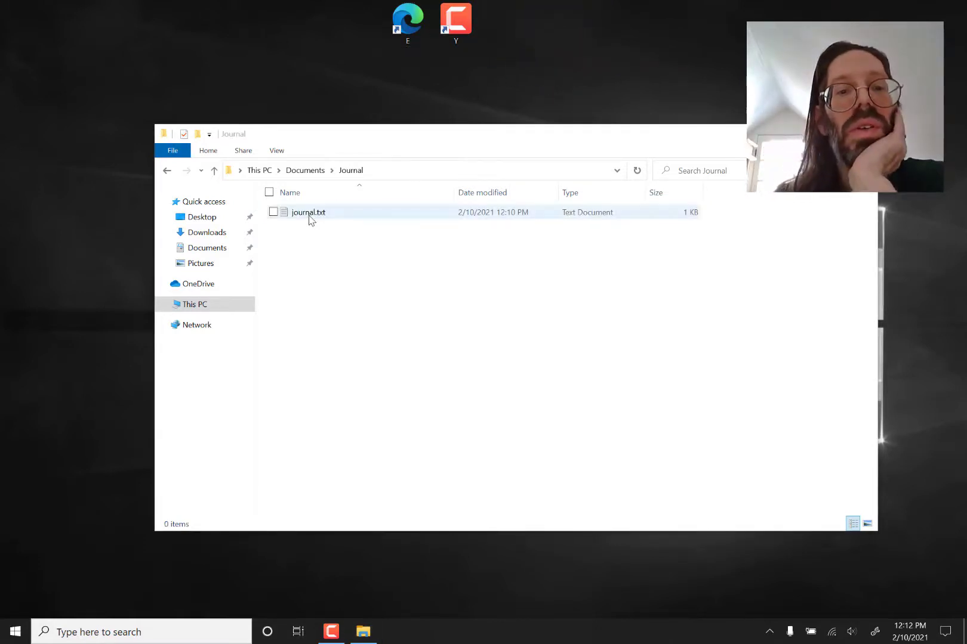
# - Try pinning journal.txt to the taskbar and among the Start menu apps
pyautogui.rightClick(311, 220)
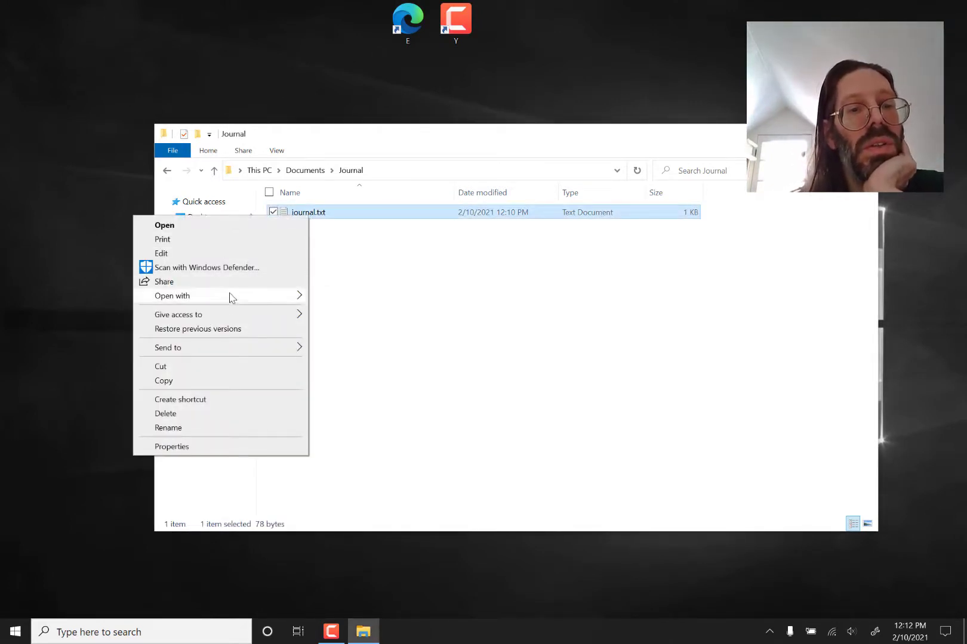
pyautogui.moveTo(231, 303)
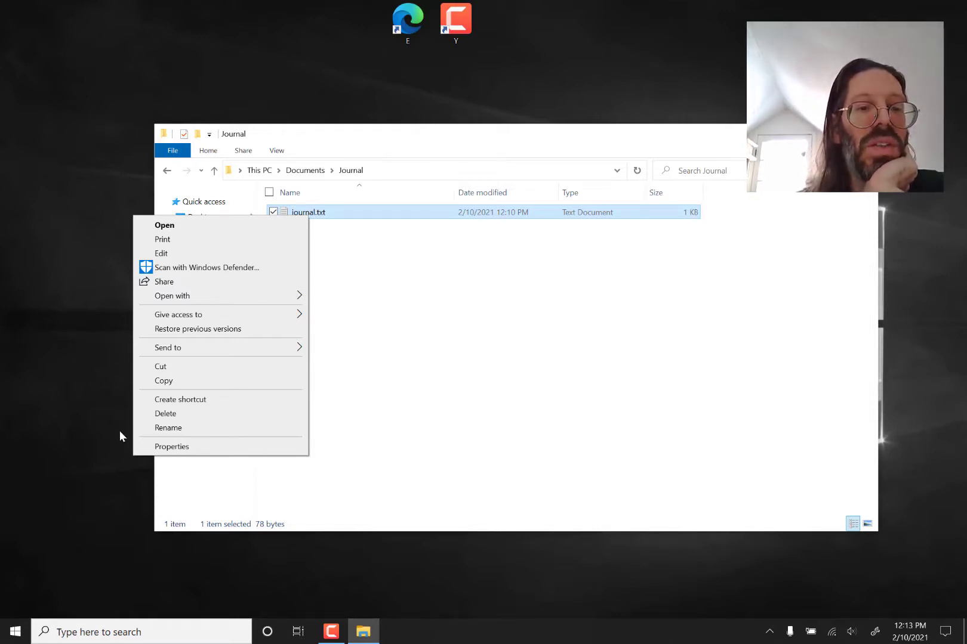
pyautogui.click(30, 627)
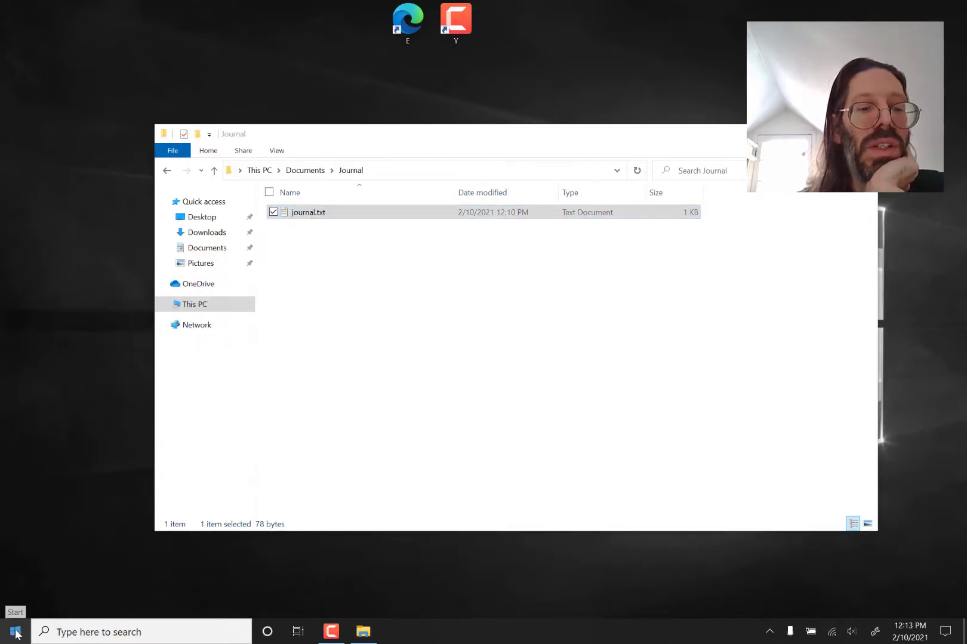
pyautogui.moveTo(311, 215); pyautogui.dragTo(18, 639)
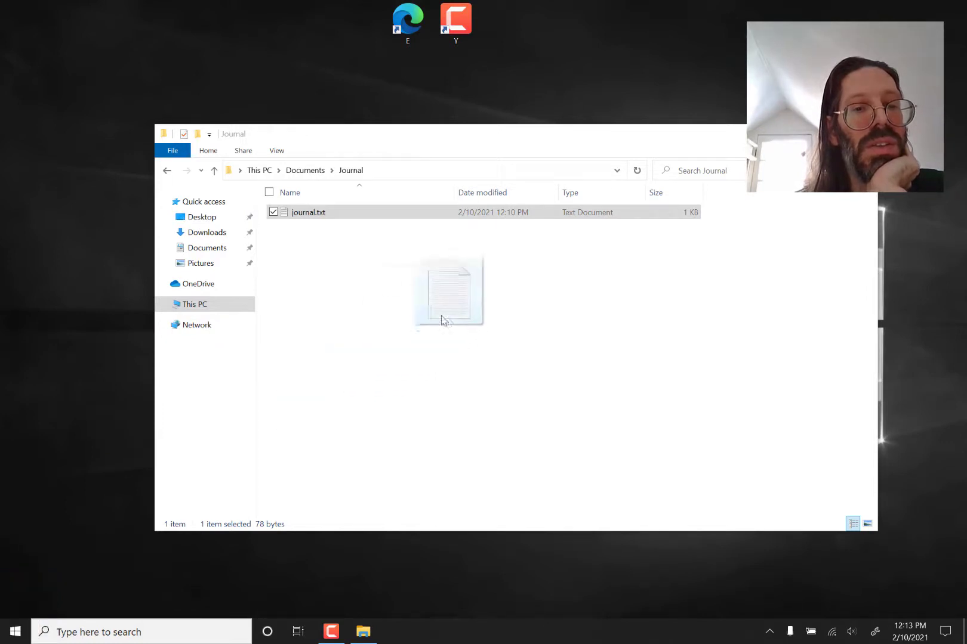
pyautogui.click(15, 631)
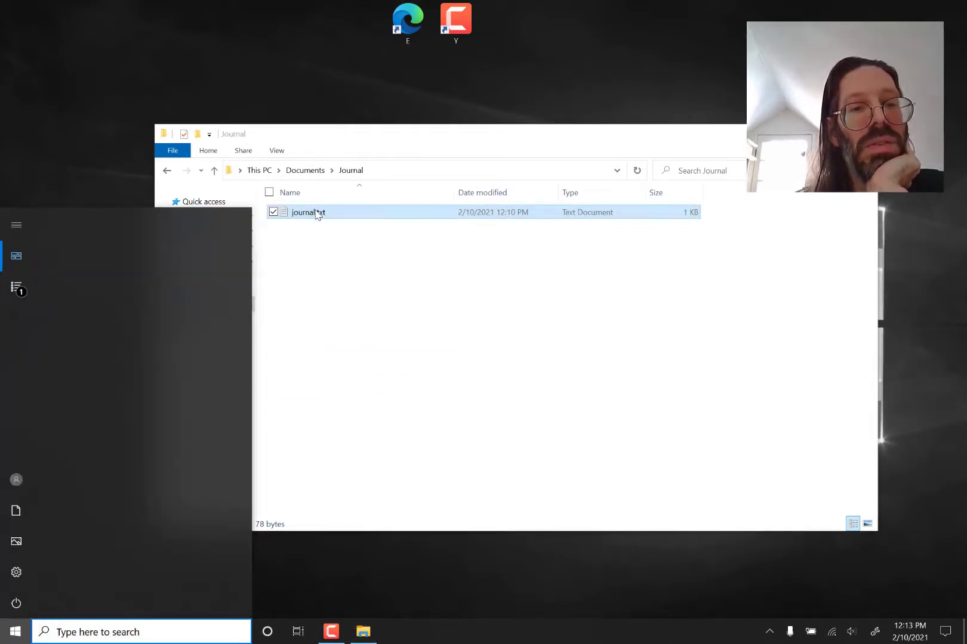
pyautogui.moveTo(318, 212); pyautogui.dragTo(153, 295)
pyautogui.click(312, 285)
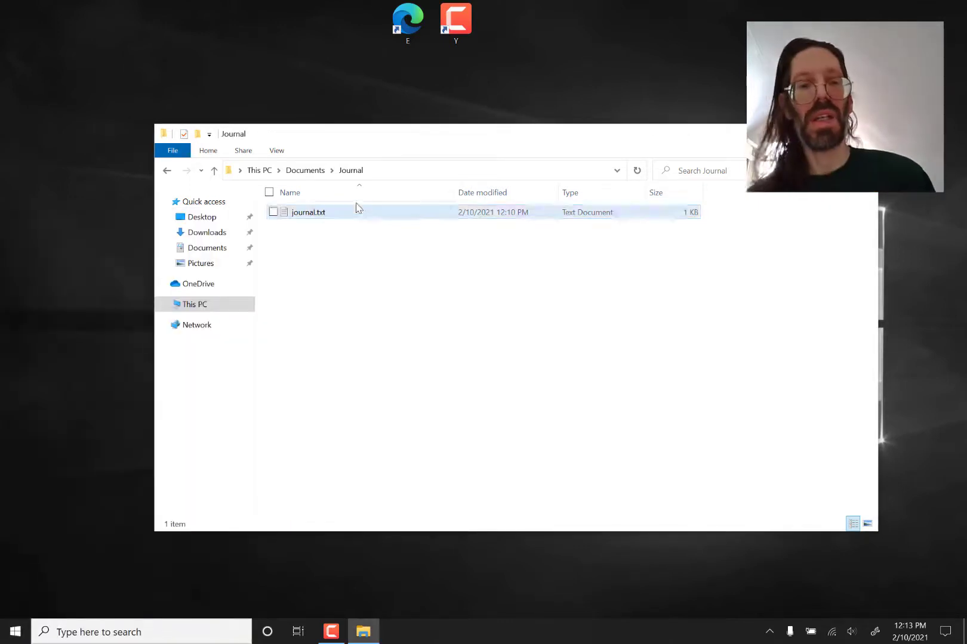
# - Create a shortcut to journal.txt and move it onto the desktop
pyautogui.rightClick(304, 222)
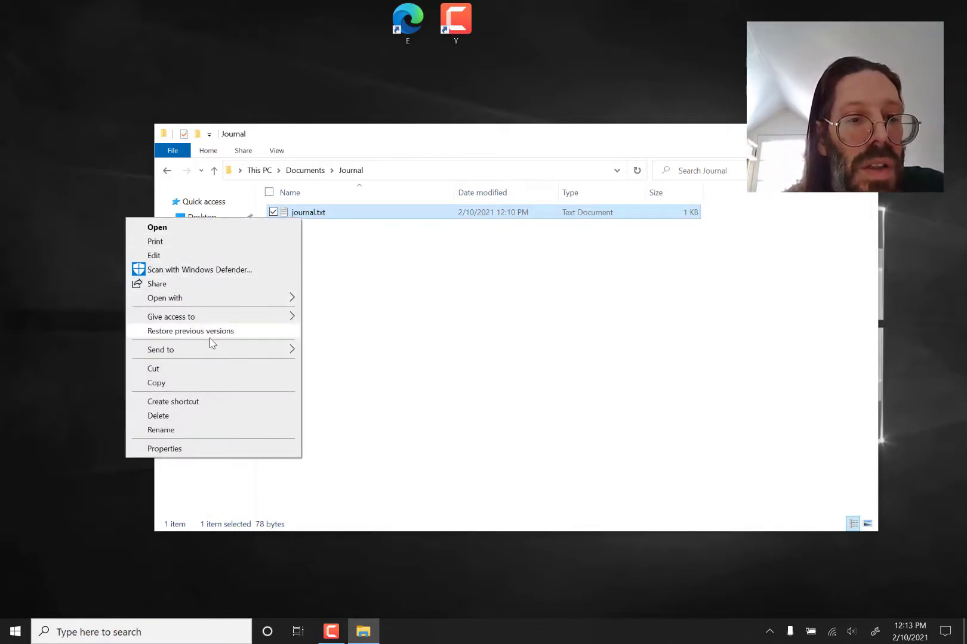
pyautogui.moveTo(210, 353)
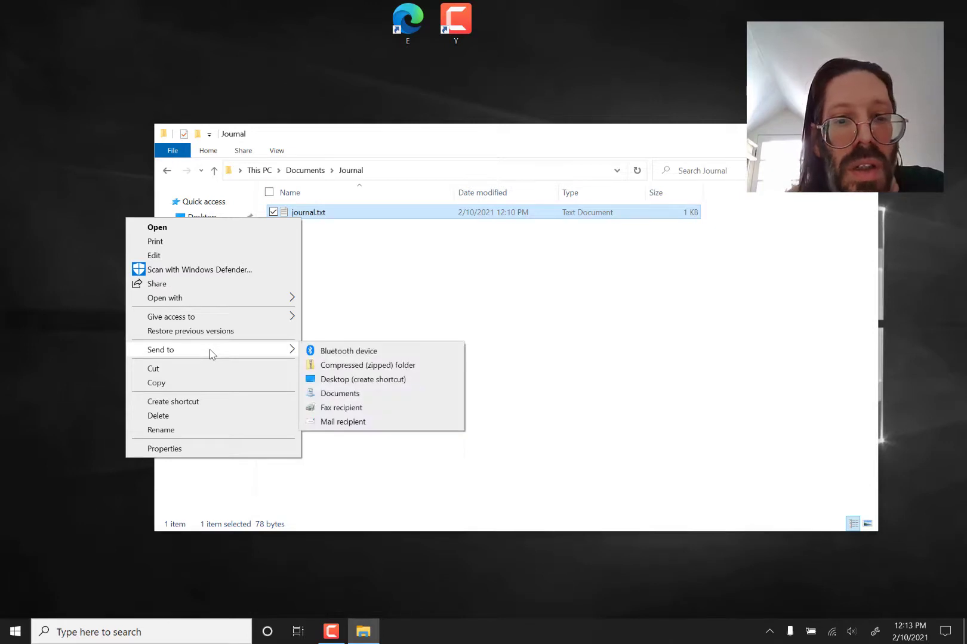
pyautogui.click(205, 406)
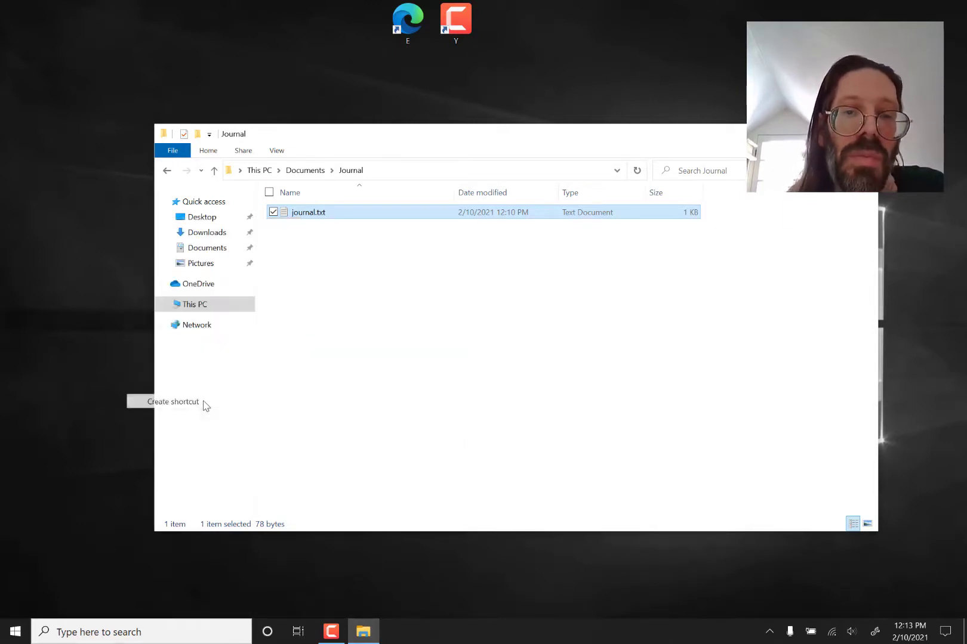
pyautogui.moveTo(302, 232); pyautogui.dragTo(528, 42)
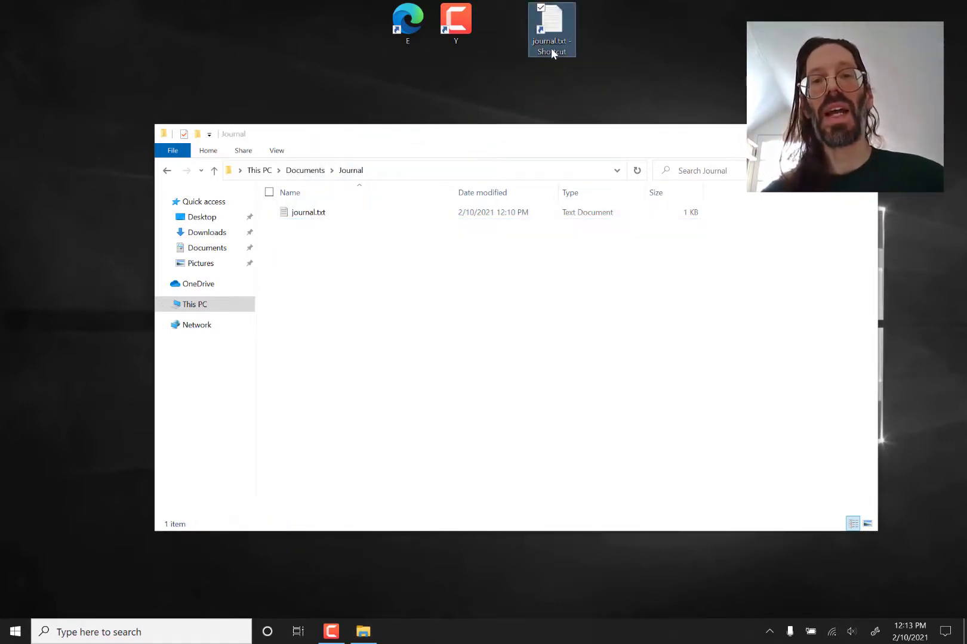
# - Rename the desktop shortcut to J, place it beside the other icons, and close Explorer
pyautogui.click(552, 52)
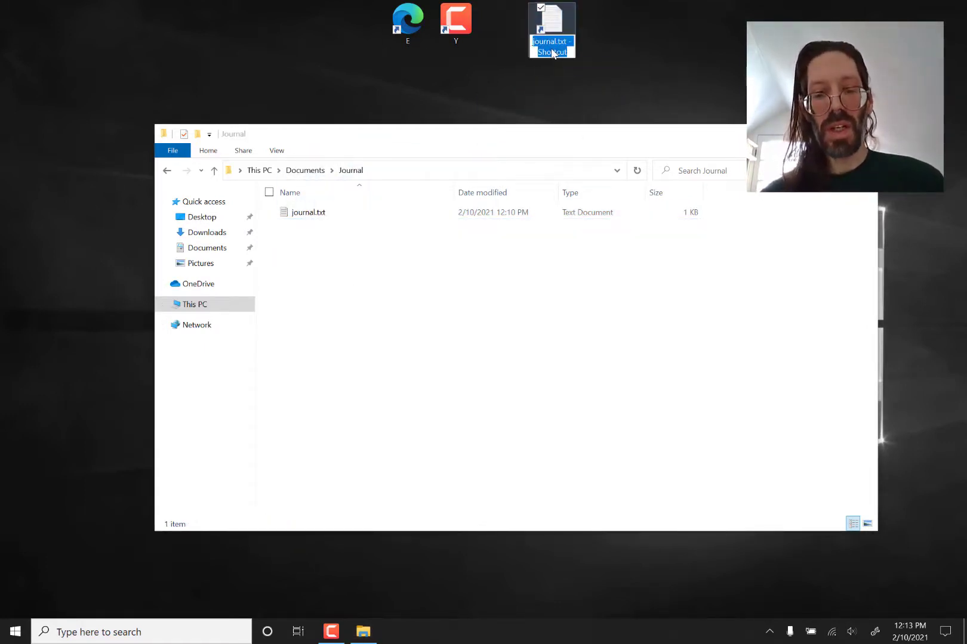
pyautogui.write('J')
pyautogui.press('Return')
pyautogui.moveTo(552, 43); pyautogui.dragTo(510, 31)
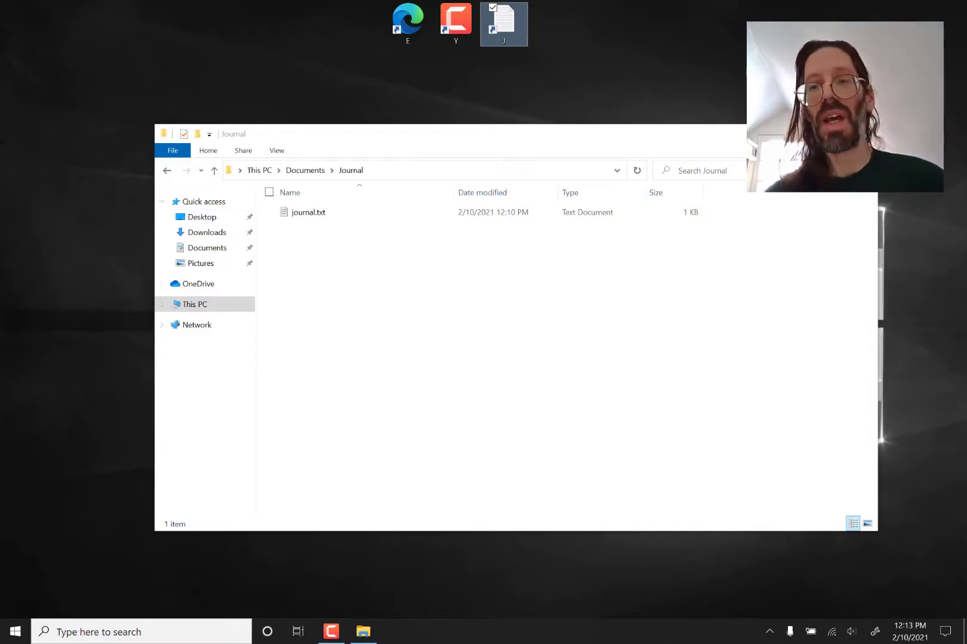
pyautogui.hotkey('alt', 'F4')
# - Test the J shortcut, then assign it the hotkey Ctrl+Alt+J in its Properties
pyautogui.doubleClick(500, 21)
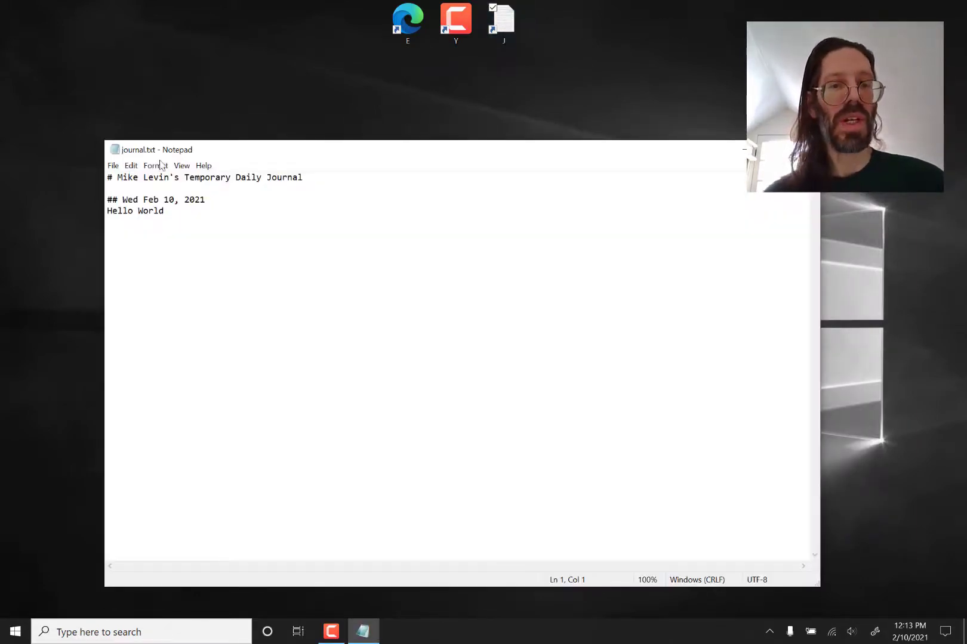
pyautogui.hotkey('alt', 'F4')
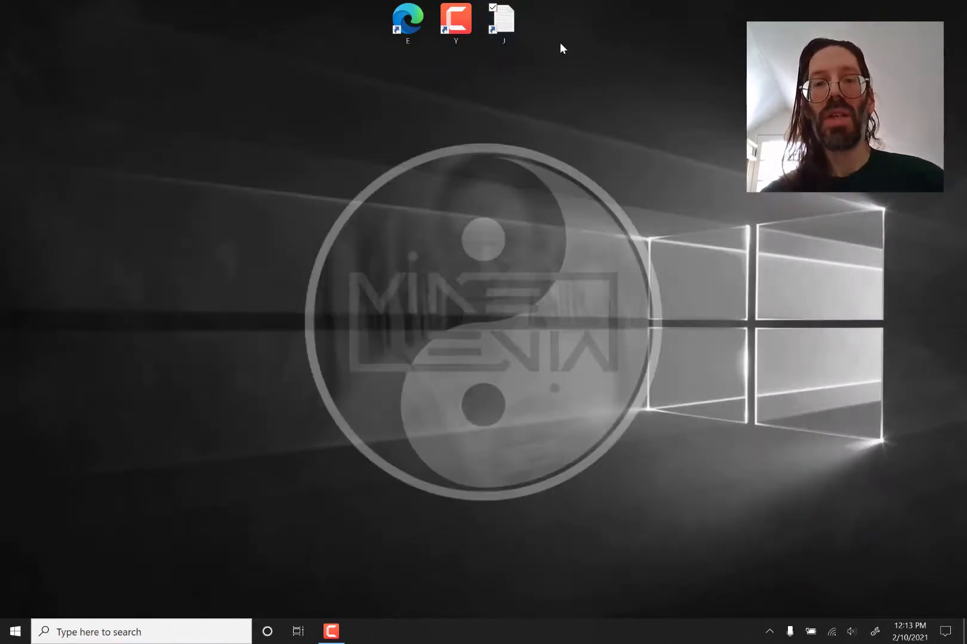
pyautogui.rightClick(503, 27)
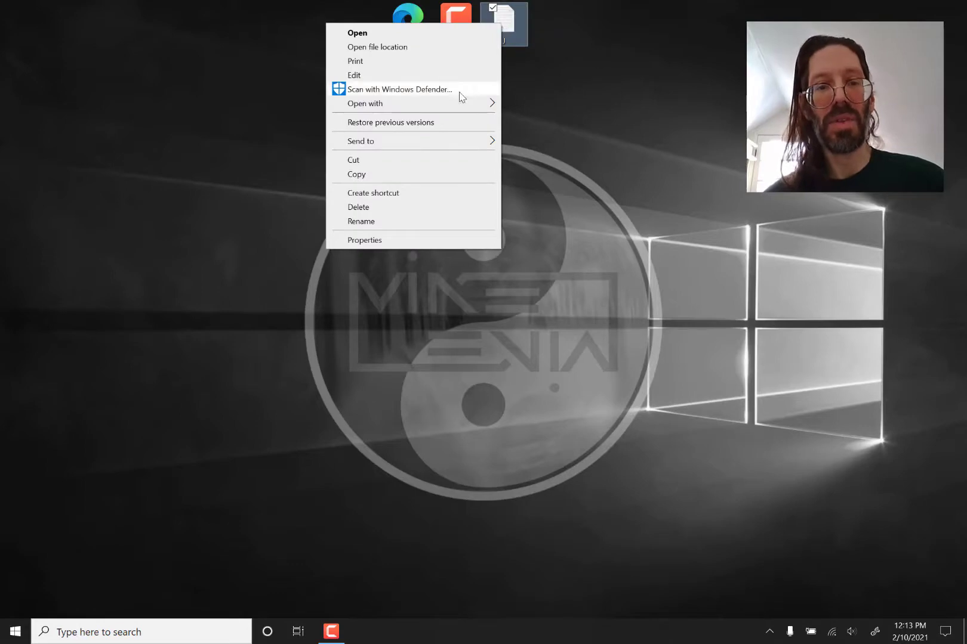
pyautogui.click(364, 240)
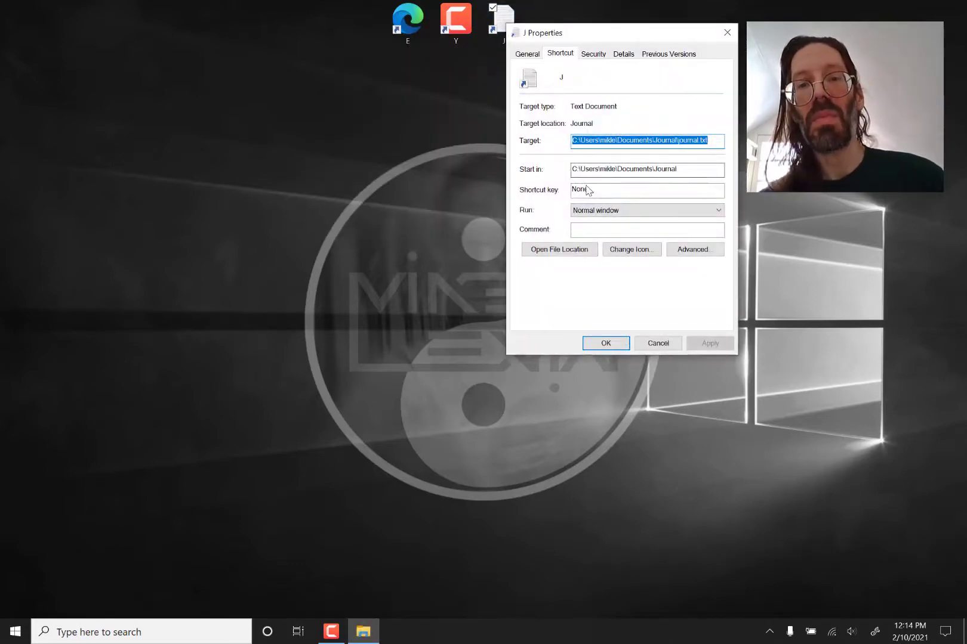
pyautogui.click(594, 191)
pyautogui.hotkey('ctrl', 'alt')
pyautogui.hotkey('ctrl', 'alt', 'j')
pyautogui.click(612, 343)
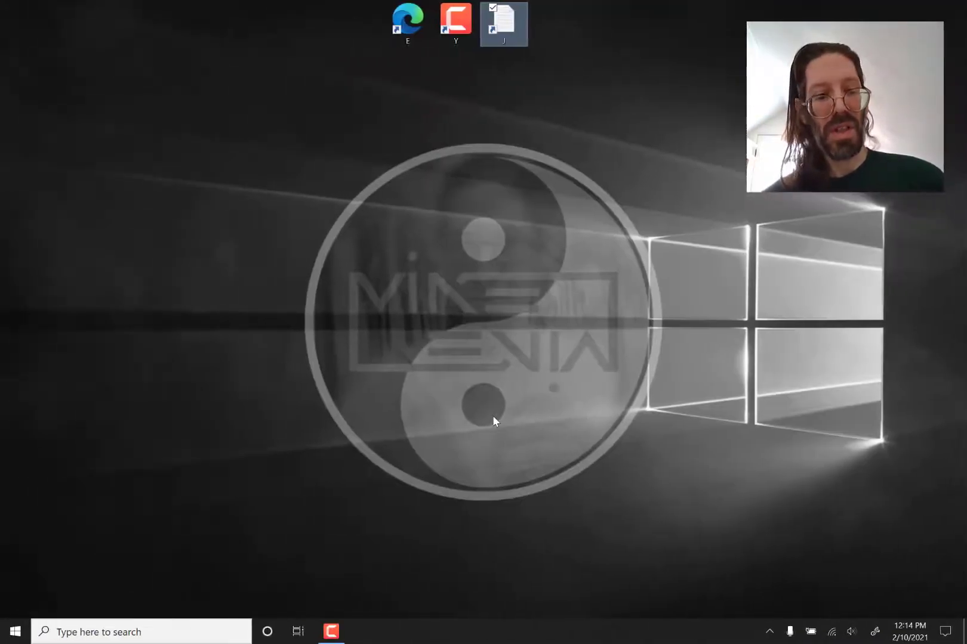
# - Return to Desktop 1 via Task View and open journal.txt with Ctrl+Alt+J
pyautogui.press('super+Tab')
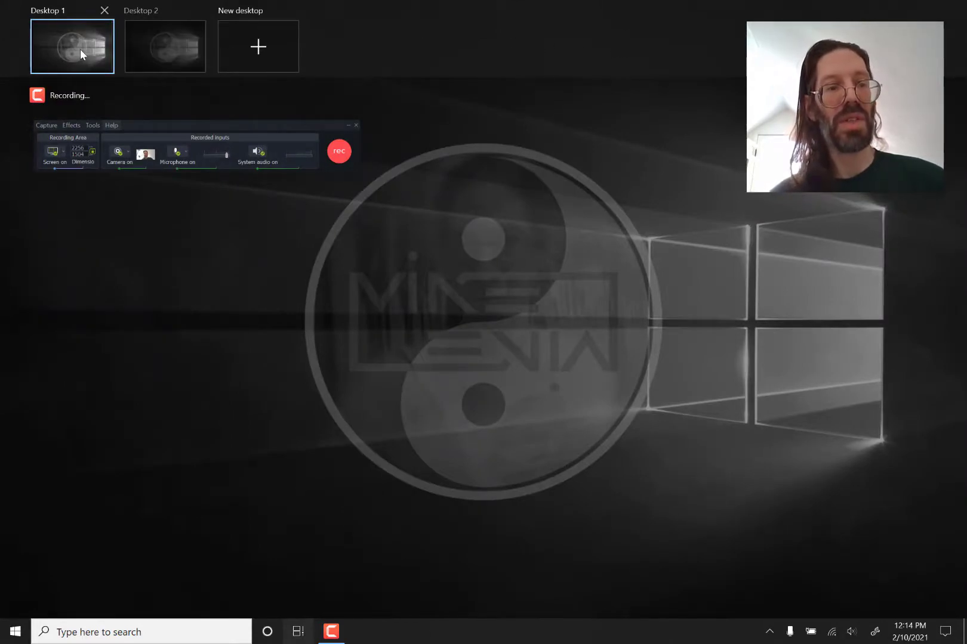
pyautogui.click(80, 51)
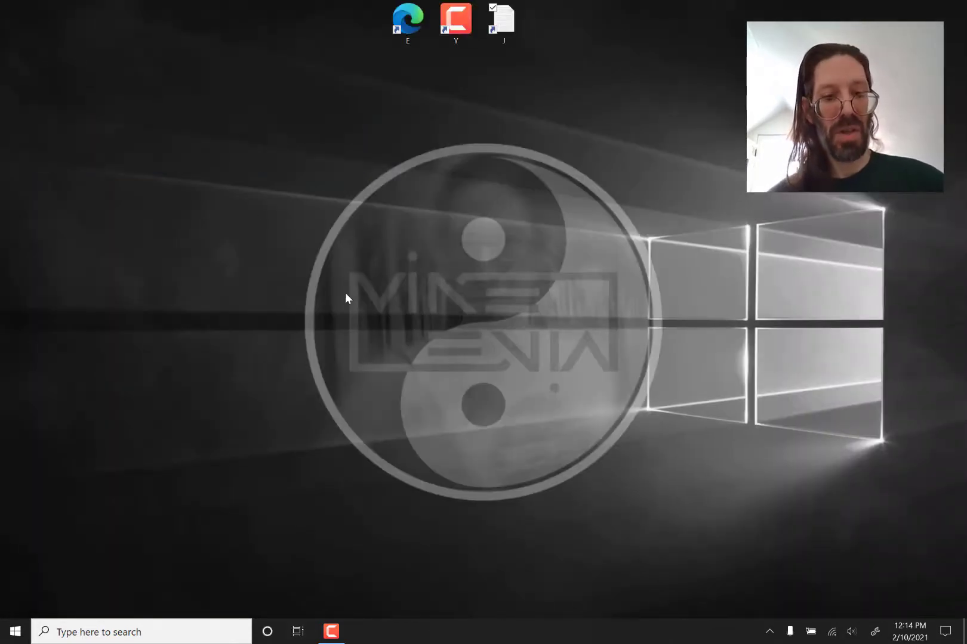
pyautogui.hotkey('ctrl', 'alt', 'j')
# - Replace Hello World with '- Setup Journal (done)', add '- Hide Clock', and start '- Try to turn of Cortana ('
pyautogui.doubleClick(410, 154)
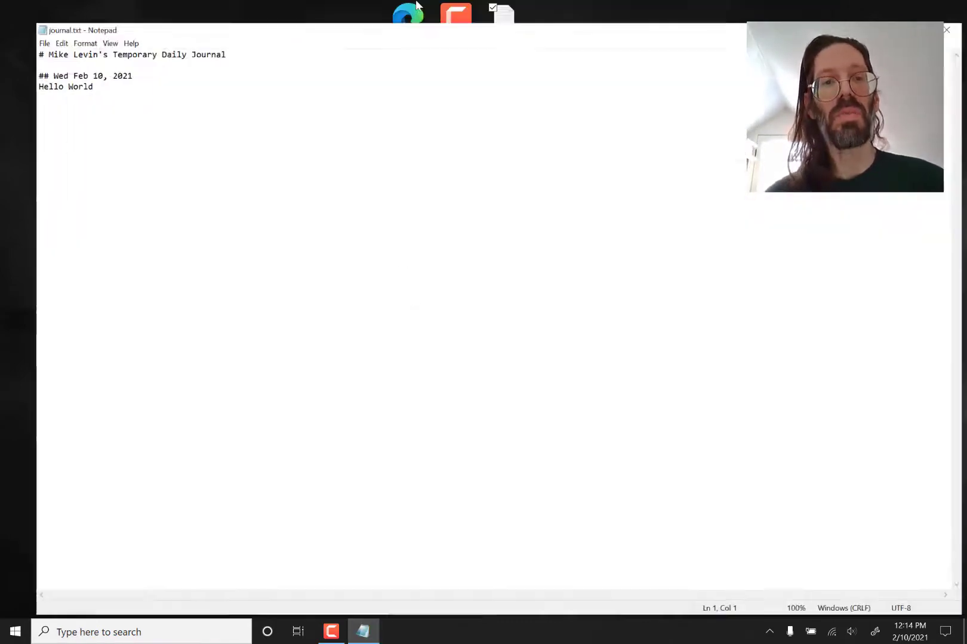
pyautogui.scroll(11, 148, 110)
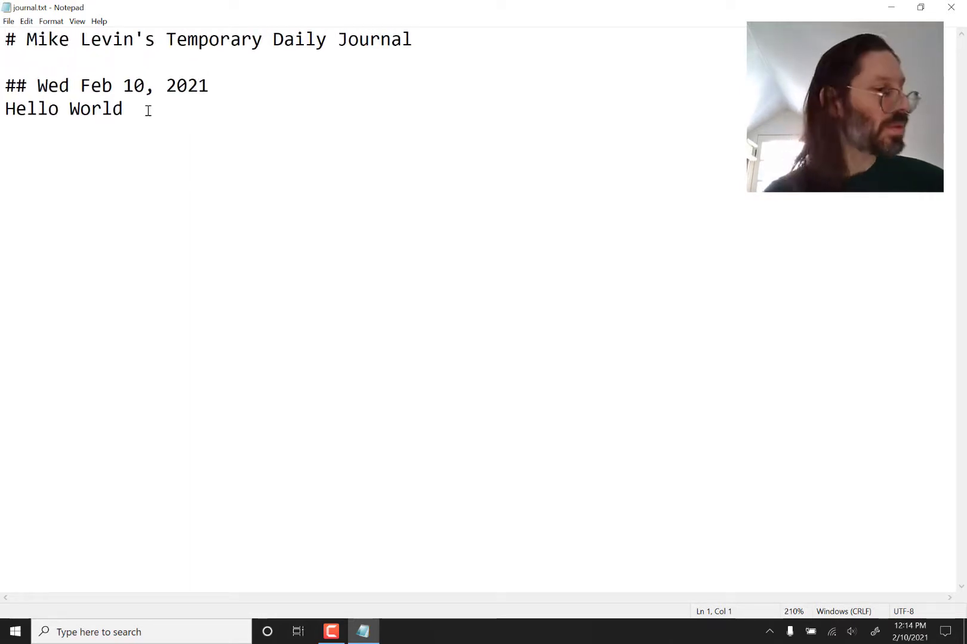
pyautogui.moveTo(124, 109); pyautogui.dragTo(1, 108)
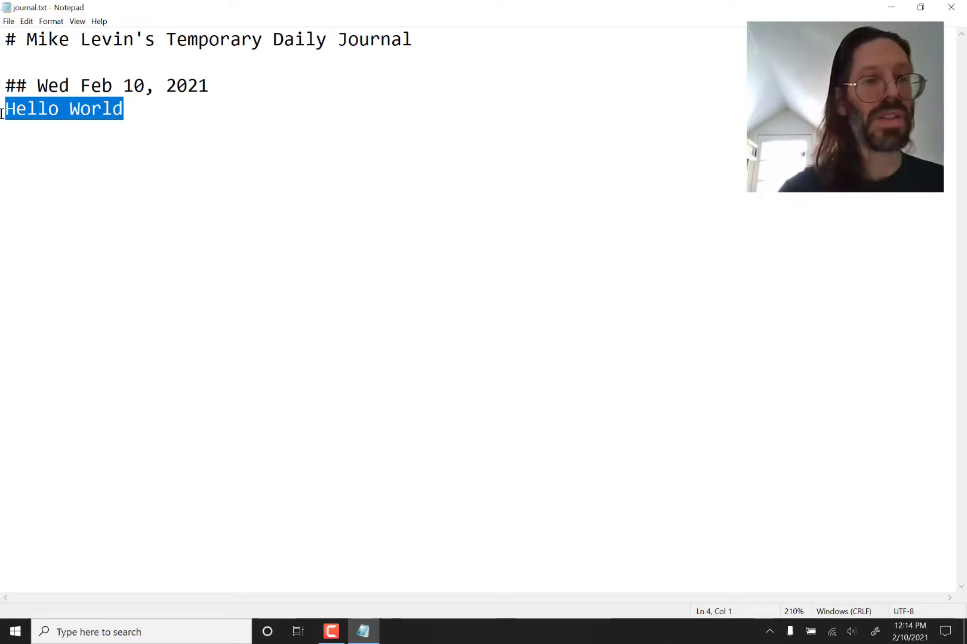
pyautogui.write('Setup ')
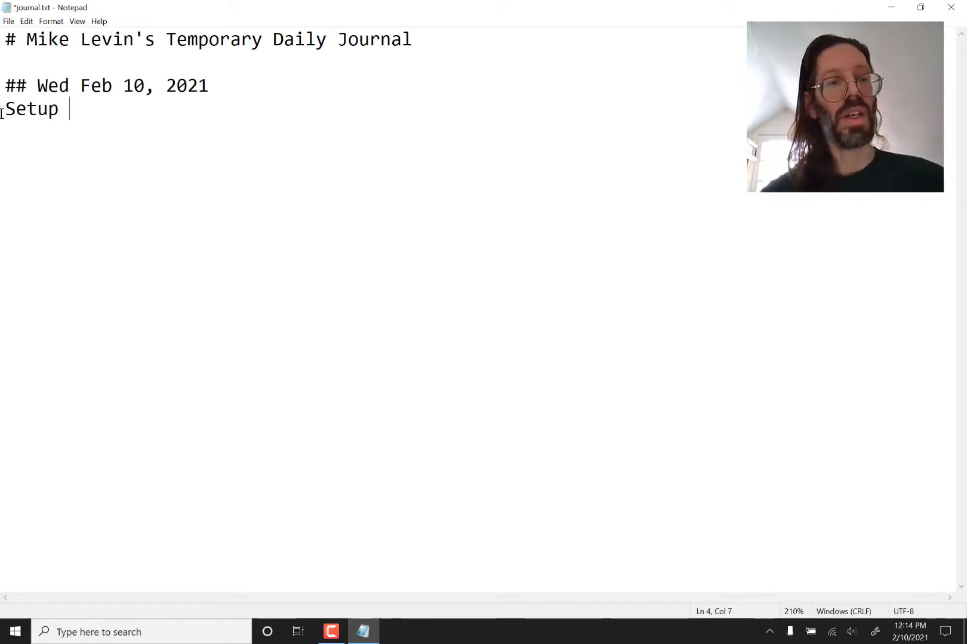
pyautogui.write('Journal (done')
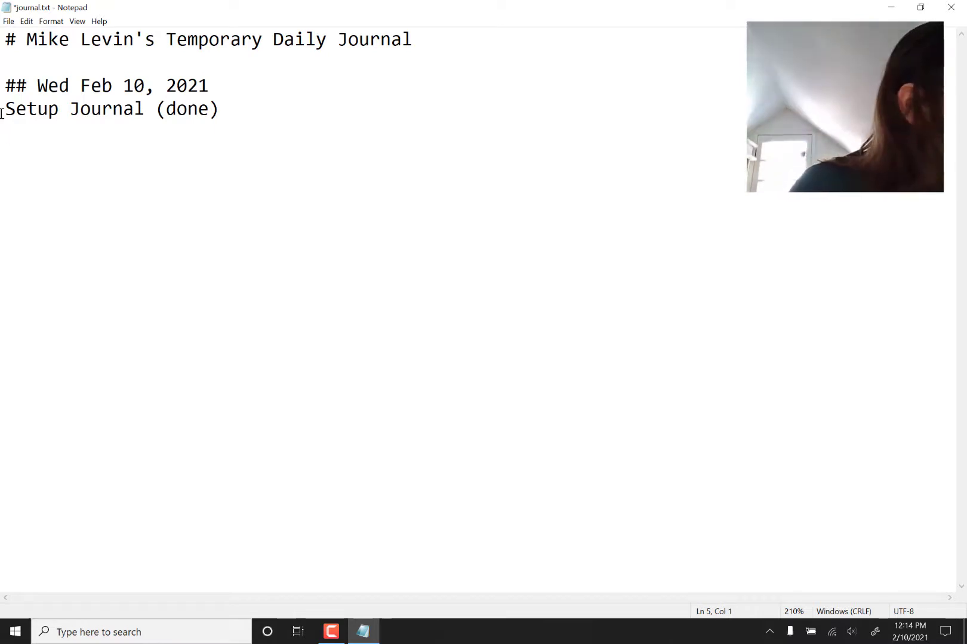
pyautogui.write('Hide Clock')
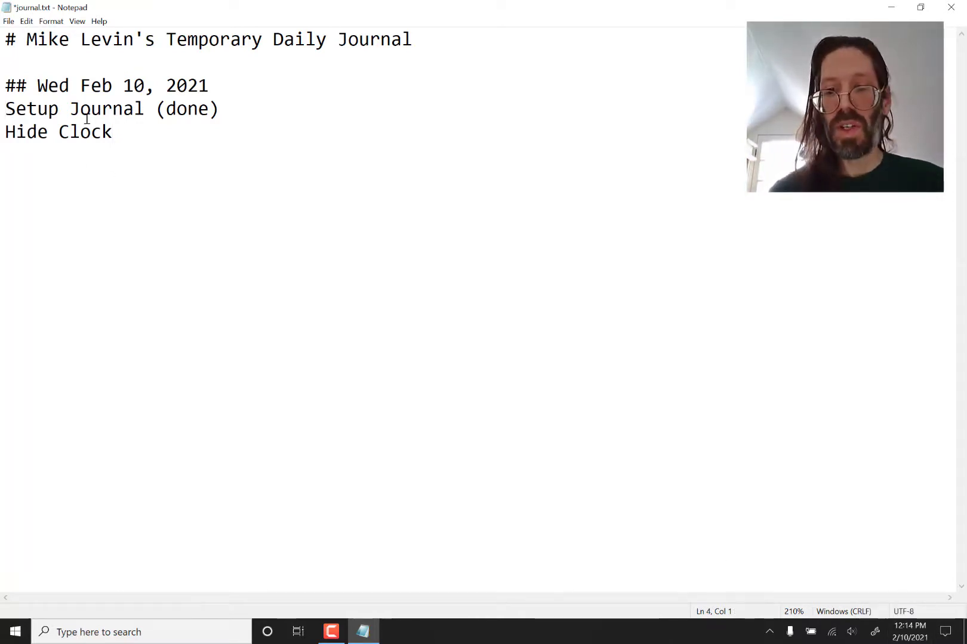
pyautogui.write('- ')
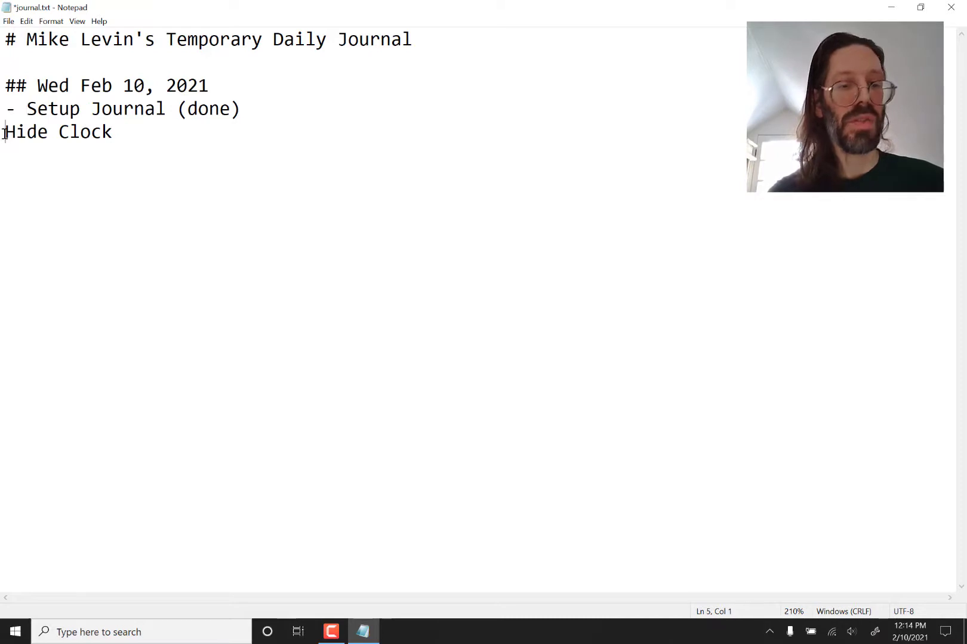
pyautogui.write('-')
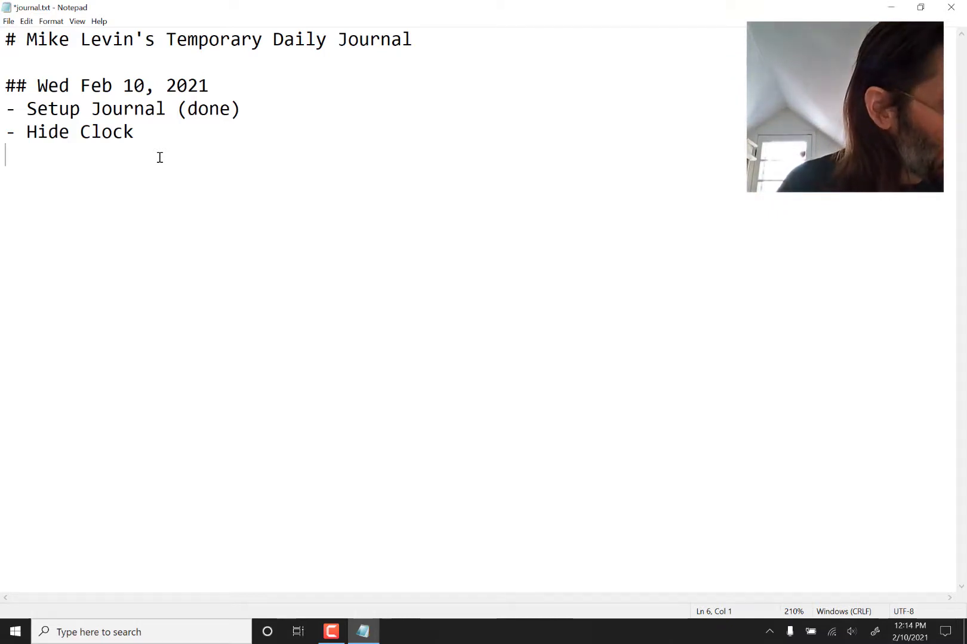
pyautogui.write('- ')
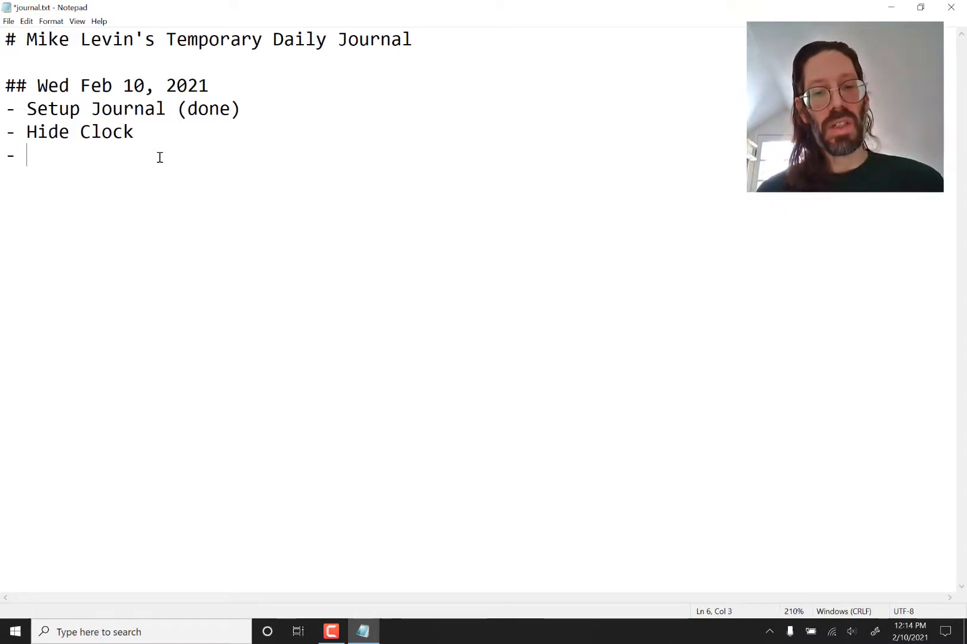
pyautogui.write('Try to t')
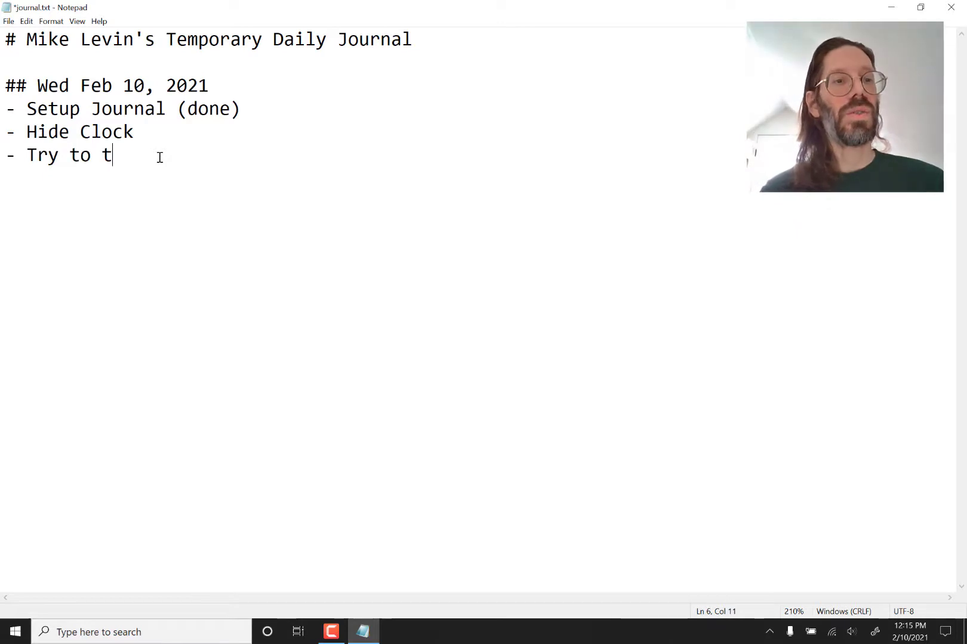
pyautogui.write('urn of Cortana (')
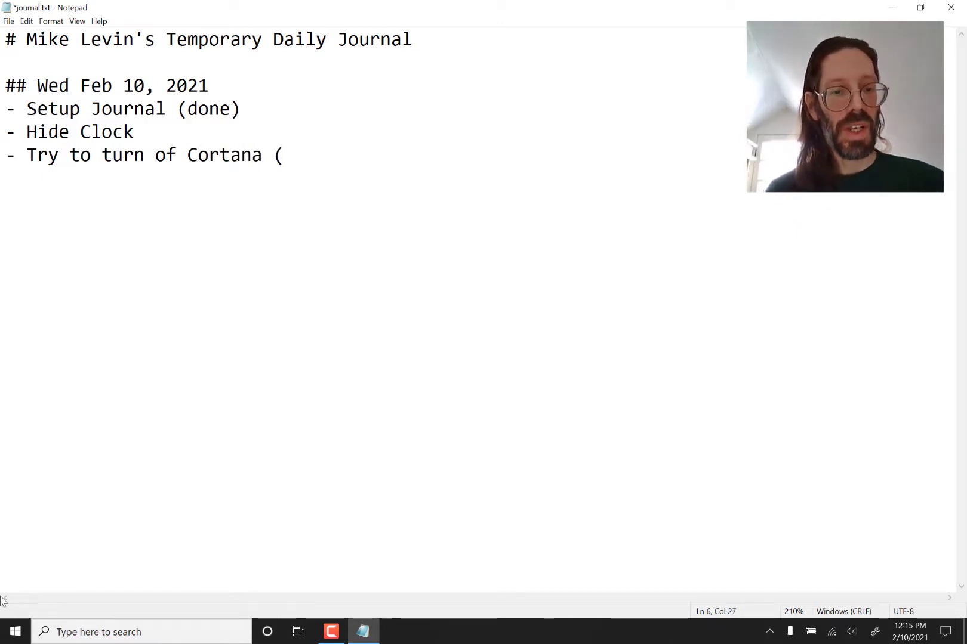
# - Hide the Cortana button from the Windows taskbar
pyautogui.click(268, 637)
pyautogui.rightClick(267, 638)
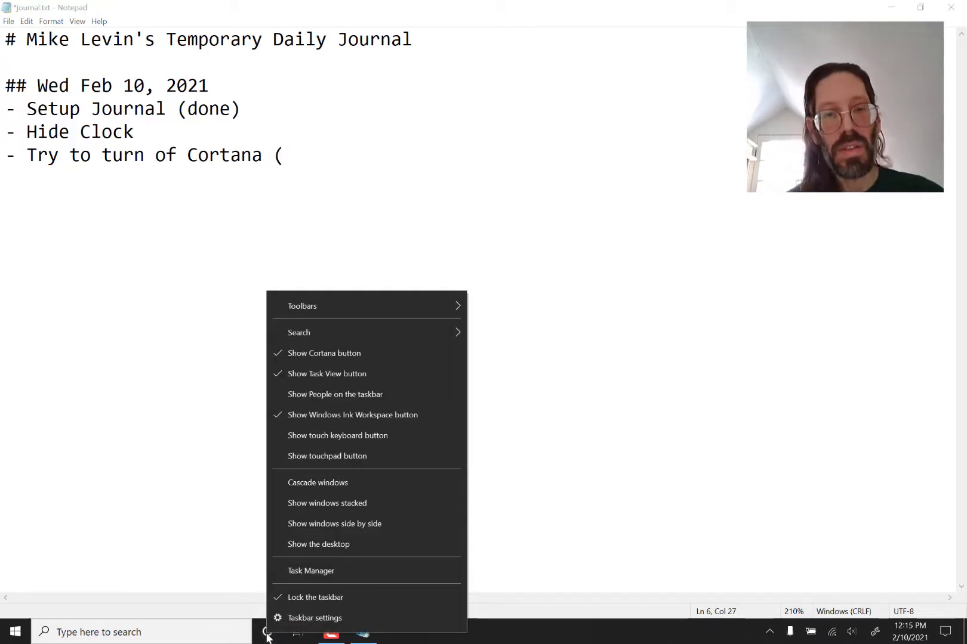
pyautogui.click(320, 352)
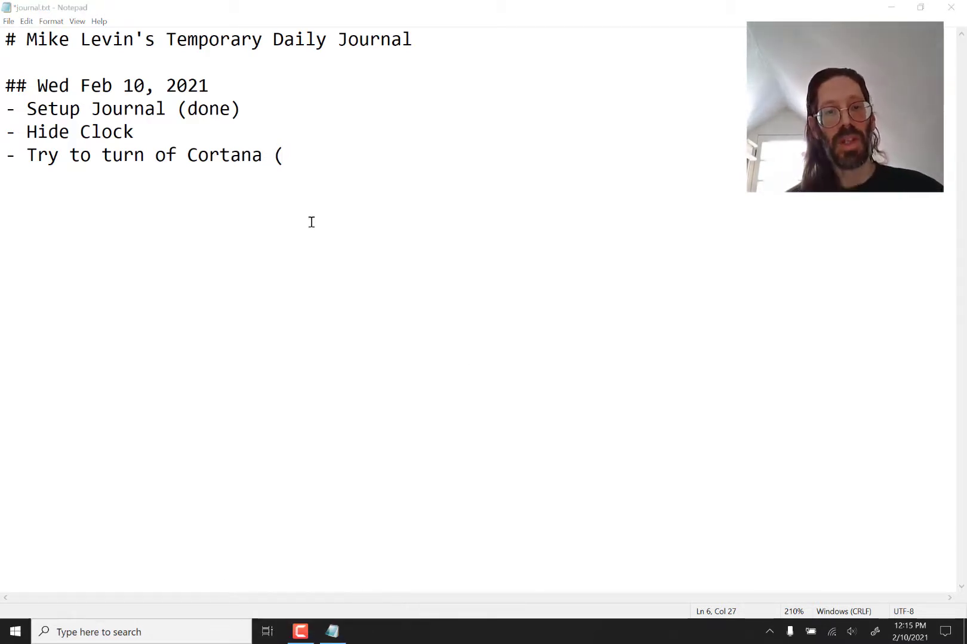
# - Finish the journal's Cortana item with 'hid button)' and start a new line
pyautogui.click(302, 159)
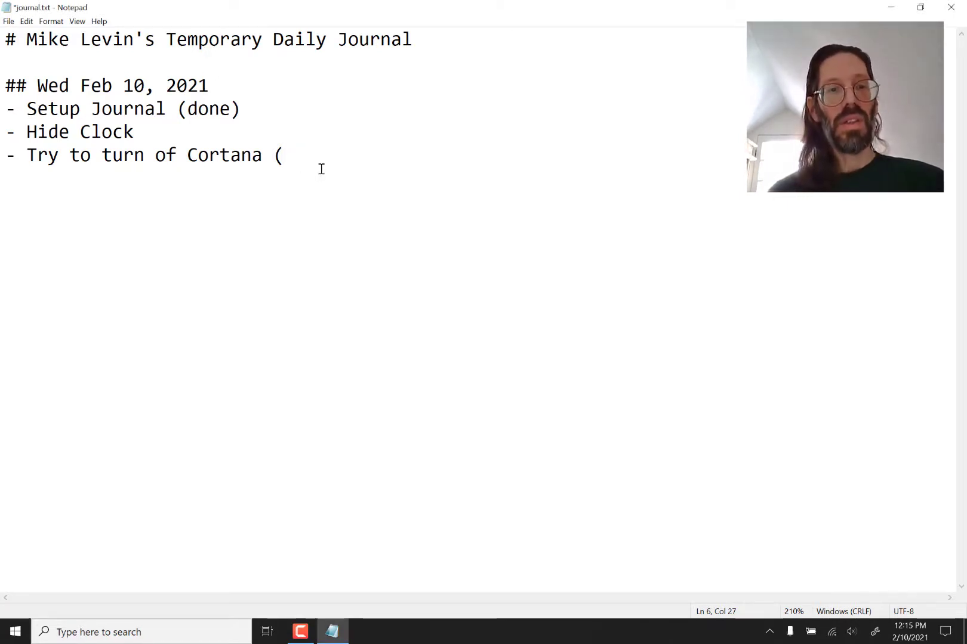
pyautogui.write('hid button')
pyautogui.press('Return')
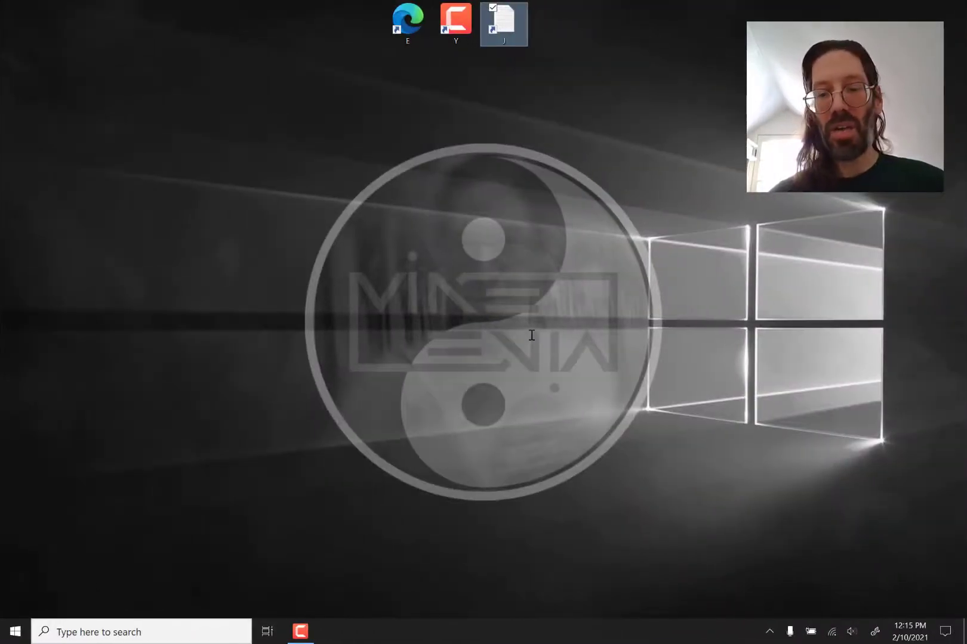
# - Add a third and fourth virtual desktop, then switch between desktops from Desktop 1
pyautogui.press('super+Tab')
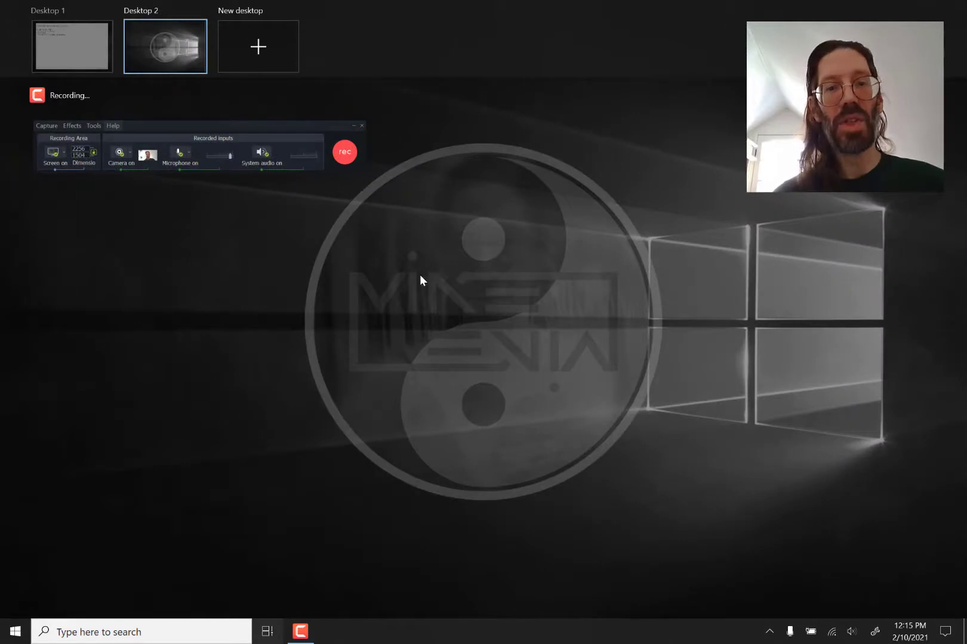
pyautogui.click(260, 62)
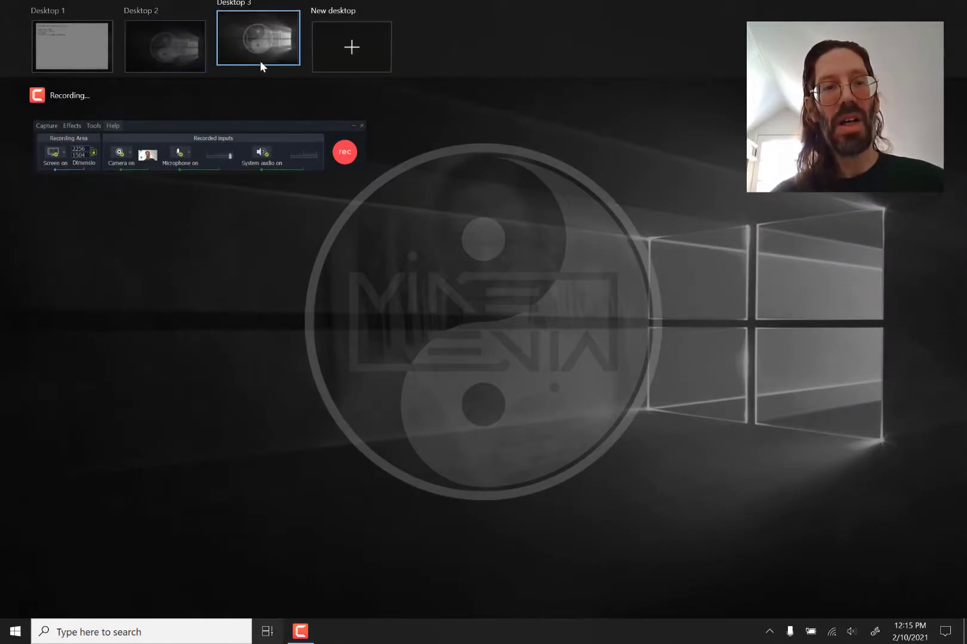
pyautogui.click(341, 54)
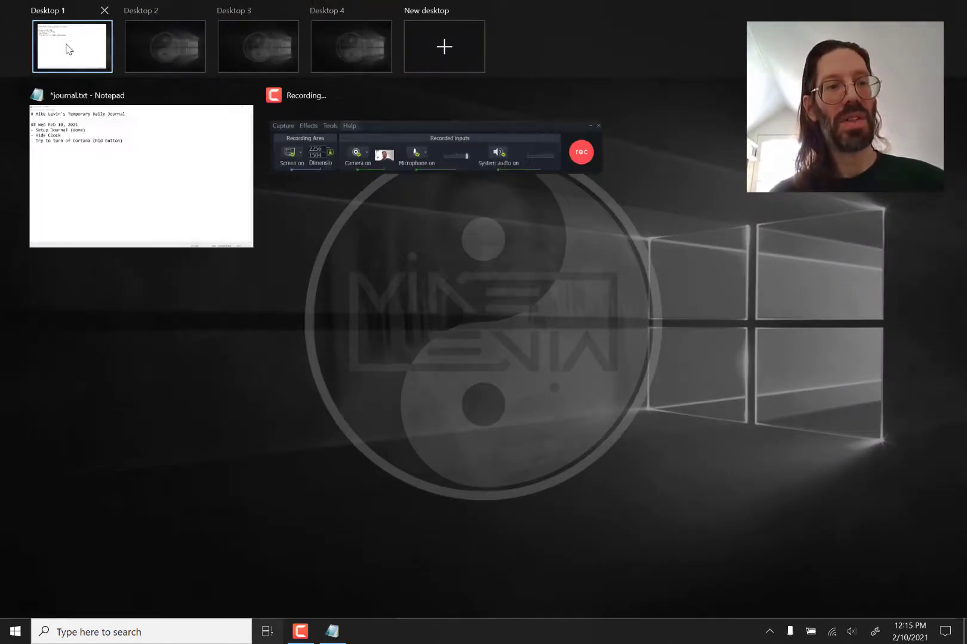
pyautogui.click(66, 44)
pyautogui.press('ctrl+super+Right')
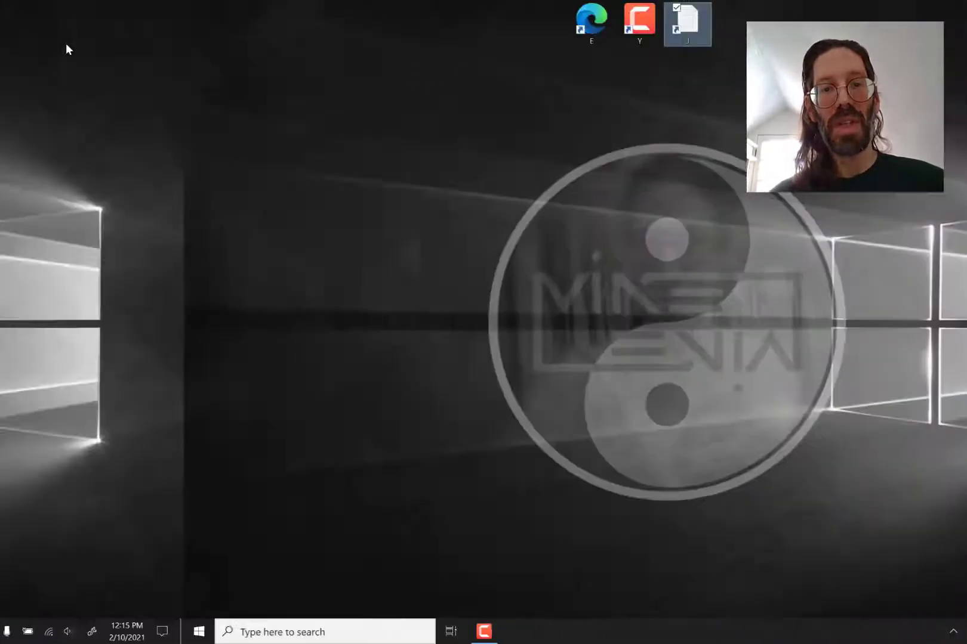
pyautogui.press('ctrl+super+Left')
pyautogui.press('ctrl+super+Right')
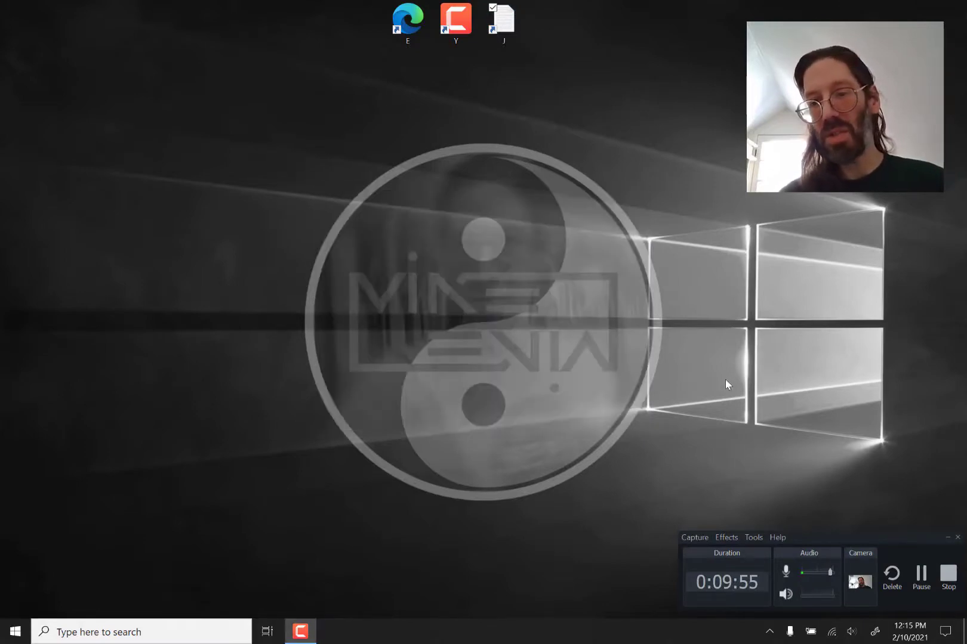
# - Minimize the screen recorder and bring the Notepad journal back to the front
pyautogui.click(948, 538)
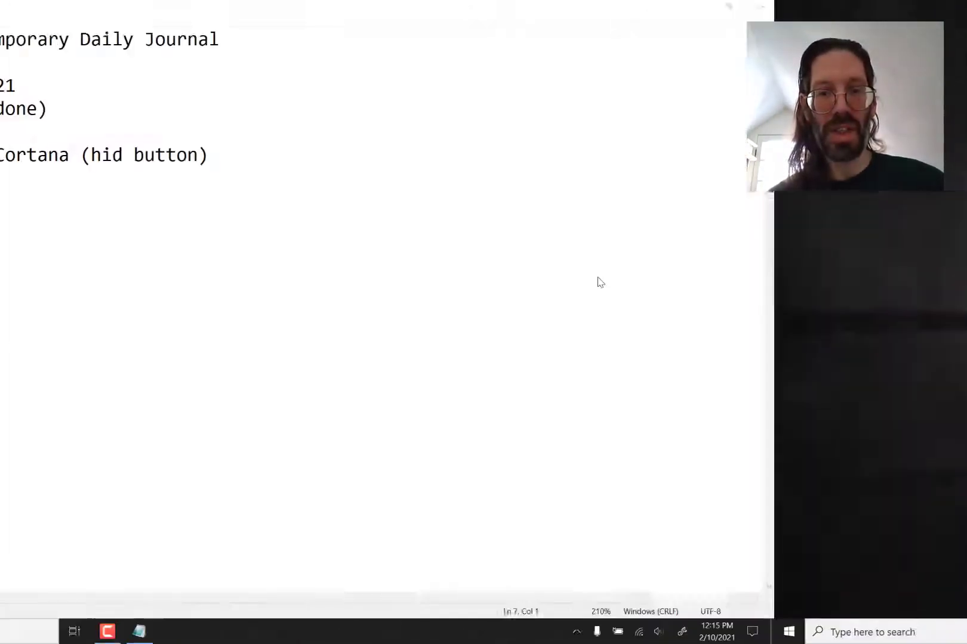
pyautogui.hotkey('alt', 'Tab')
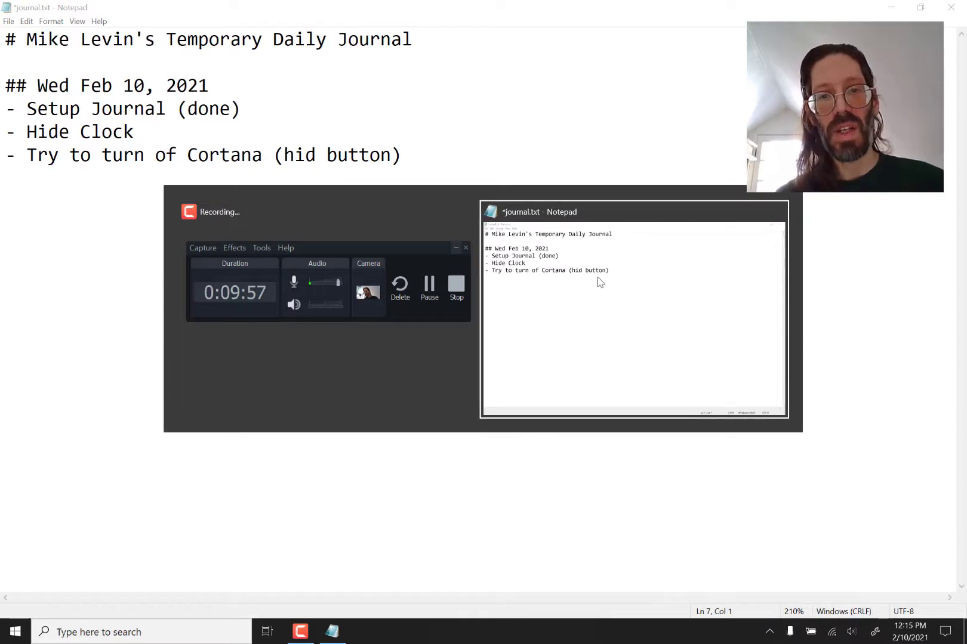
pyautogui.hotkey('alt', 'Tab')
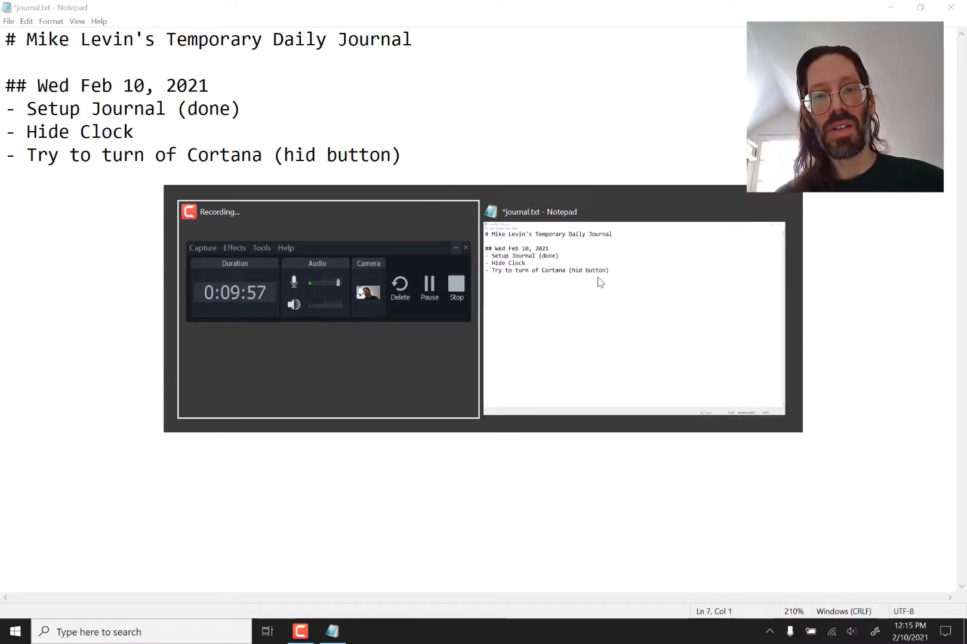
pyautogui.hotkey('alt', 'Tab')
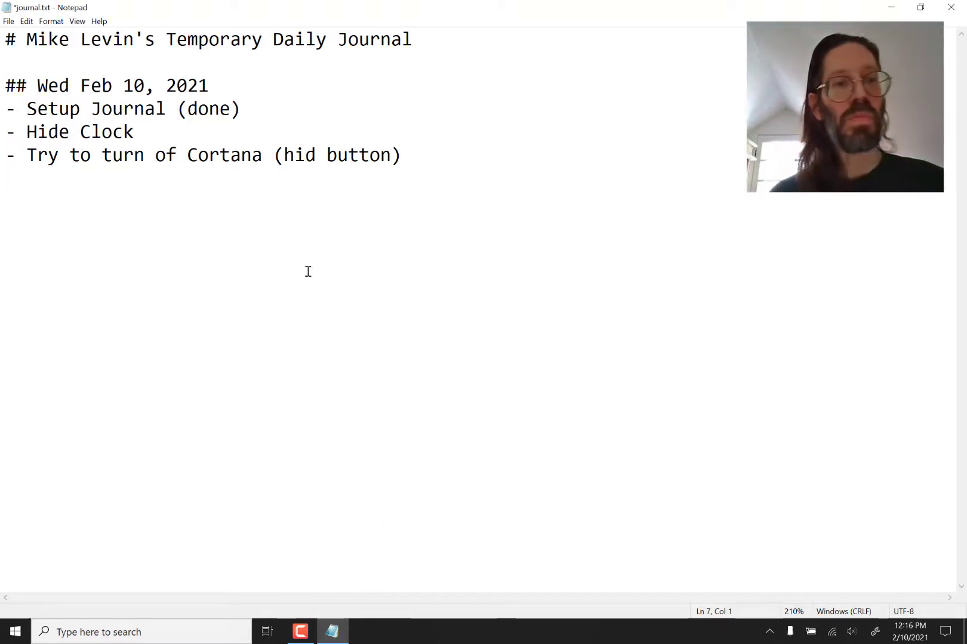
# - Add '- Change 3 finger trakpad swoosh to switch virtual desktops' to the list, then move to another desktop
pyautogui.press('Up')
pyautogui.write('- Change 3 finger trakpad swoos')
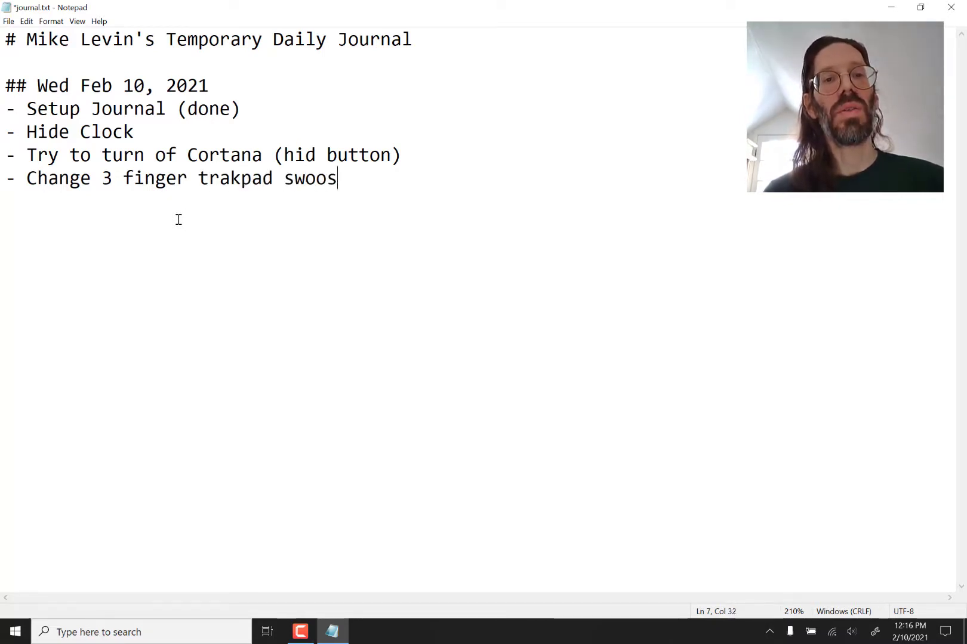
pyautogui.write('h to switch virtual desktops')
pyautogui.press('Return')
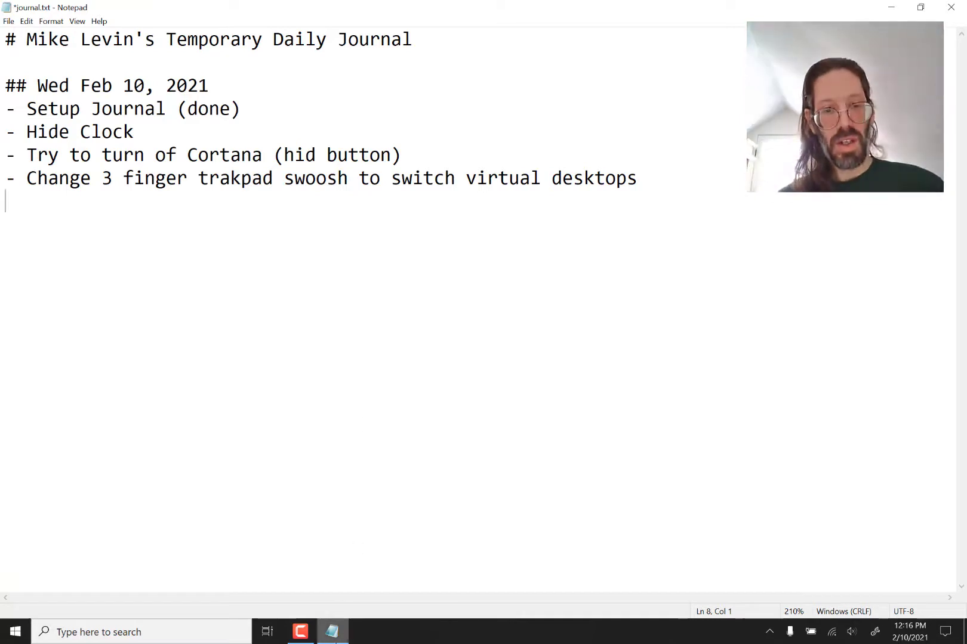
pyautogui.press('ctrl+super+Right')
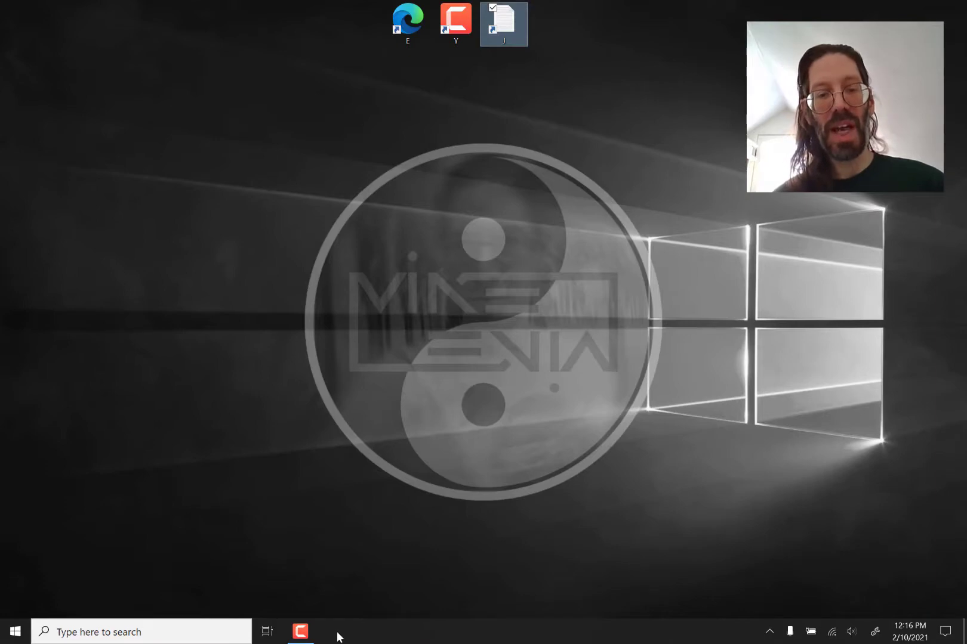
# - Use Ctrl+Win+Left to return to the virtual desktop showing the unsaved Notepad journal
pyautogui.press('ctrl+super+Left')
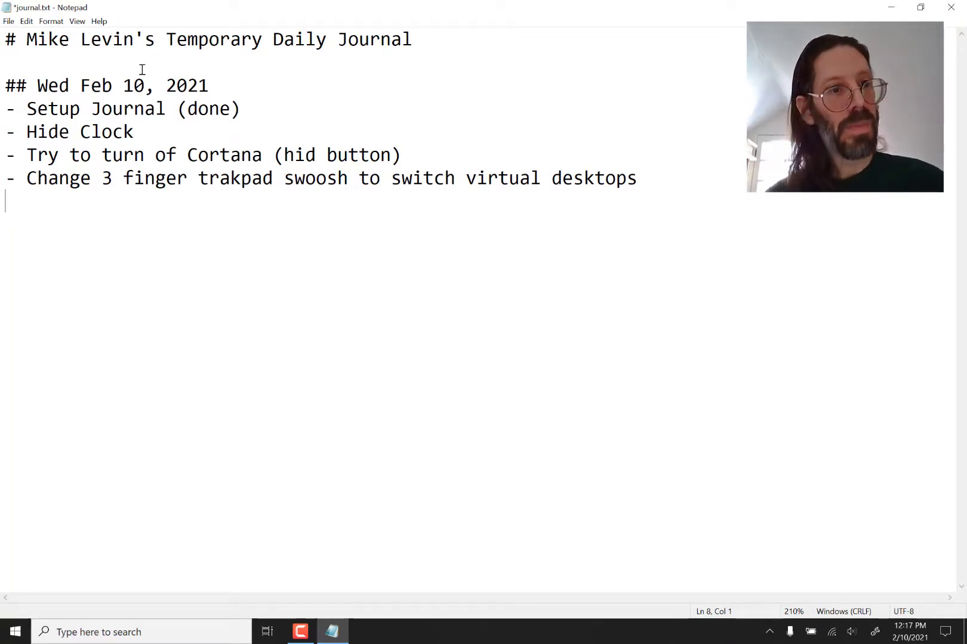
# - Save journal.txt from the File menu, then close the Notepad window
pyautogui.click(9, 21)
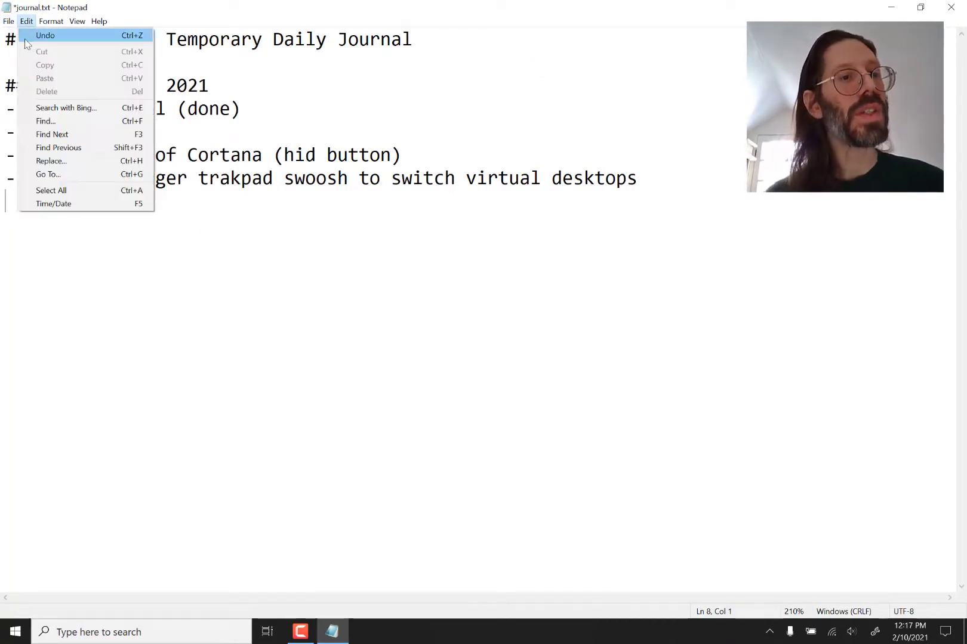
pyautogui.click(27, 21)
pyautogui.click(9, 21)
pyautogui.click(27, 73)
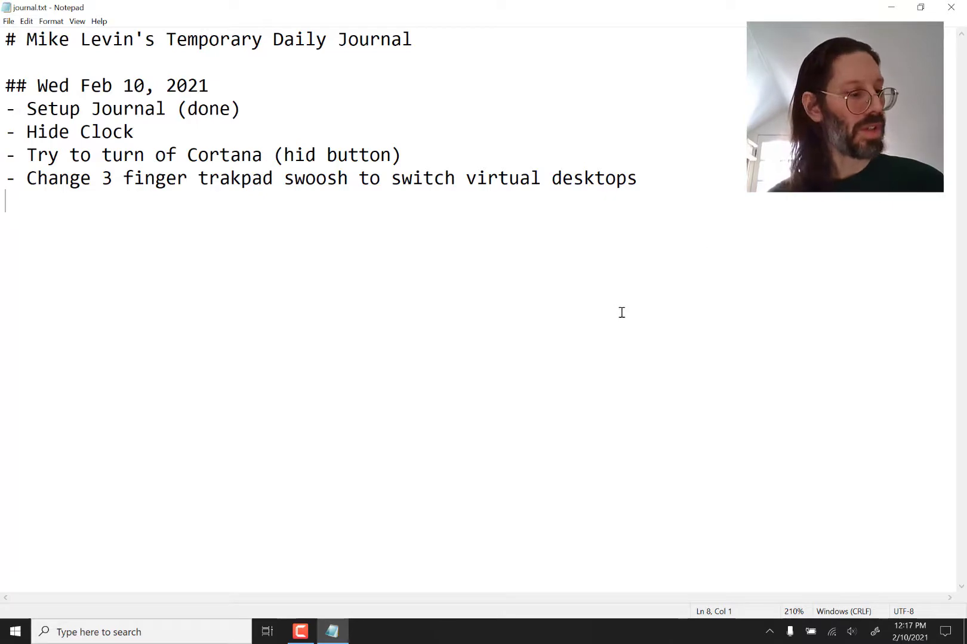
pyautogui.click(952, 17)
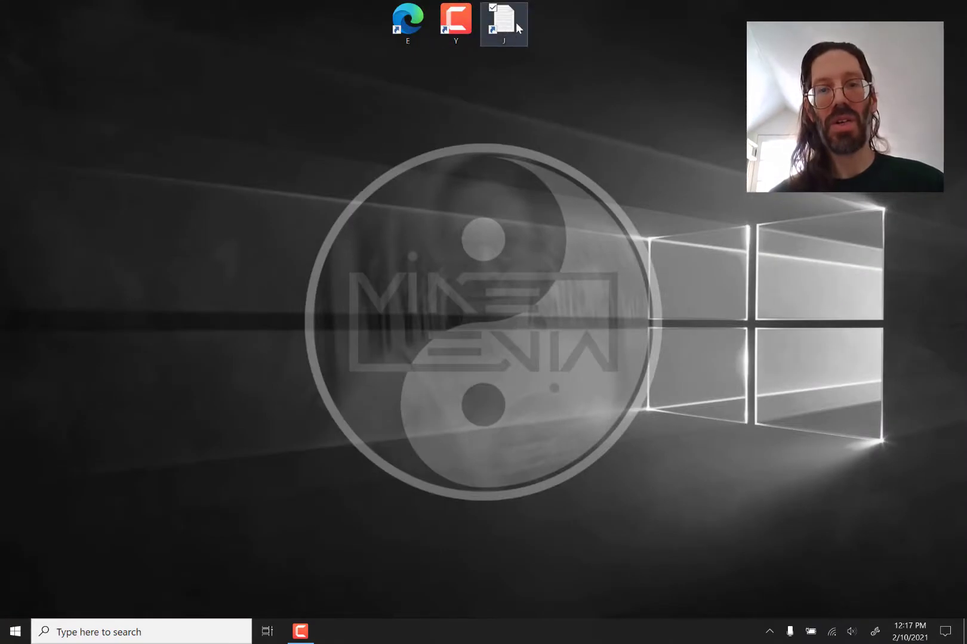
# - Move the J journal shortcut to the front of the desktop icon row
pyautogui.moveTo(516, 22); pyautogui.dragTo(365, 27)
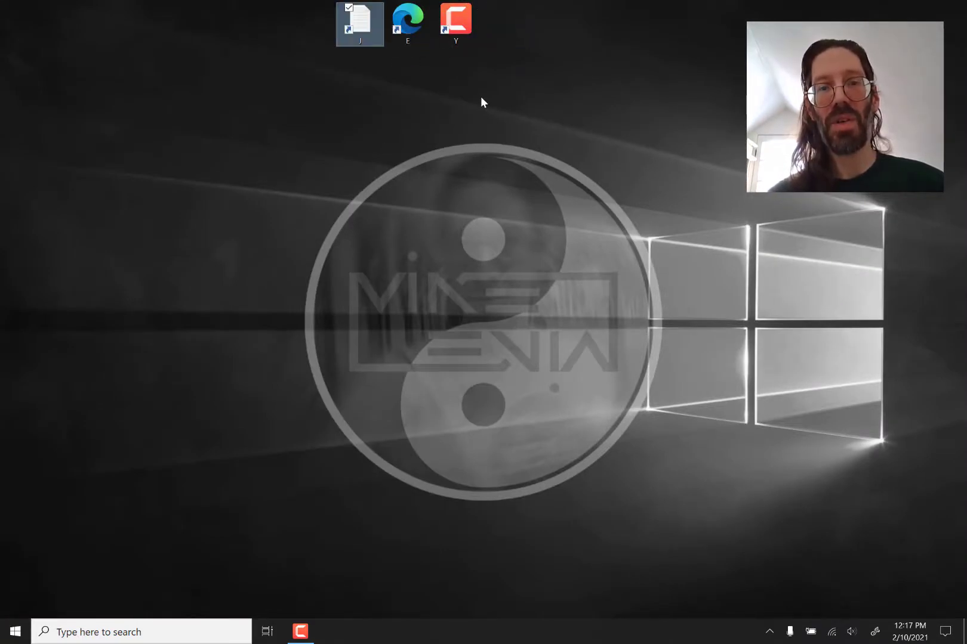
pyautogui.moveTo(491, 72); pyautogui.dragTo(338, 5)
pyautogui.moveTo(405, 21); pyautogui.dragTo(448, 36)
pyautogui.click(432, 99)
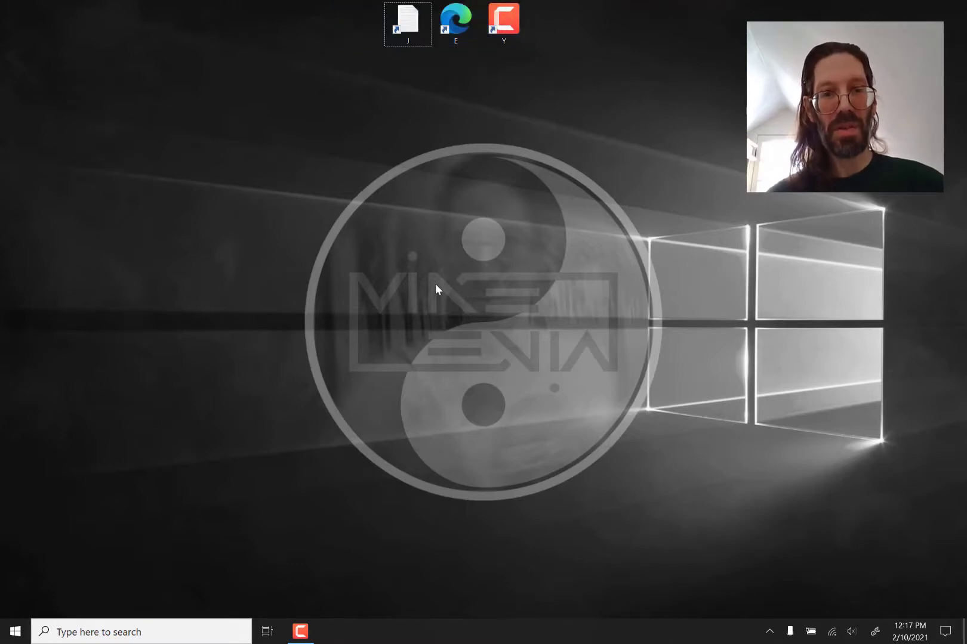
pyautogui.press('super+Tab')
pyautogui.press('Escape')
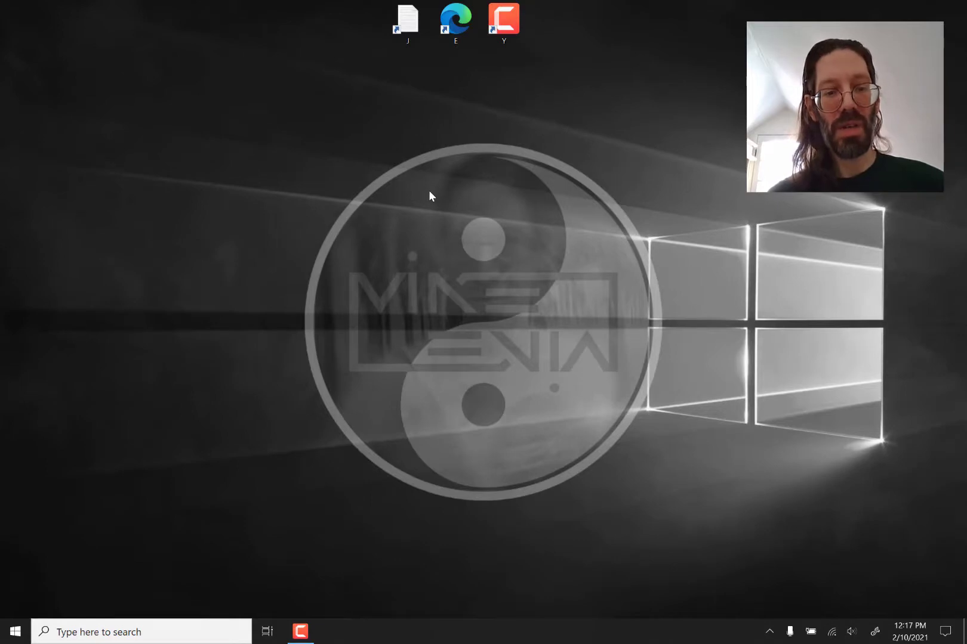
# - Reopen journal.txt maximized, close it again, and launch Microsoft Edge from the desktop
pyautogui.doubleClick(417, 21)
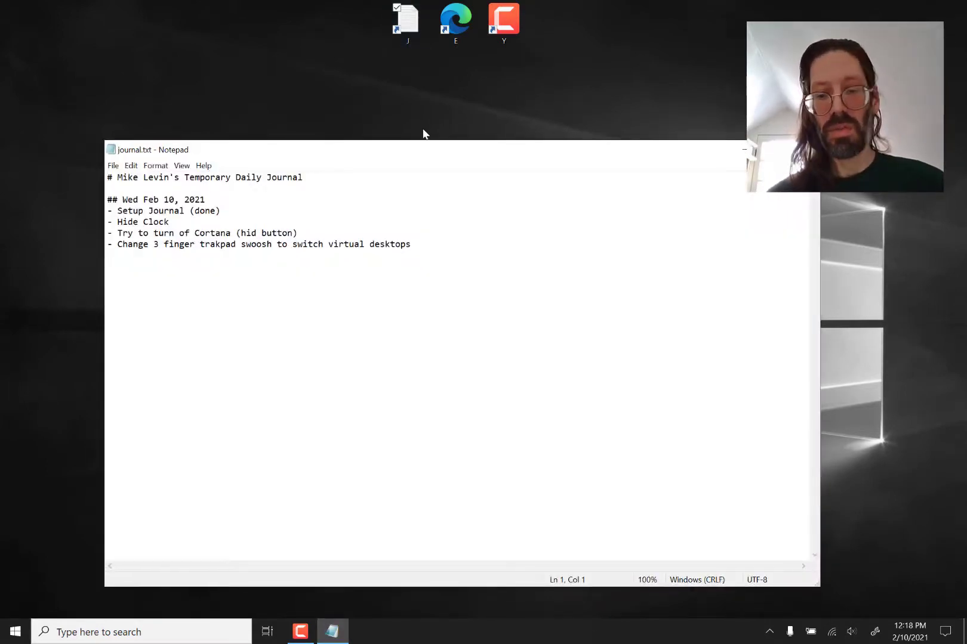
pyautogui.press('super+Up')
pyautogui.hotkey('alt', 'F4')
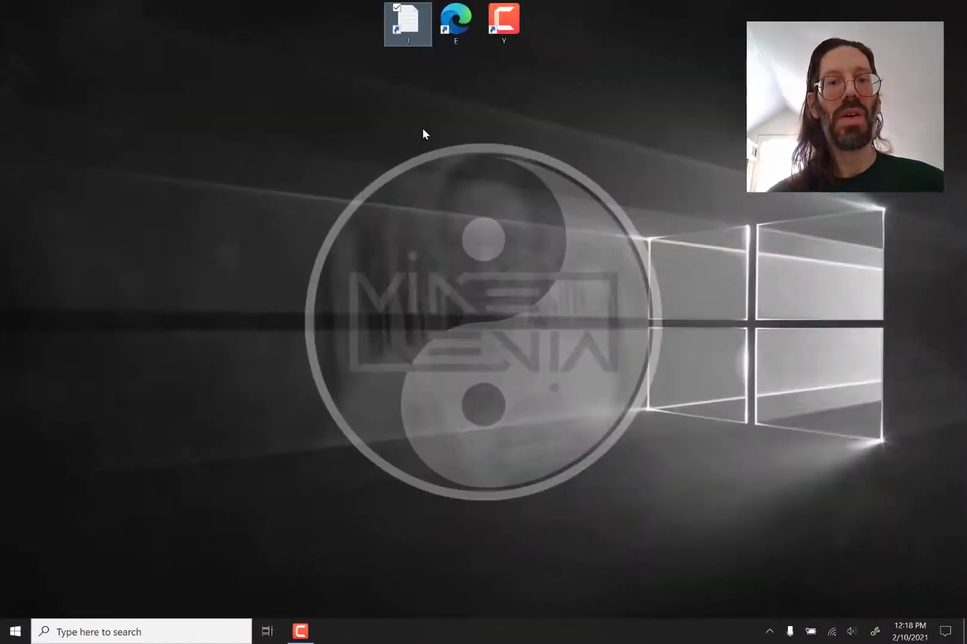
pyautogui.doubleClick(456, 35)
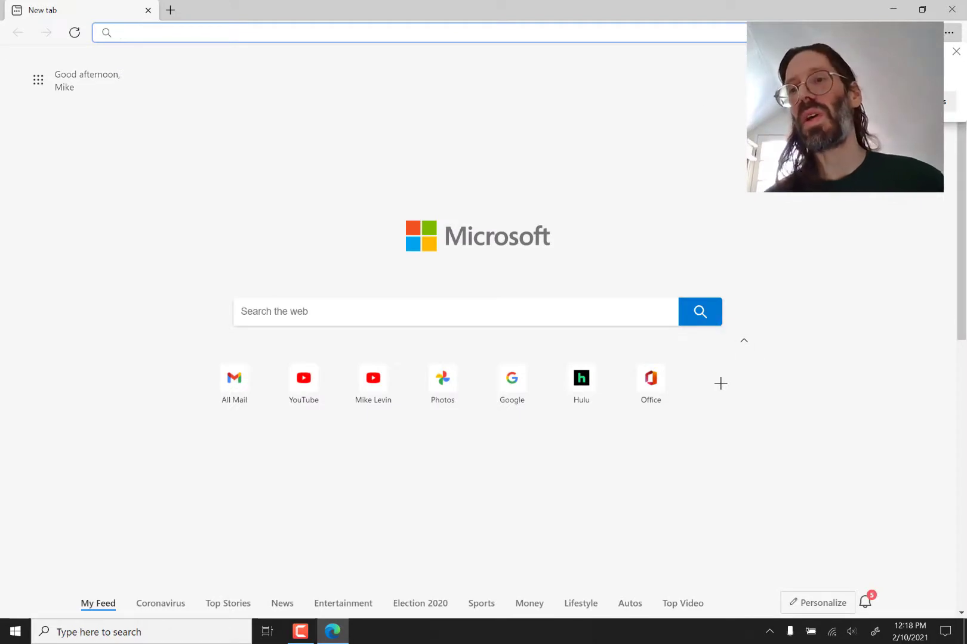
# - Dismiss Edge's new-tab popup and flip between virtual desktops, ending on the Notepad journal
pyautogui.click(956, 51)
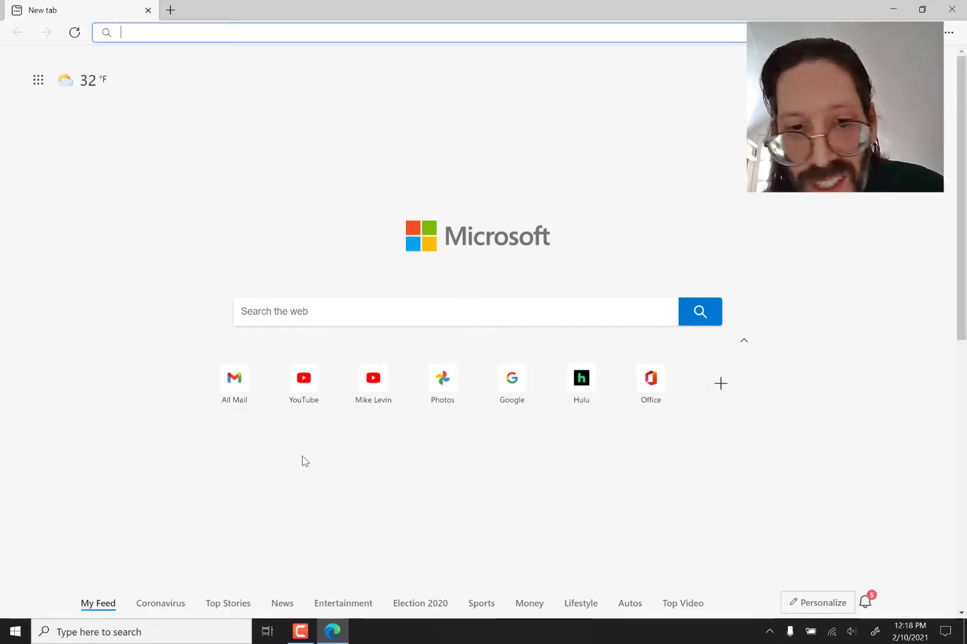
pyautogui.press('ctrl+super+Left')
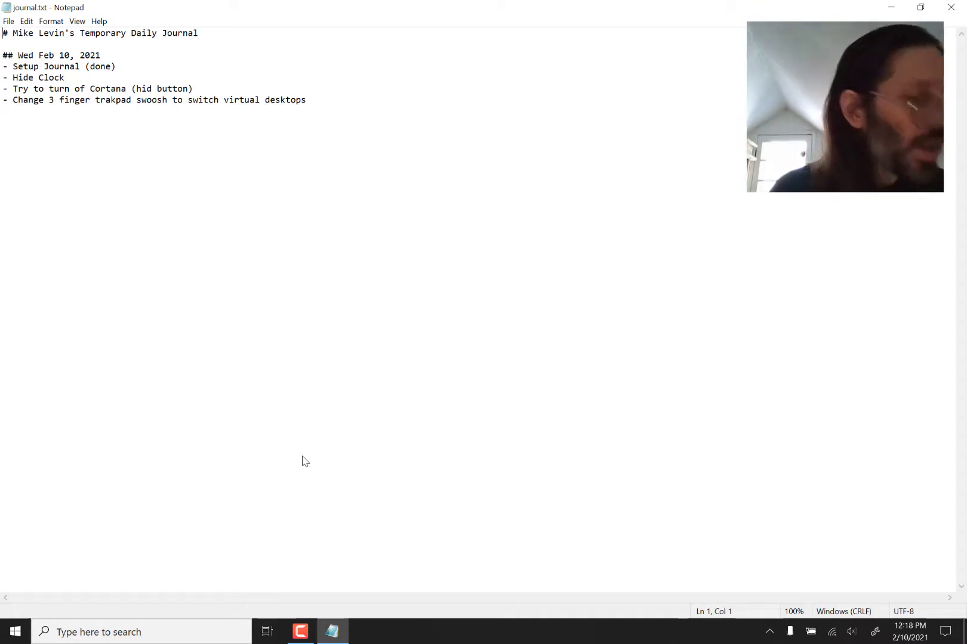
pyautogui.press('ctrl+super+Right')
pyautogui.press('ctrl+super+Left')
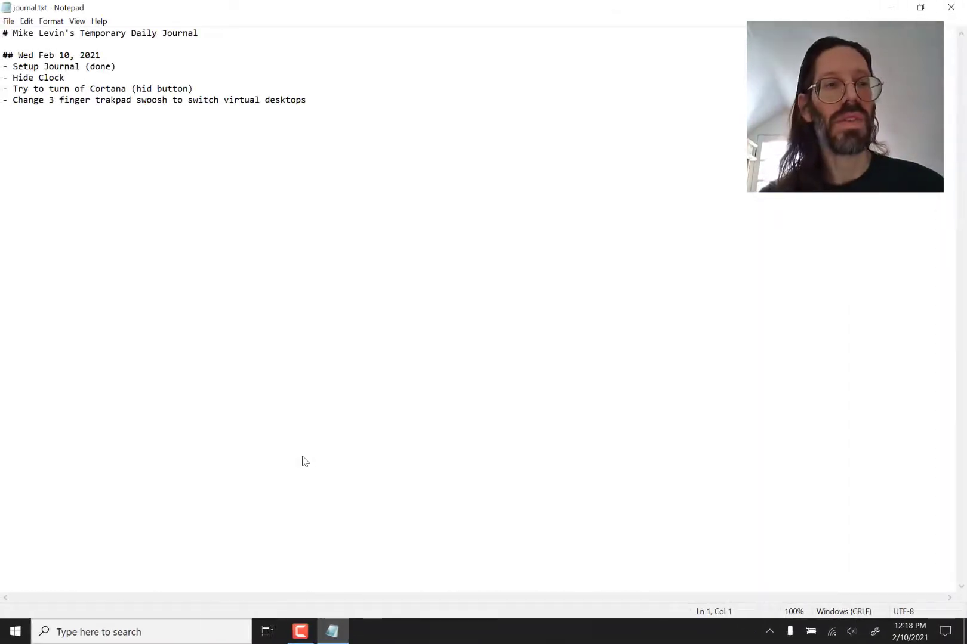
pyautogui.press('ctrl+super+Right')
pyautogui.press('ctrl+super+Left')
pyautogui.press('ctrl+super+Right')
pyautogui.press('ctrl+super+Left')
pyautogui.press('ctrl+super+Right')
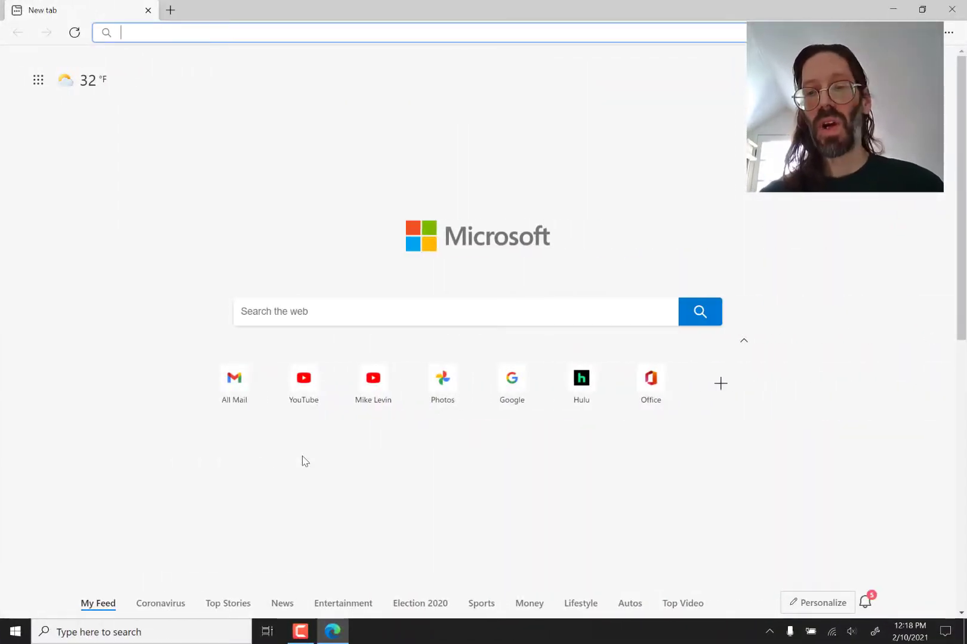
pyautogui.press('ctrl+super+Left')
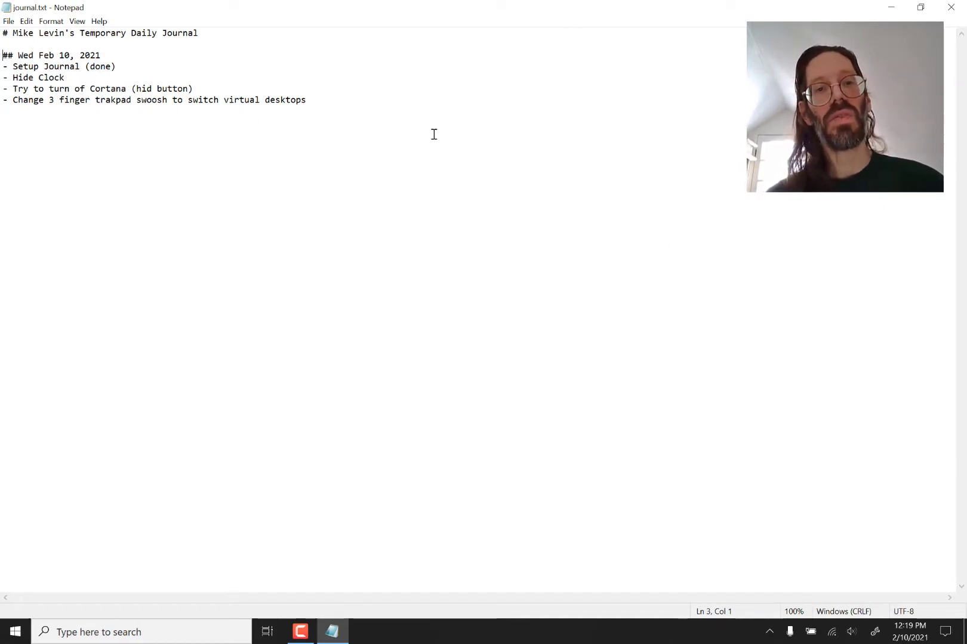
# - Add the heading 'Important concepts about daily journal:' below the to-do list
pyautogui.scroll(8, 434, 134)
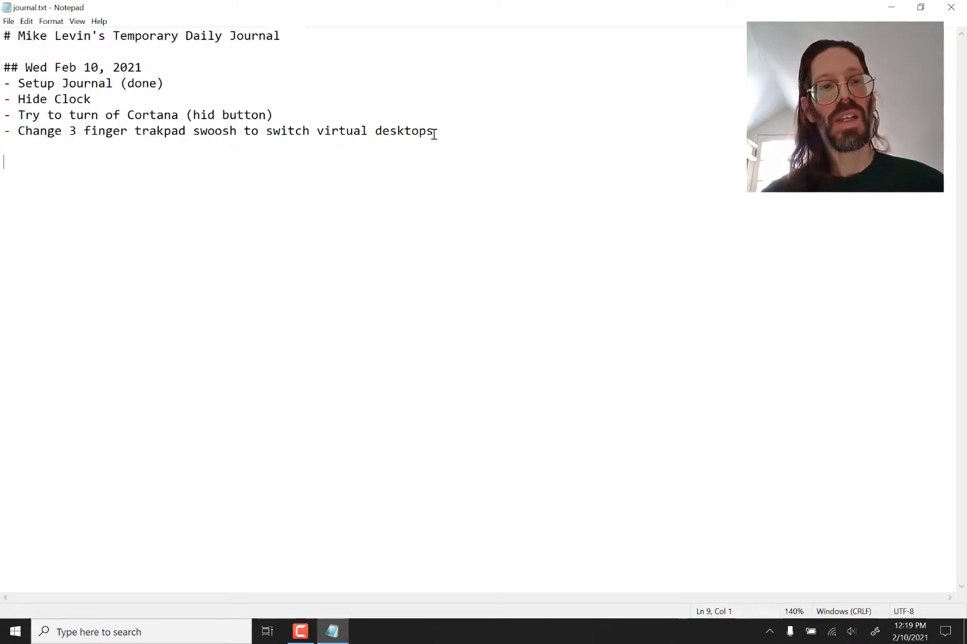
pyautogui.scroll(2, 434, 134)
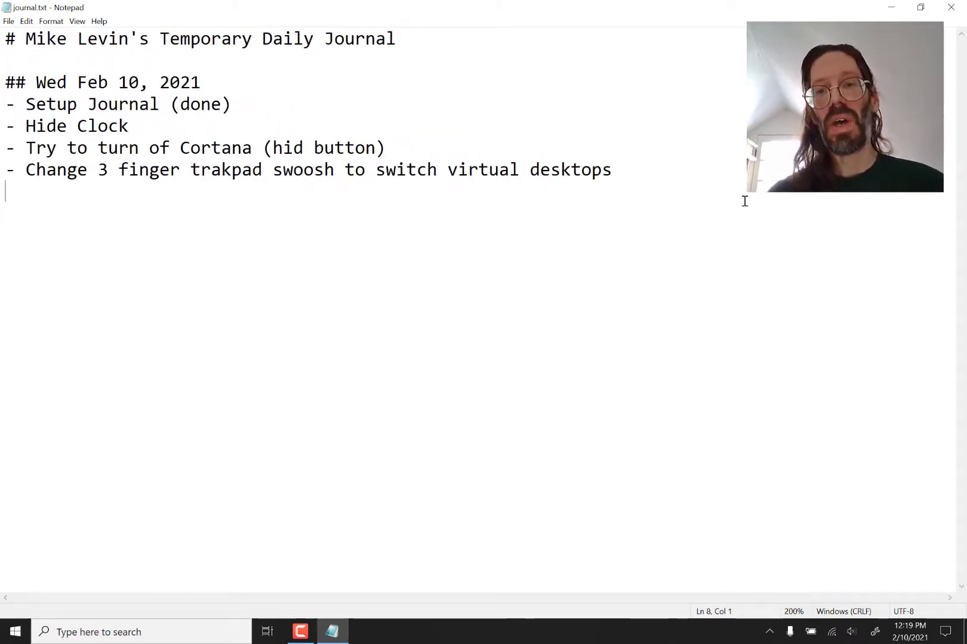
pyautogui.press('Return')
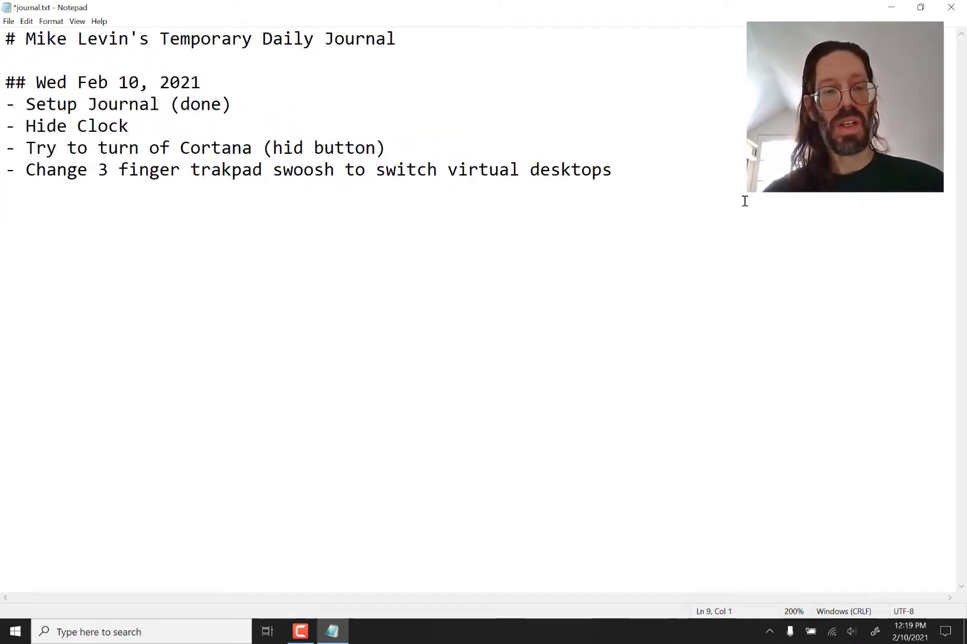
pyautogui.write('Importa')
pyautogui.press('BackSpace')
pyautogui.write('ant concepts ')
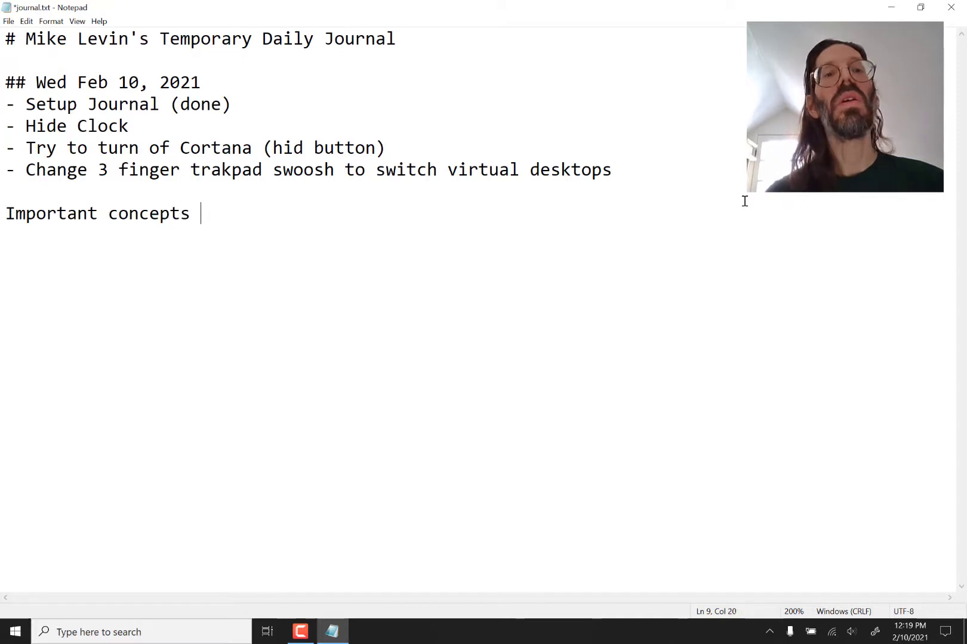
pyautogui.write('about daily journal')
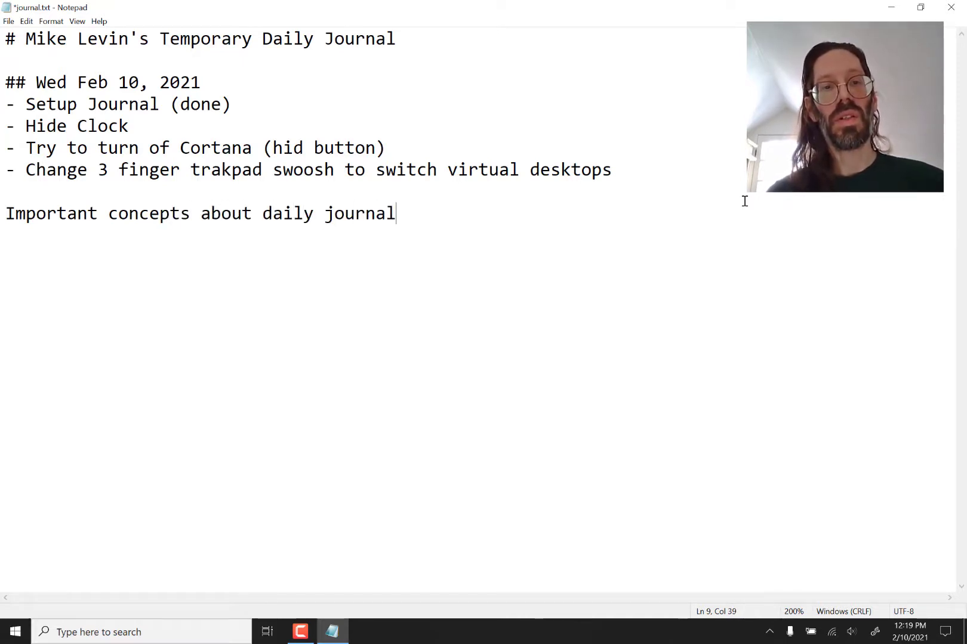
pyautogui.press('Return')
pyautogui.press('BackSpace')
pyautogui.write(':')
# - Add concept '1. It will be a git repo, probably a private one on Github'
pyautogui.press('Return')
pyautogui.write('1. ')
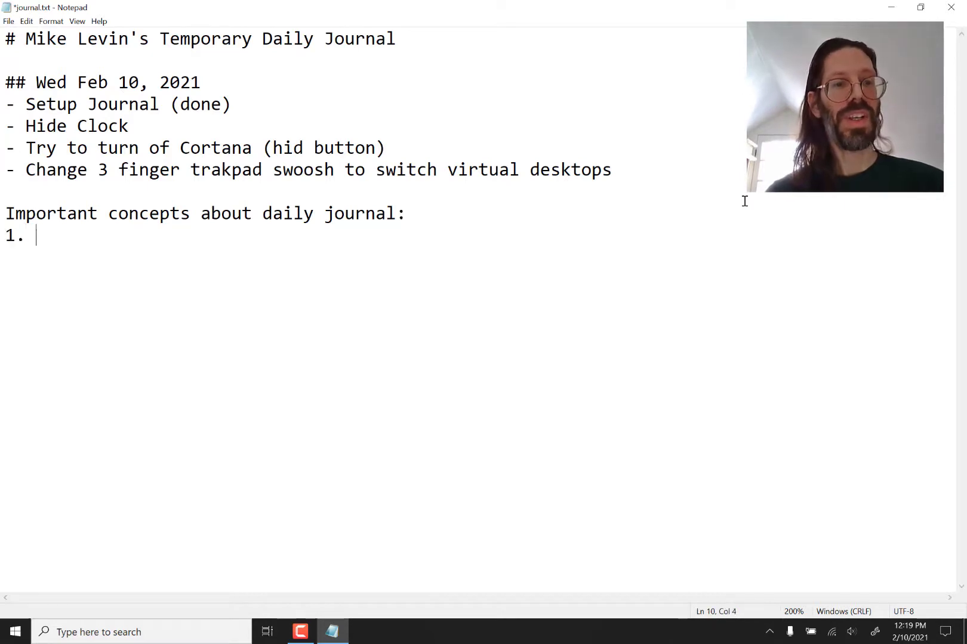
pyautogui.write('It will be a')
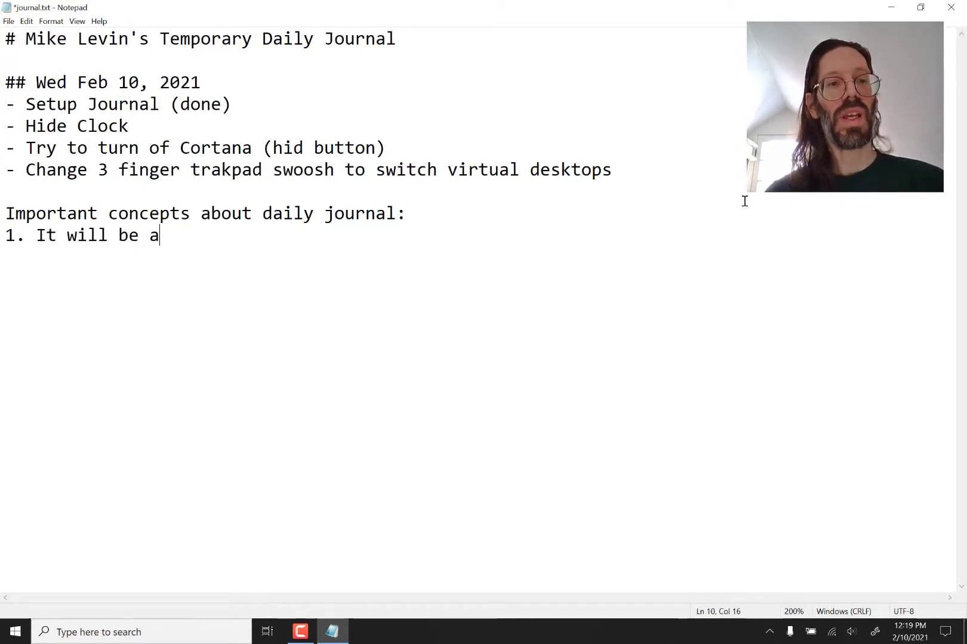
pyautogui.write(' git repo')
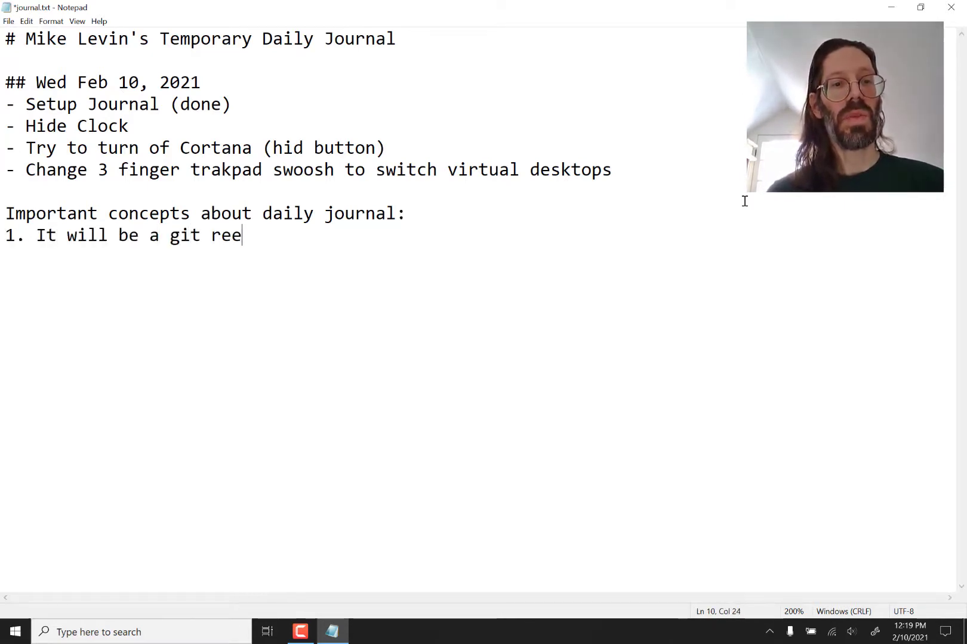
pyautogui.write(', prob')
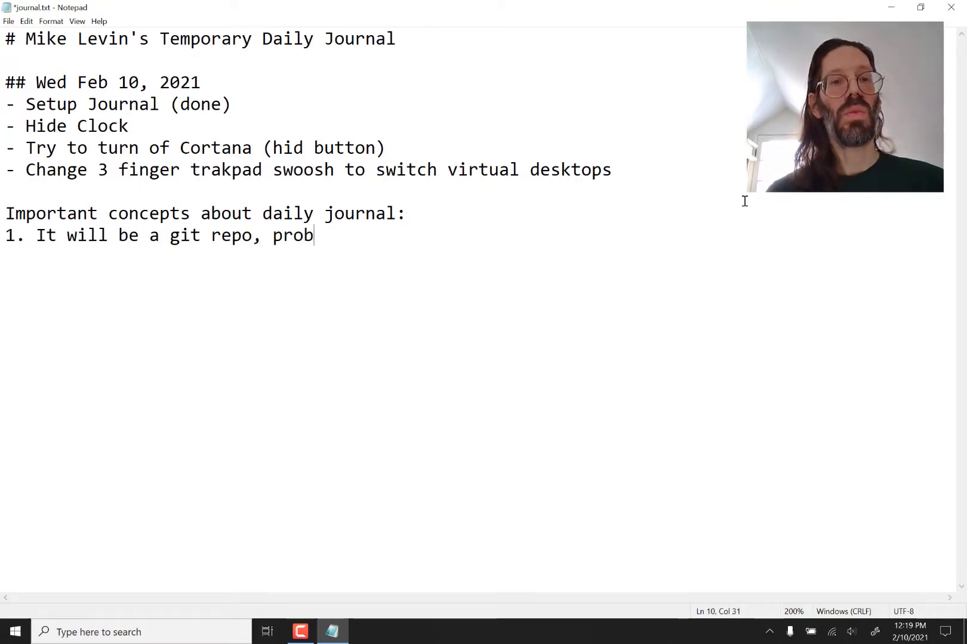
pyautogui.write('ably a private one on ')
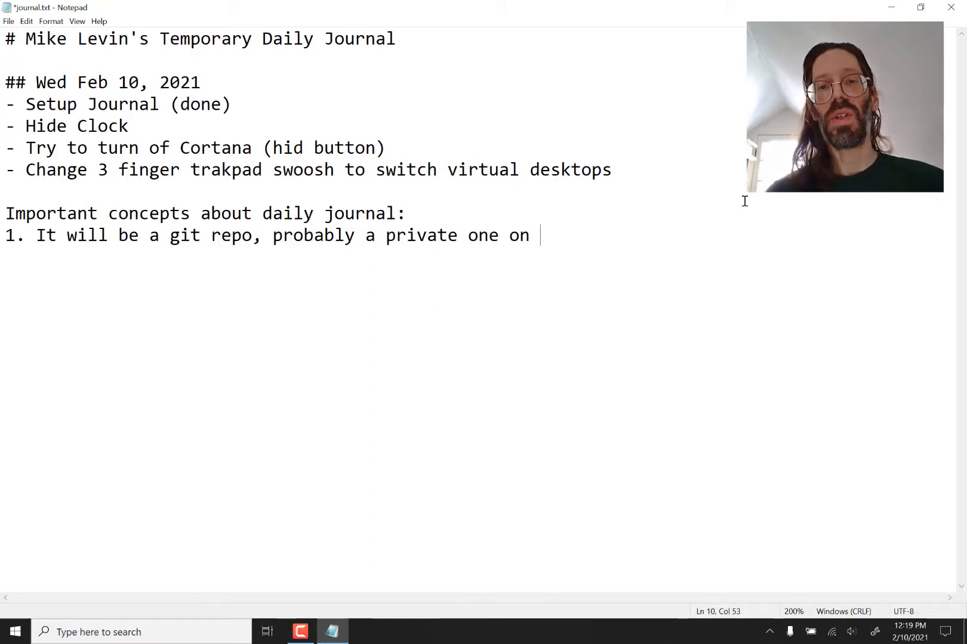
pyautogui.write('github')
pyautogui.press('BackSpace')
pyautogui.press('BackSpace')
pyautogui.press('BackSpace')
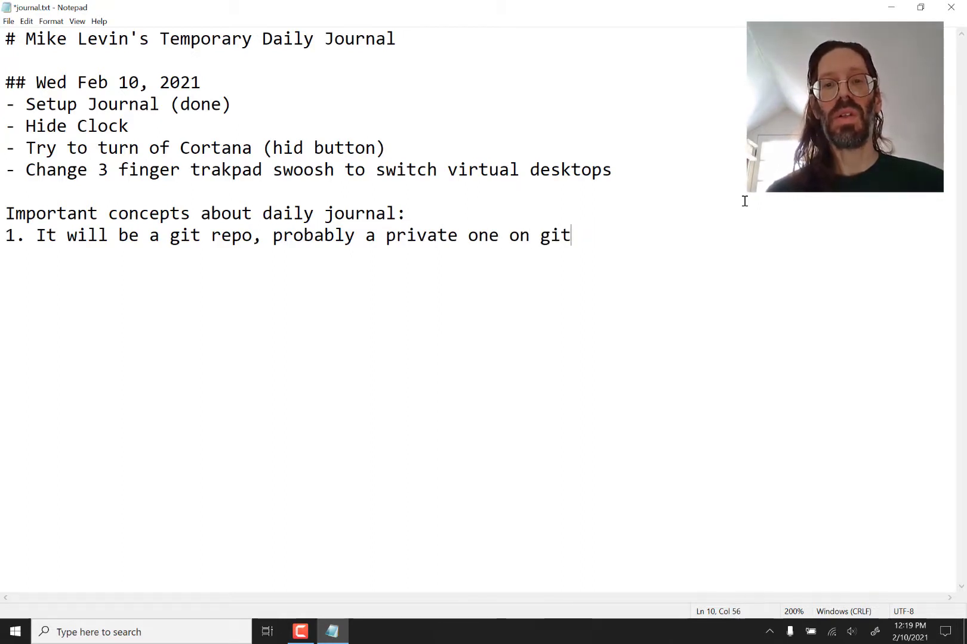
pyautogui.press('BackSpace')
pyautogui.press('BackSpace')
pyautogui.press('BackSpace')
pyautogui.write('Github')
# - Add sub-bullets 'It will be with you your entire life' and 'You can keep your journal on multiple machines'
pyautogui.press('Return')
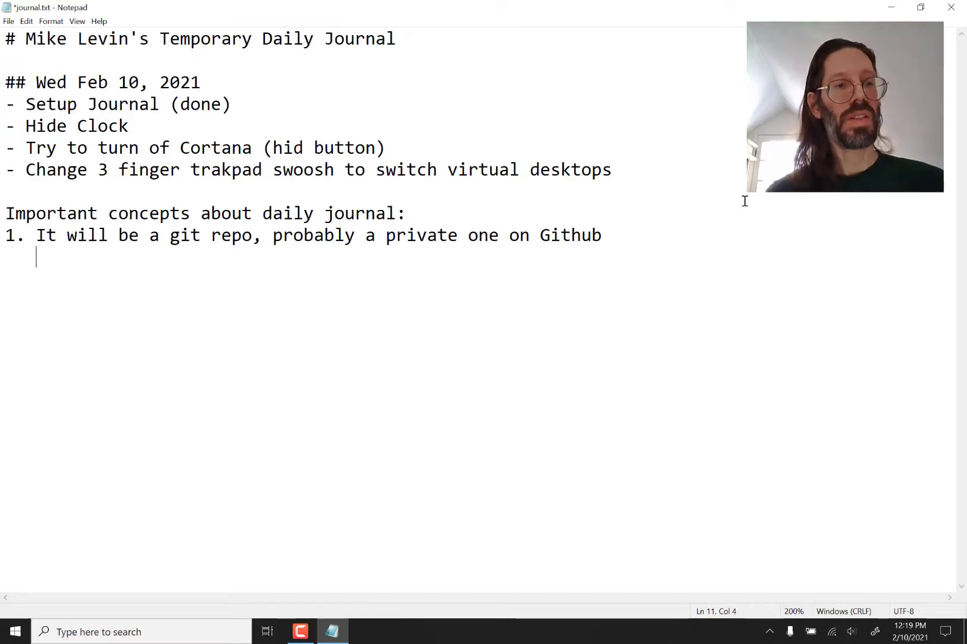
pyautogui.write('- It will')
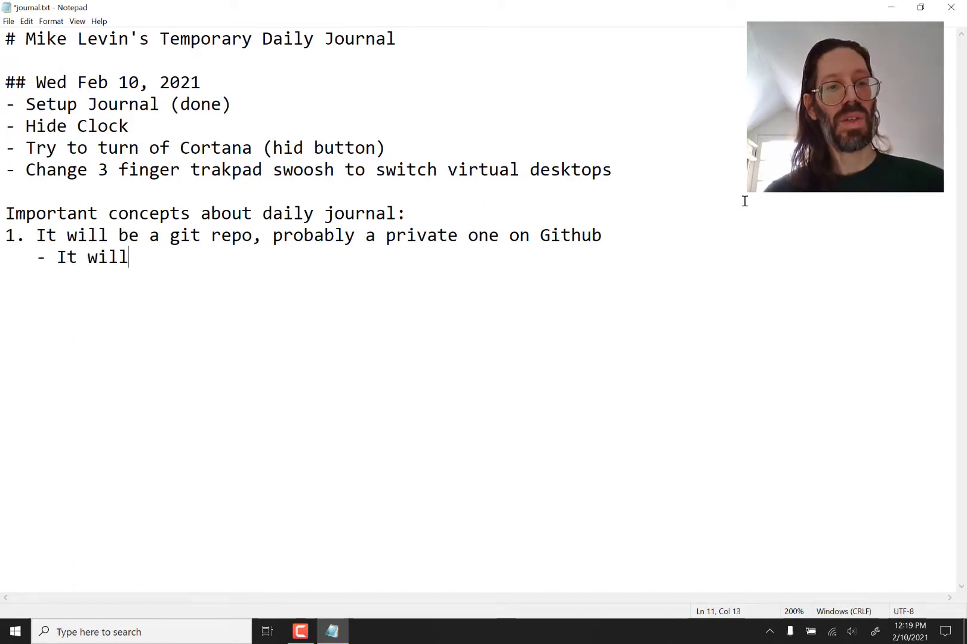
pyautogui.write(' be with you y')
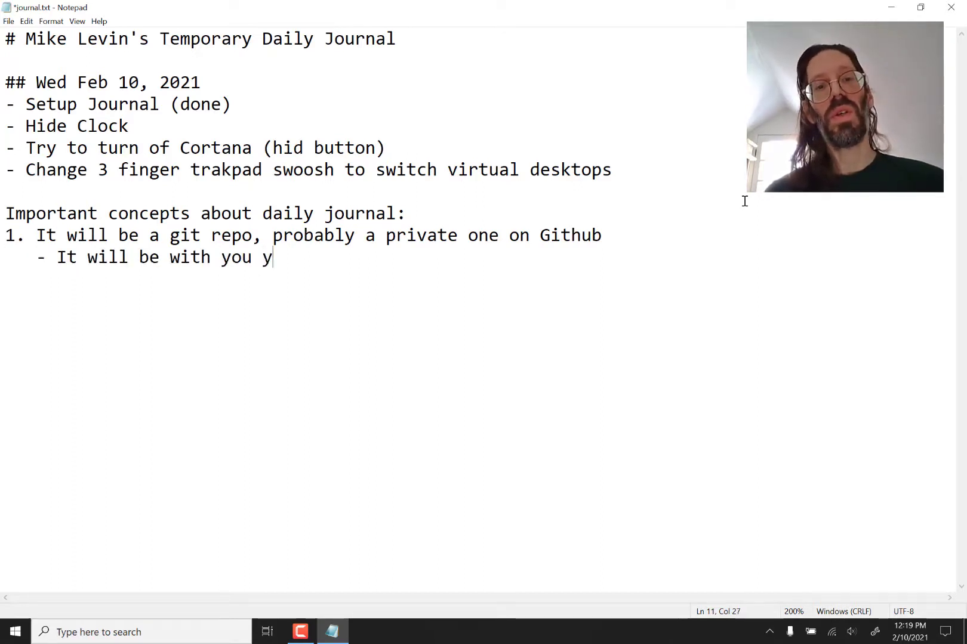
pyautogui.write('our entire life')
pyautogui.press('Return')
pyautogui.write('- You can keep your journal on multip')
pyautogui.press('BackSpace')
pyautogui.write('tiple machines')
pyautogui.press('Return')
pyautogui.press('BackSpace')
pyautogui.press('BackSpace')
pyautogui.write('s')
# - Add concept '2. It's always loaded.' with sub-bullet 'It's always full-screen on your 1st Virtual Desktop'
pyautogui.press('Return')
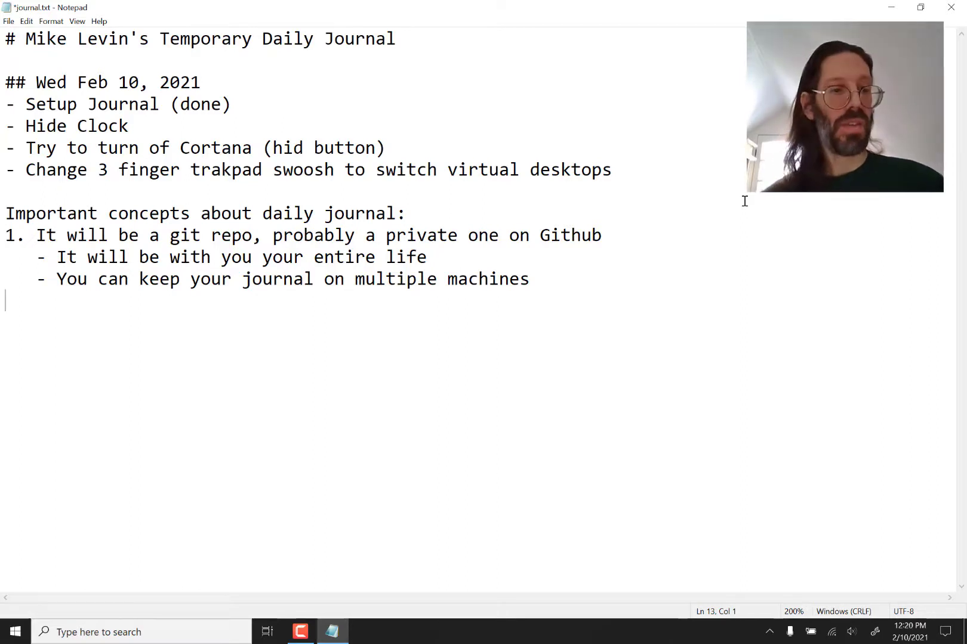
pyautogui.write('2.')
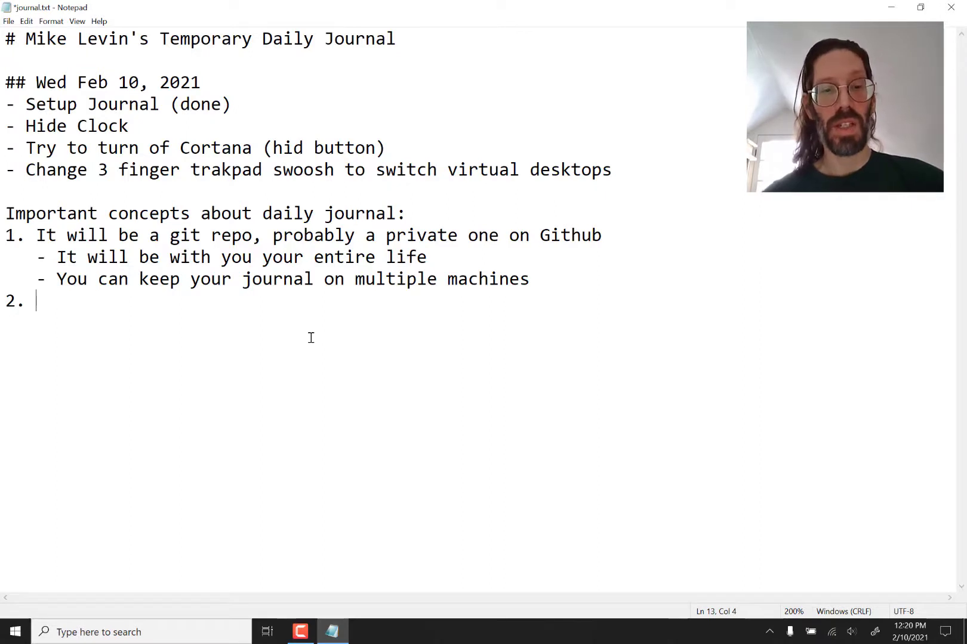
pyautogui.write("It's always")
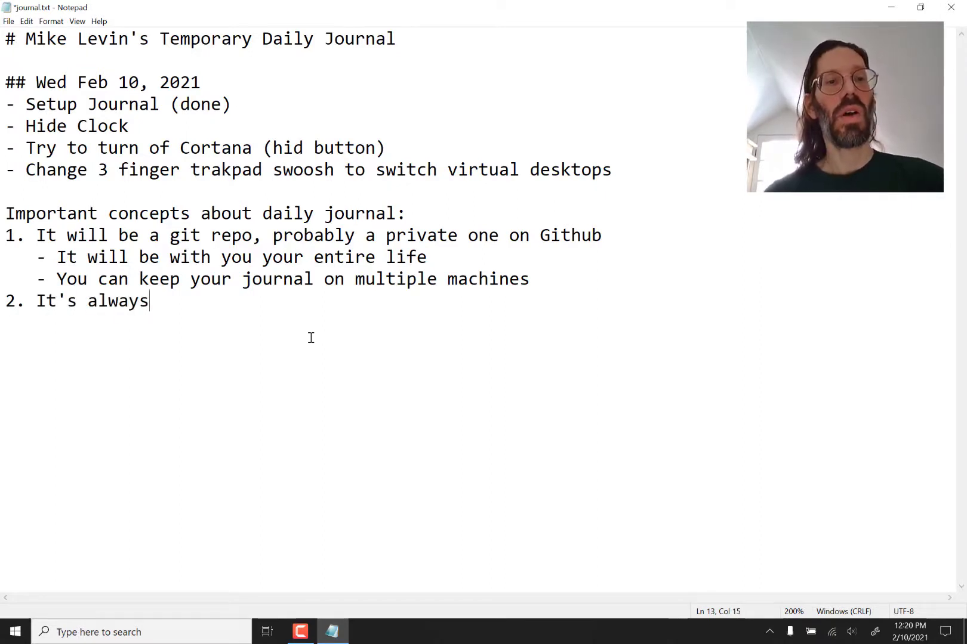
pyautogui.write(' loaded.')
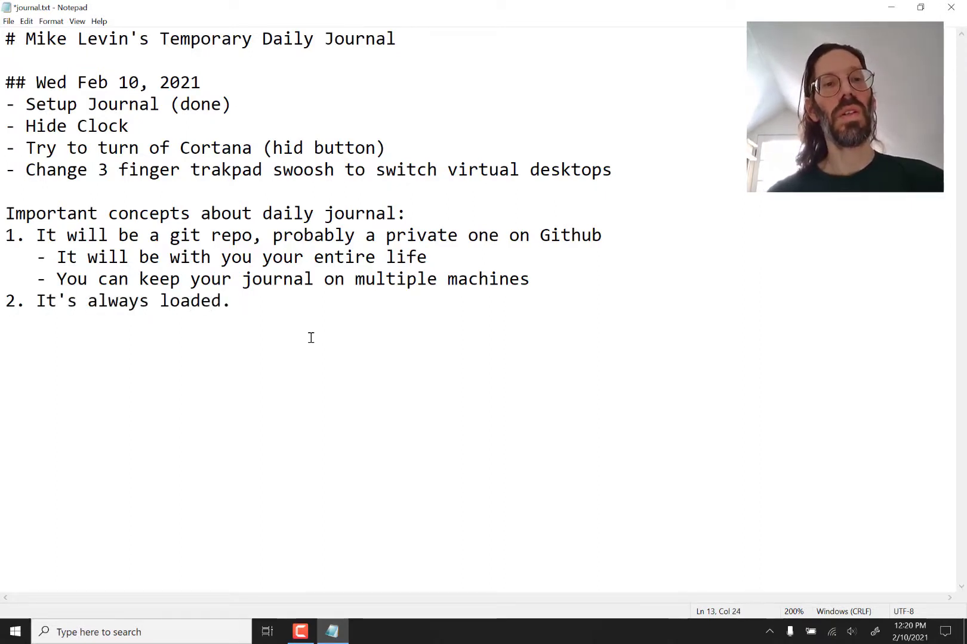
pyautogui.press('Return')
pyautogui.write('- It')
pyautogui.write("'s always ")
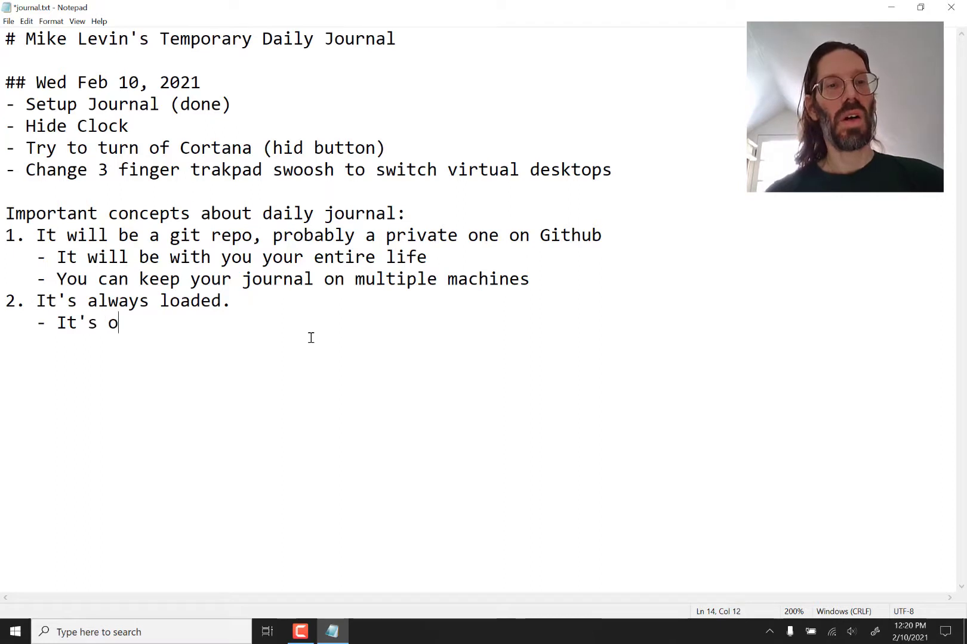
pyautogui.write('full-sc')
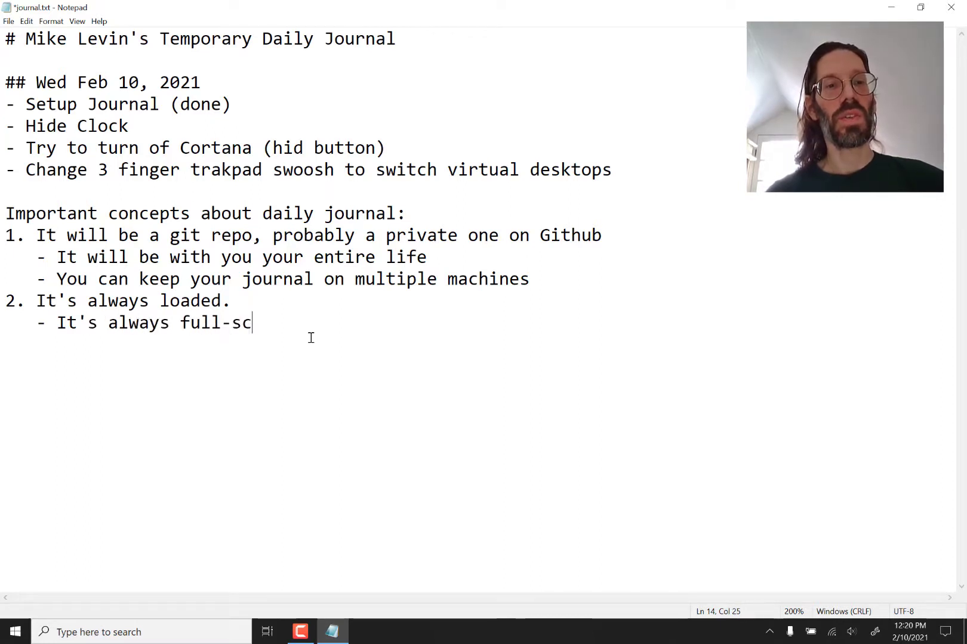
pyautogui.write('reen')
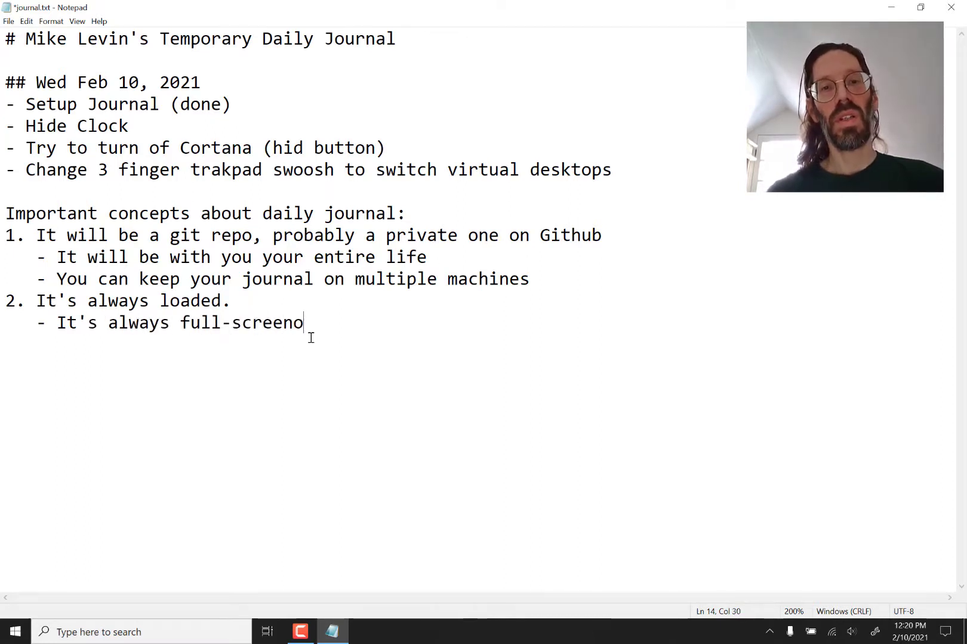
pyautogui.write(' on your 1st Virtual Desktop')
# - Add the sub-bullet 'It's in a fixed position and you always know where to find it'
pyautogui.press('ctrl+super+Right')
pyautogui.press('ctrl+super+Left')
pyautogui.press('ctrl+super+Right')
pyautogui.press('ctrl+super+Left')
pyautogui.press('Return')
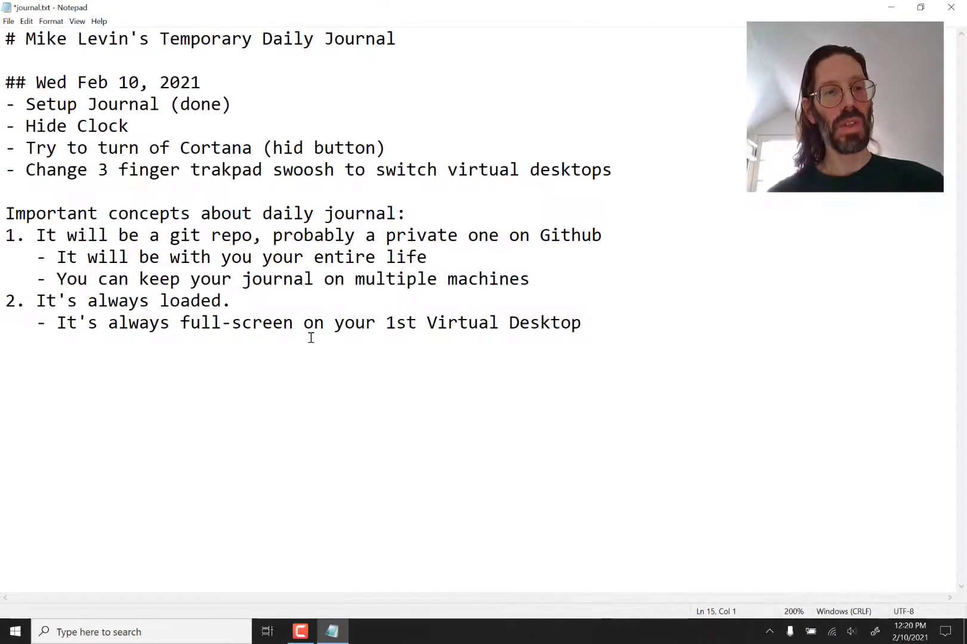
pyautogui.write("- It's in a fix")
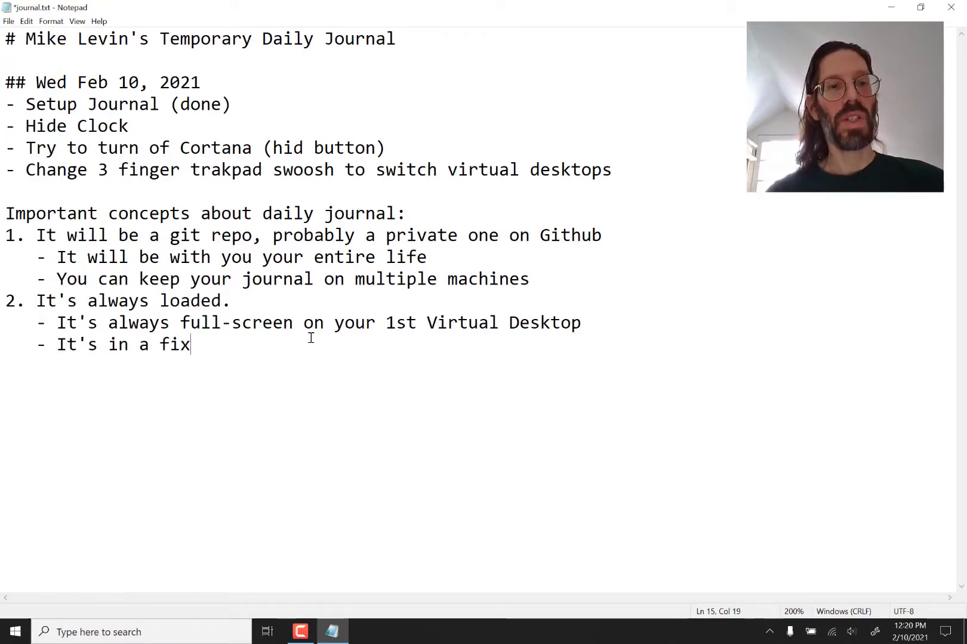
pyautogui.write('ed position ')
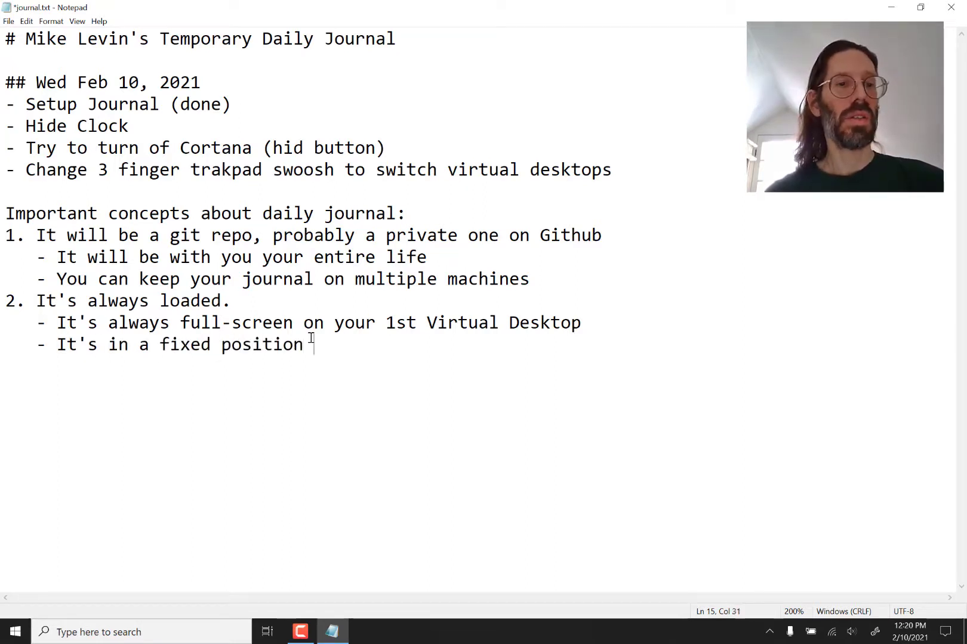
pyautogui.write('and you always kno')
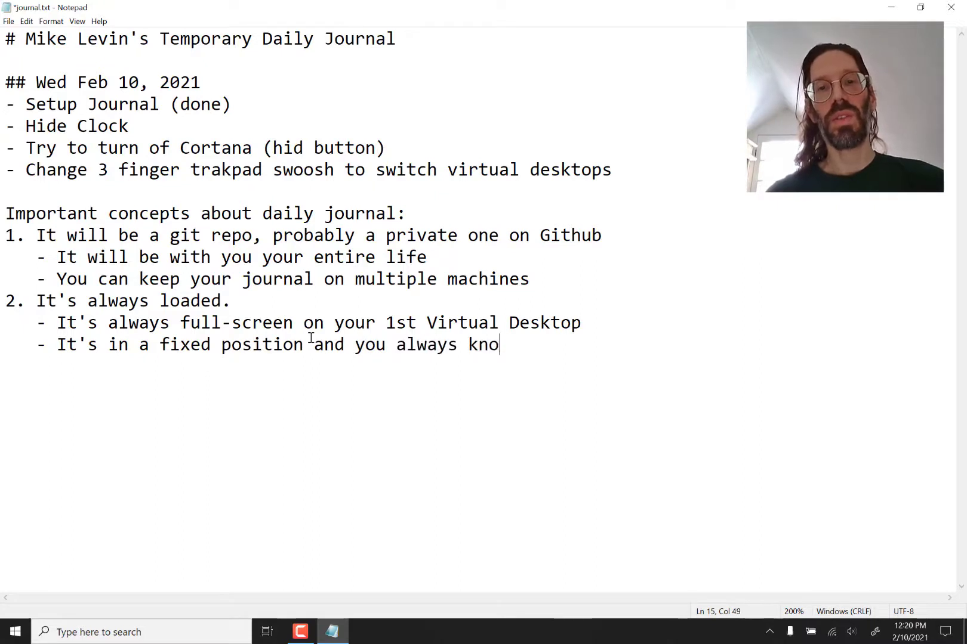
pyautogui.write('w where to find it')
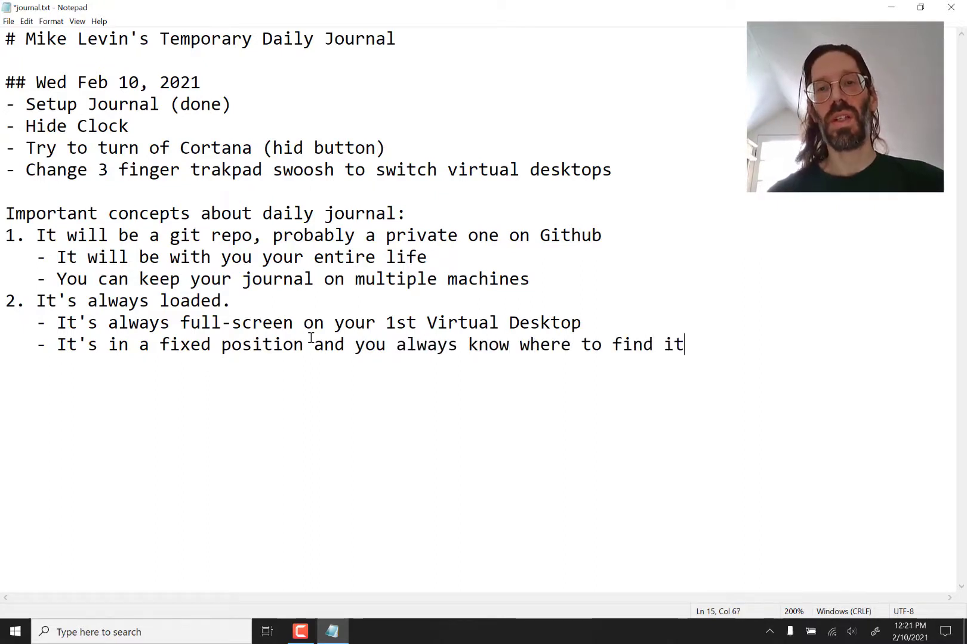
# - Add the sub-bullet 'It's your way of maintaining human statefulness'
pyautogui.press('Return')
pyautogui.write("- It's")
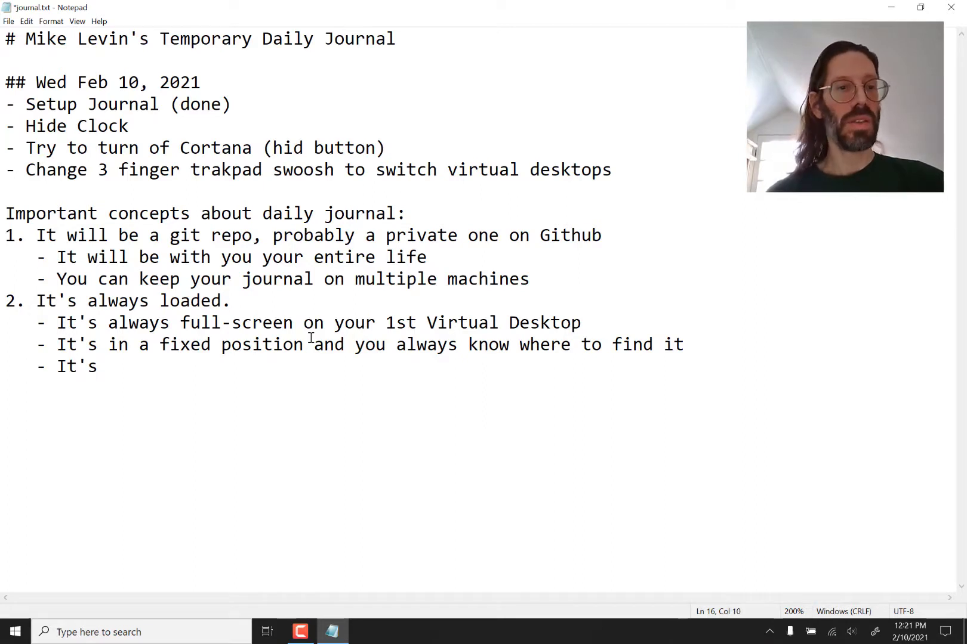
pyautogui.write(' your way of maint')
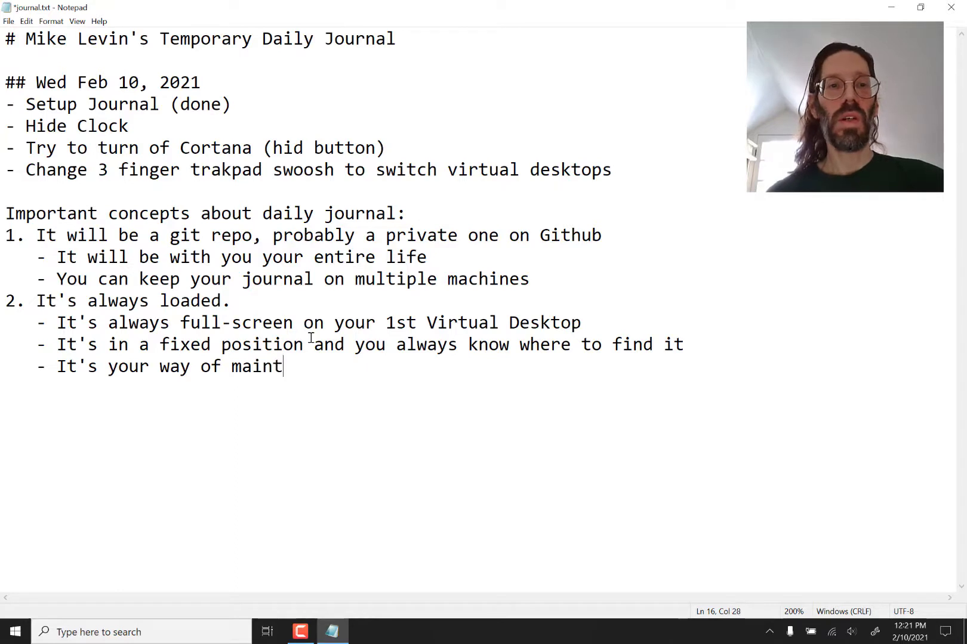
pyautogui.write('aining human sta')
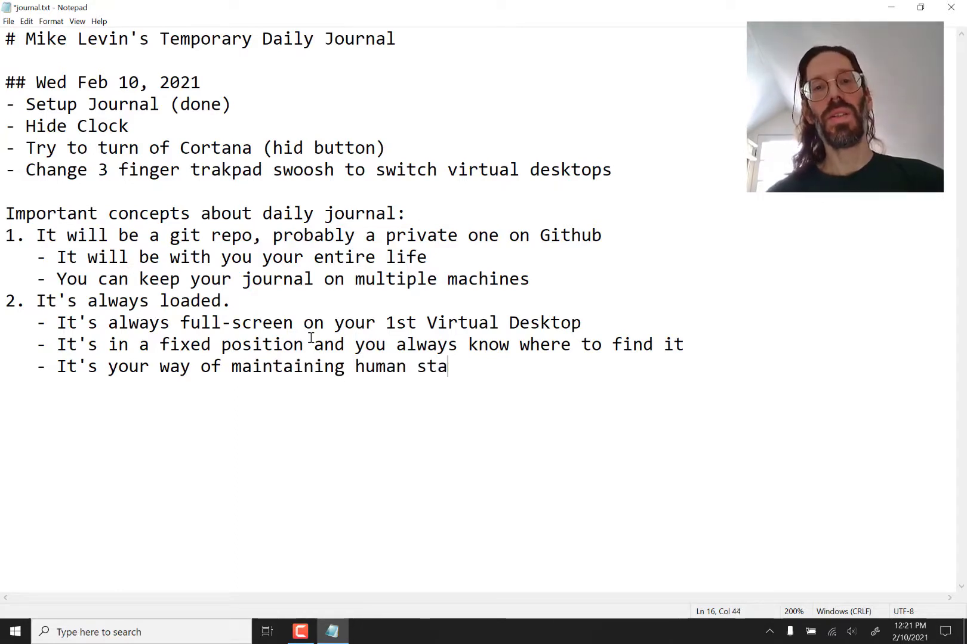
pyautogui.write('tefulness')
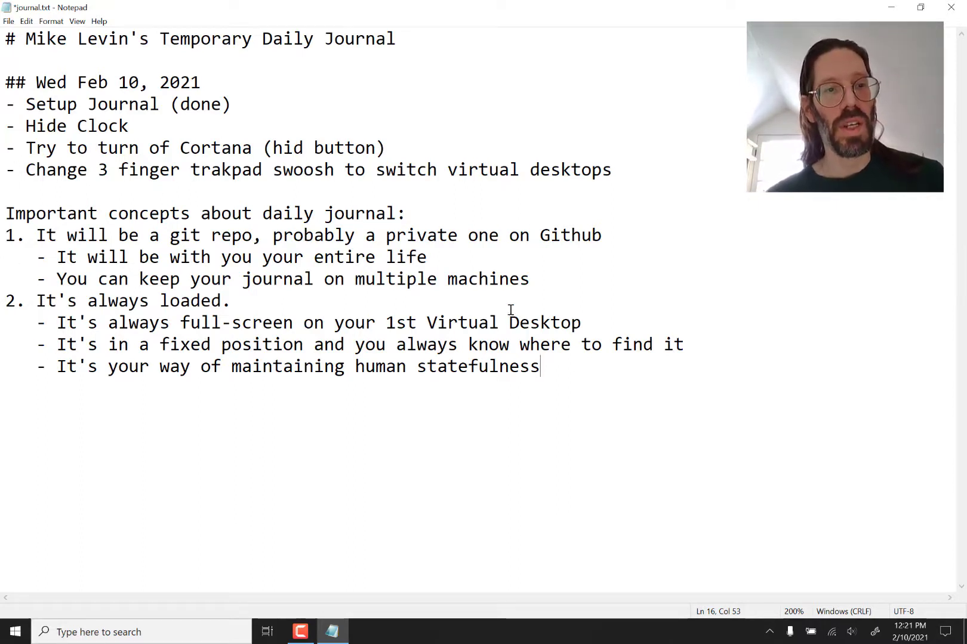
# - Below the title, type ten hyphens, then copy and paste them to lengthen the separator
pyautogui.click(49, 63)
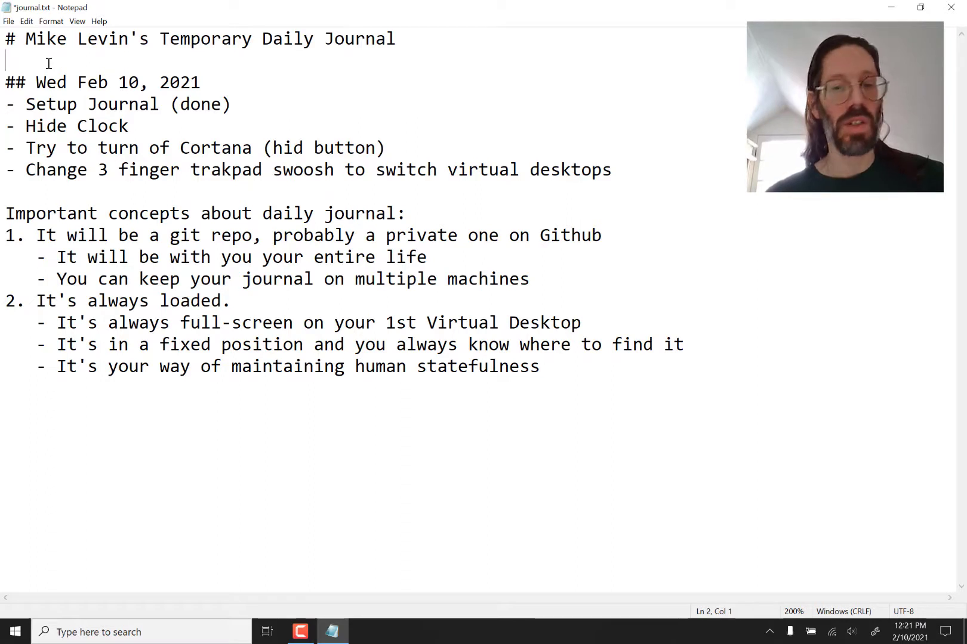
pyautogui.press('Return')
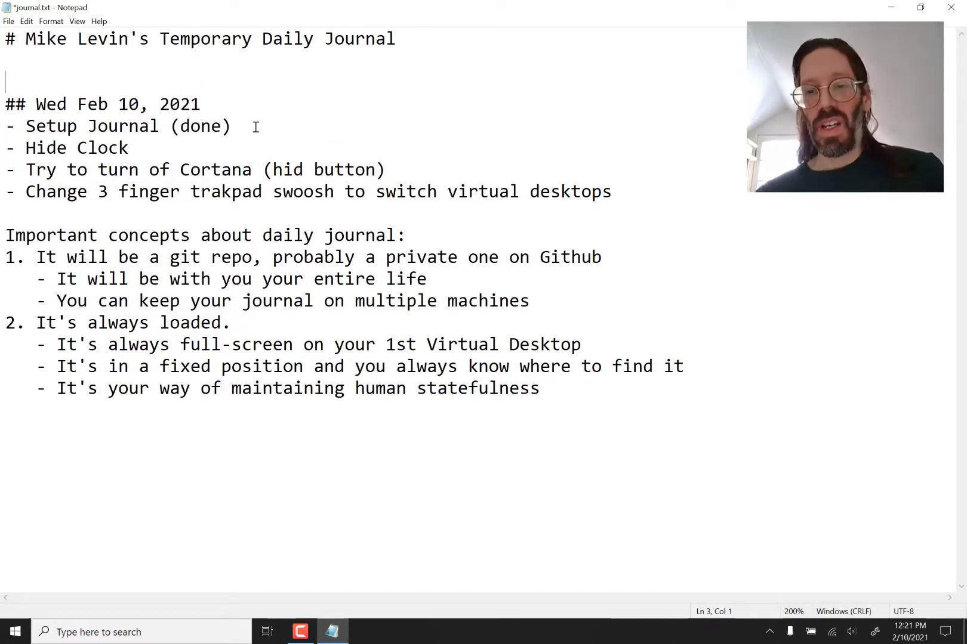
pyautogui.write('--')
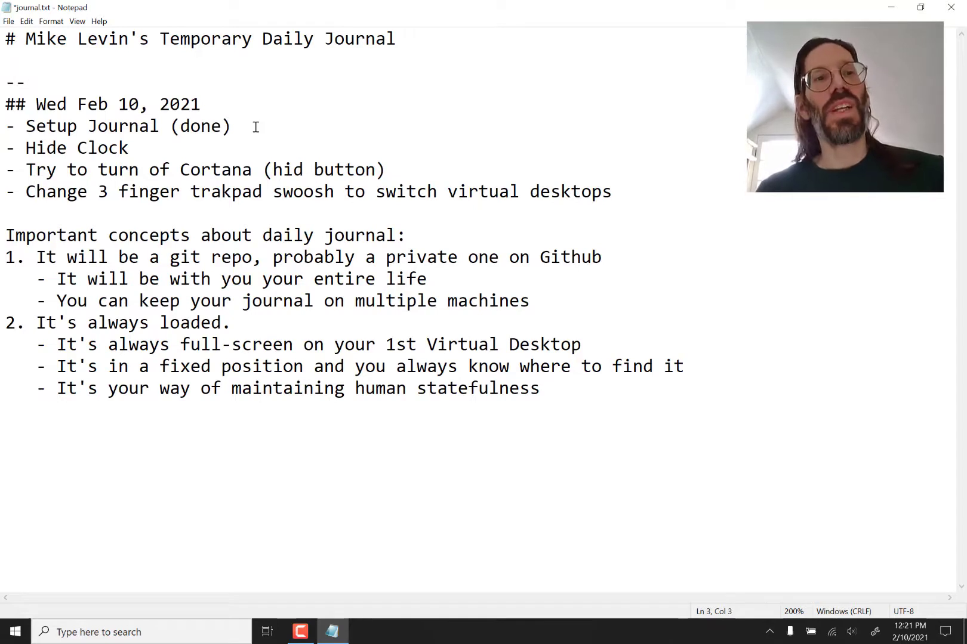
pyautogui.write('-')
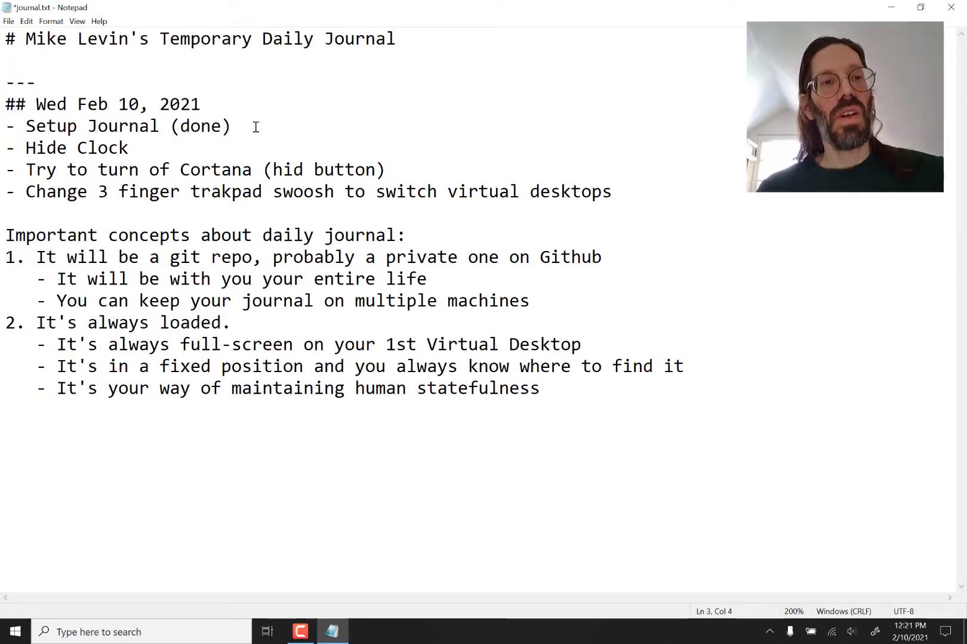
pyautogui.write('-------')
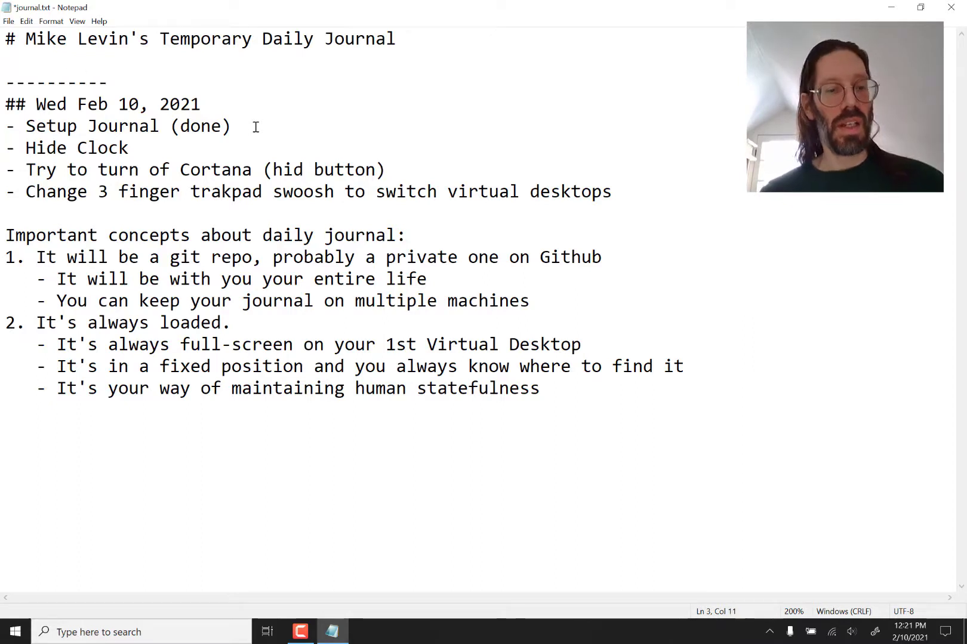
pyautogui.hotkey('shift', 'Home')
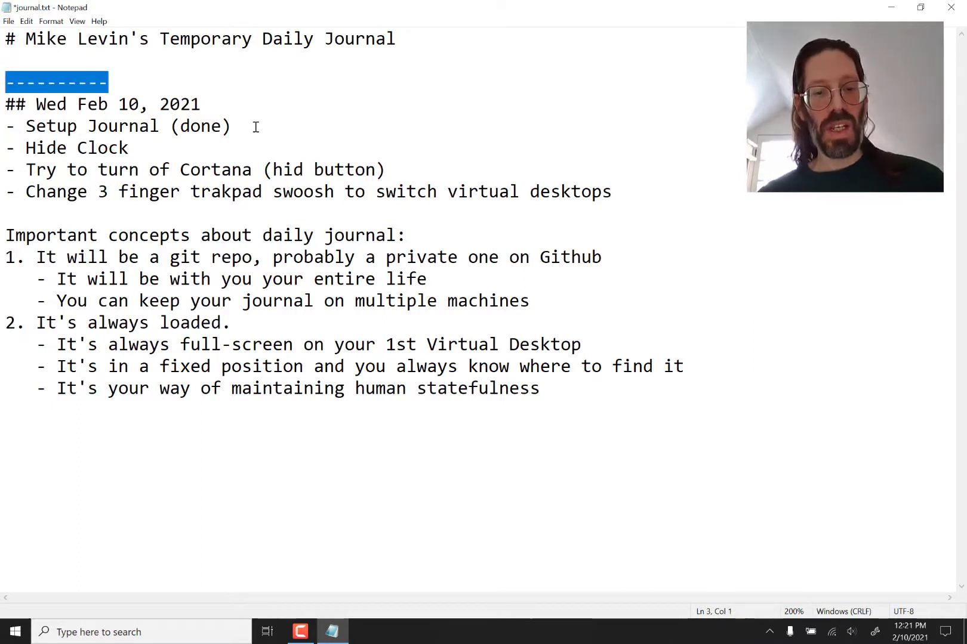
pyautogui.hotkey('ctrl', 'c')
pyautogui.hotkey('ctrl', 'v')
pyautogui.hotkey('ctrl', 'v')
pyautogui.hotkey('ctrl', 'v')
pyautogui.hotkey('ctrl', 'v')
pyautogui.hotkey('ctrl', 'v')
pyautogui.hotkey('ctrl', 'v')
pyautogui.hotkey('ctrl', 'v')
pyautogui.hotkey('ctrl', 'v')
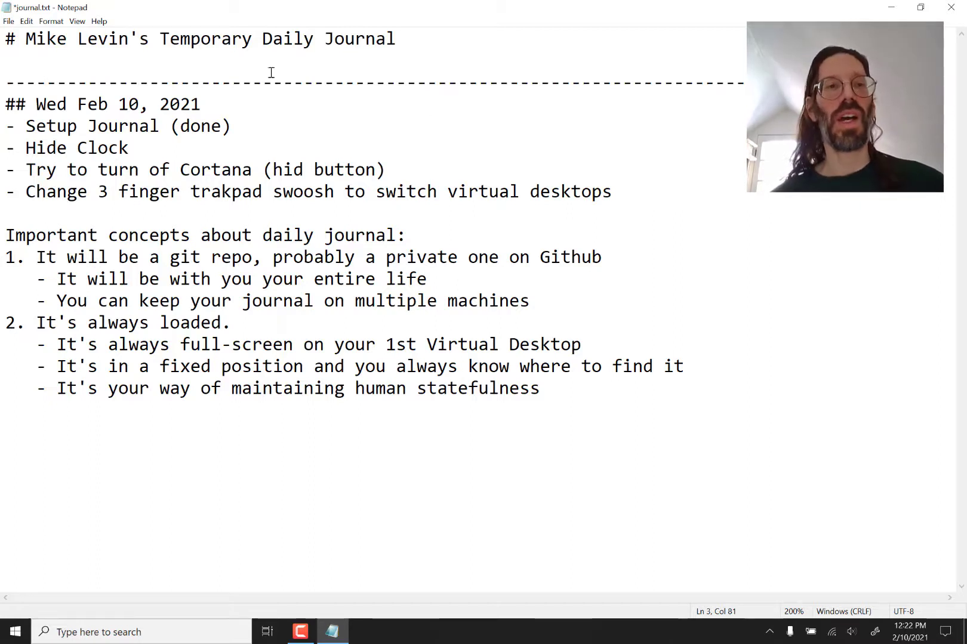
# - Duplicate the separator and date heading above, change it to Thu Feb 11, 2021, and save
pyautogui.click(6, 80)
pyautogui.press('Return')
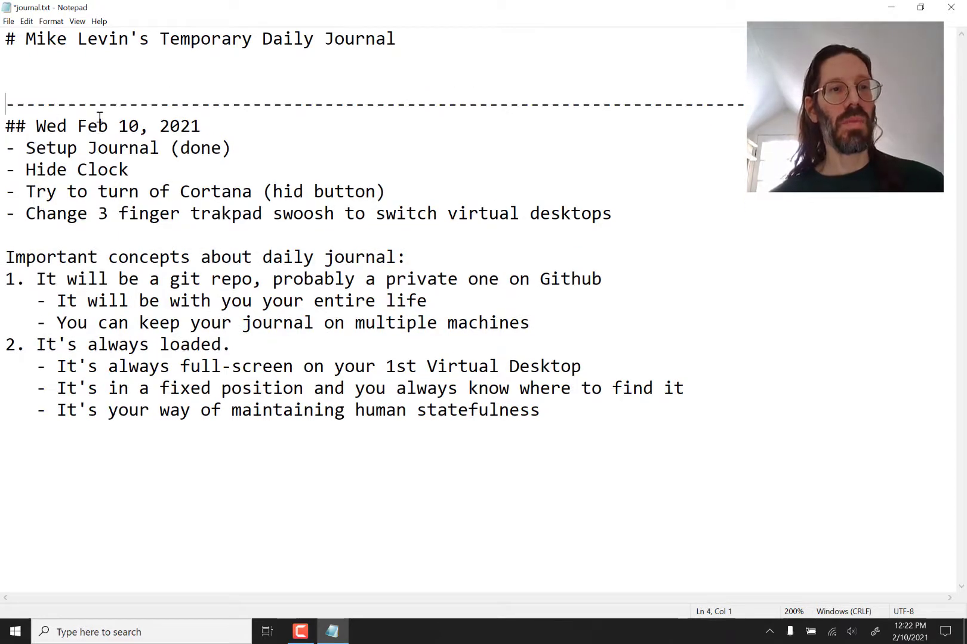
pyautogui.press('Return')
pyautogui.hotkey('shift', 'Down')
pyautogui.hotkey('shift', 'Down')
pyautogui.press('Up')
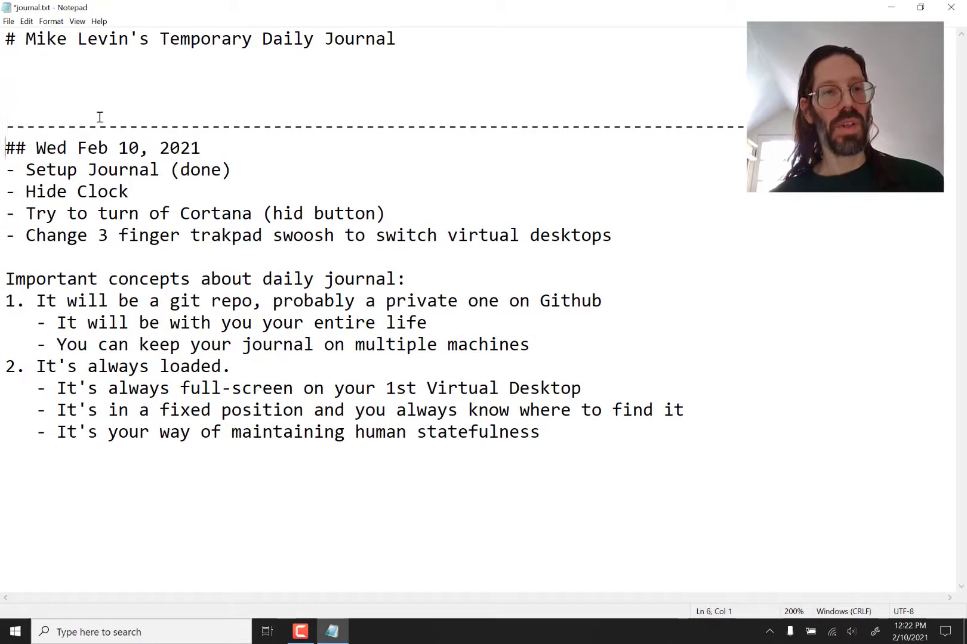
pyautogui.press('Up')
pyautogui.press('Up')
pyautogui.press('Up')
pyautogui.hotkey('ctrl', 'v')
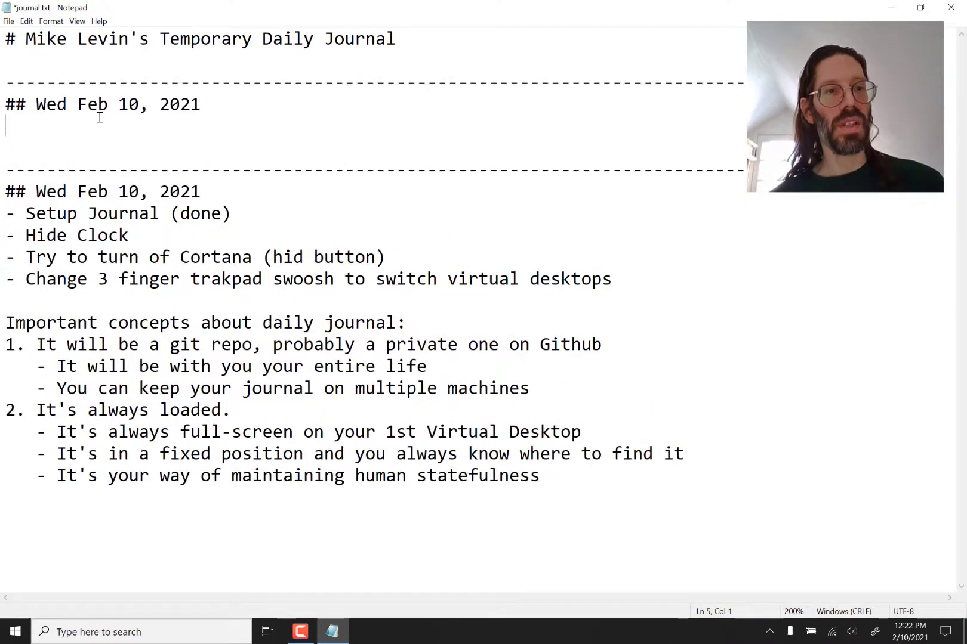
pyautogui.doubleClick(53, 108)
pyautogui.write('Thu')
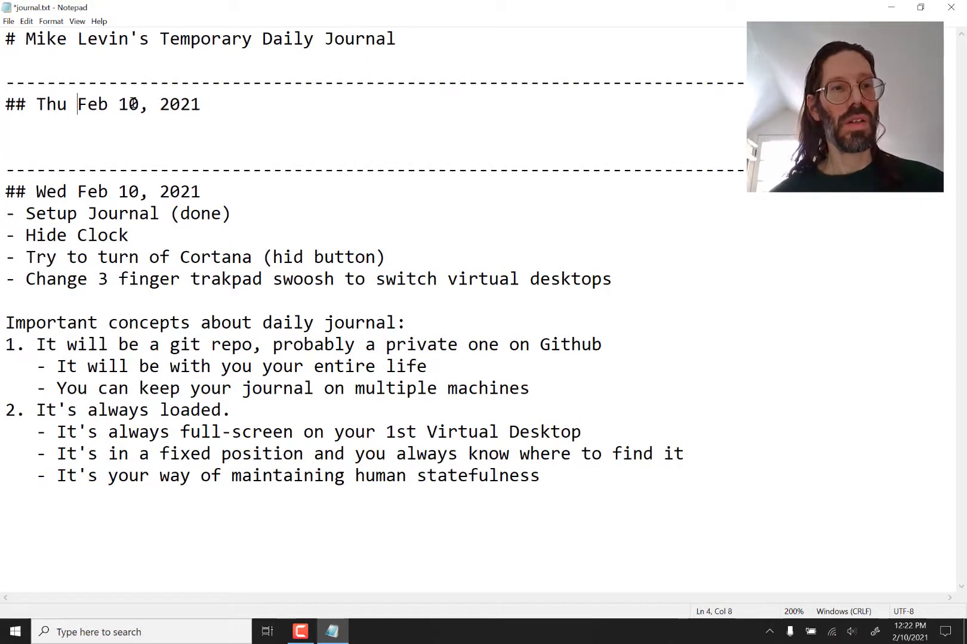
pyautogui.moveTo(128, 105); pyautogui.dragTo(139, 105)
pyautogui.write('1')
pyautogui.hotkey('ctrl', 's')
# - Add '### Setting Up Daily Journal' under the Wed Feb 10, 2021 heading and save
pyautogui.click(222, 194)
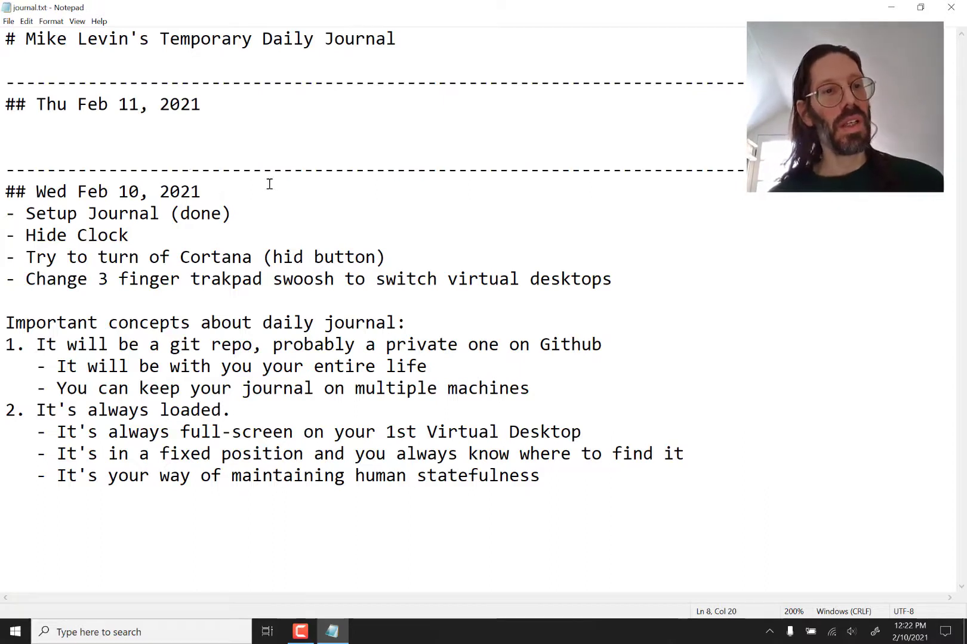
pyautogui.press('Return')
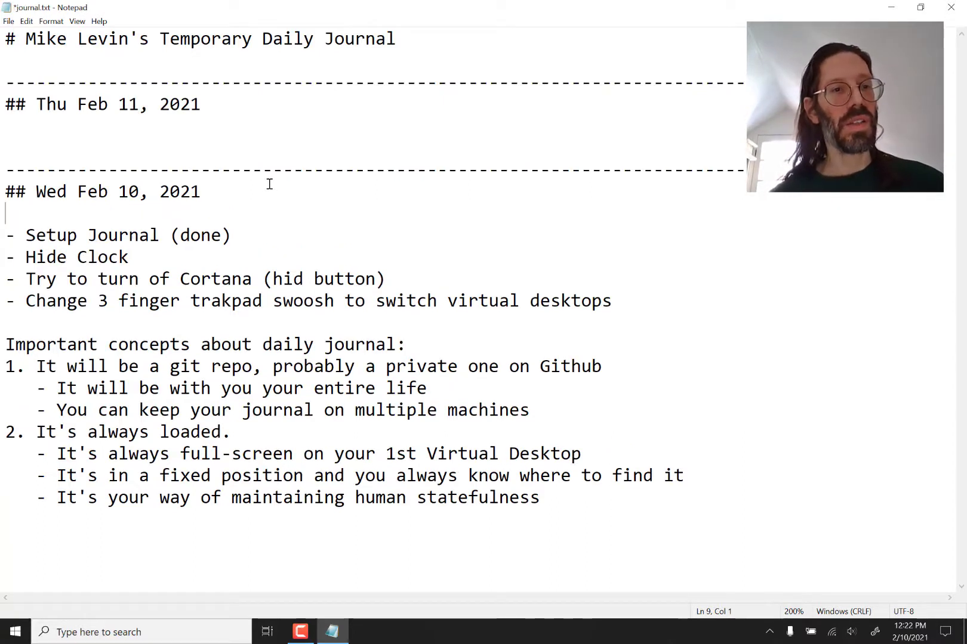
pyautogui.click(43, 120)
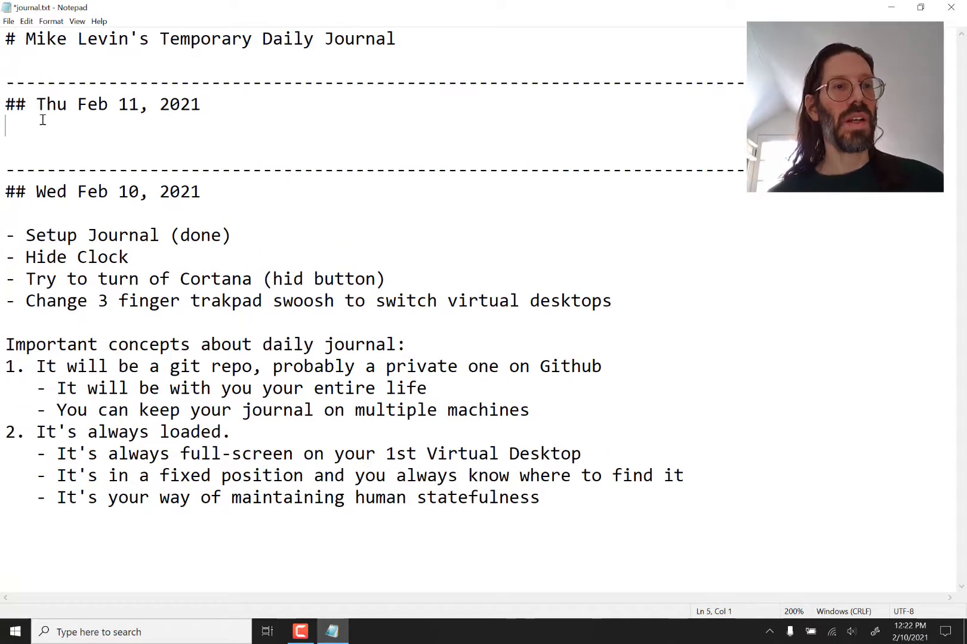
pyautogui.press('Return')
pyautogui.click(114, 212)
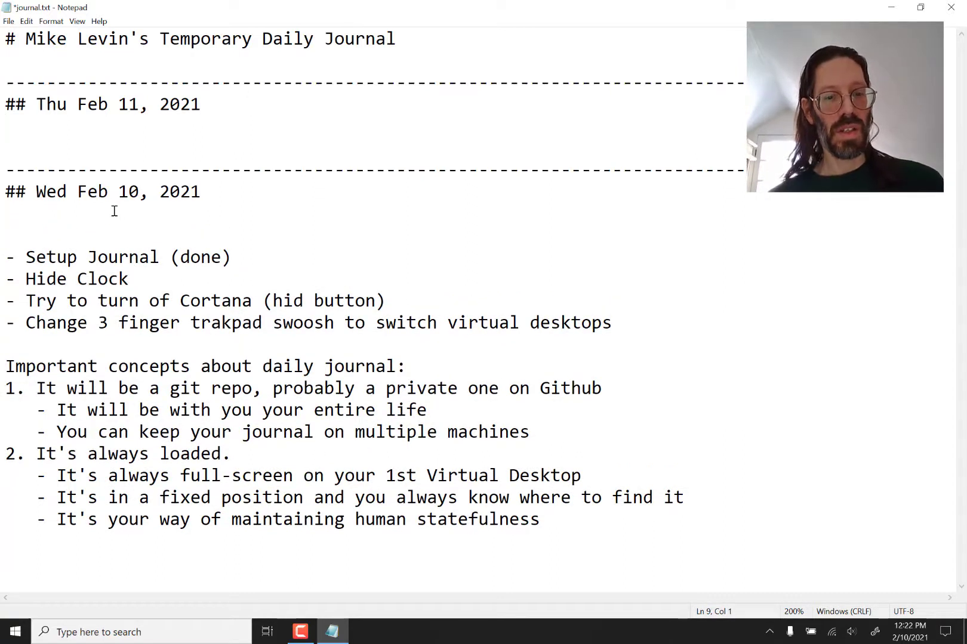
pyautogui.write('### Setti')
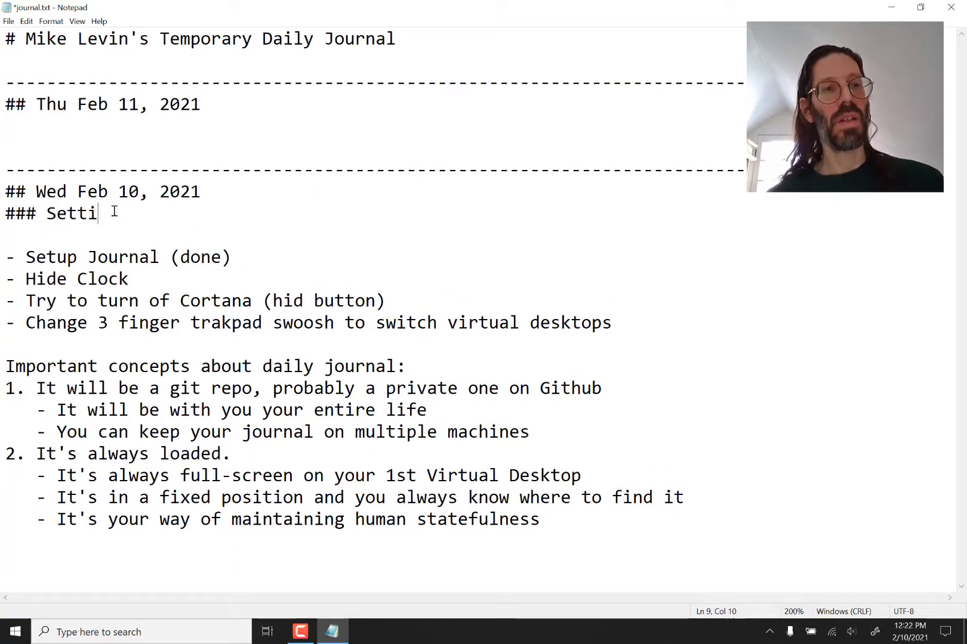
pyautogui.write('ng Up Dai')
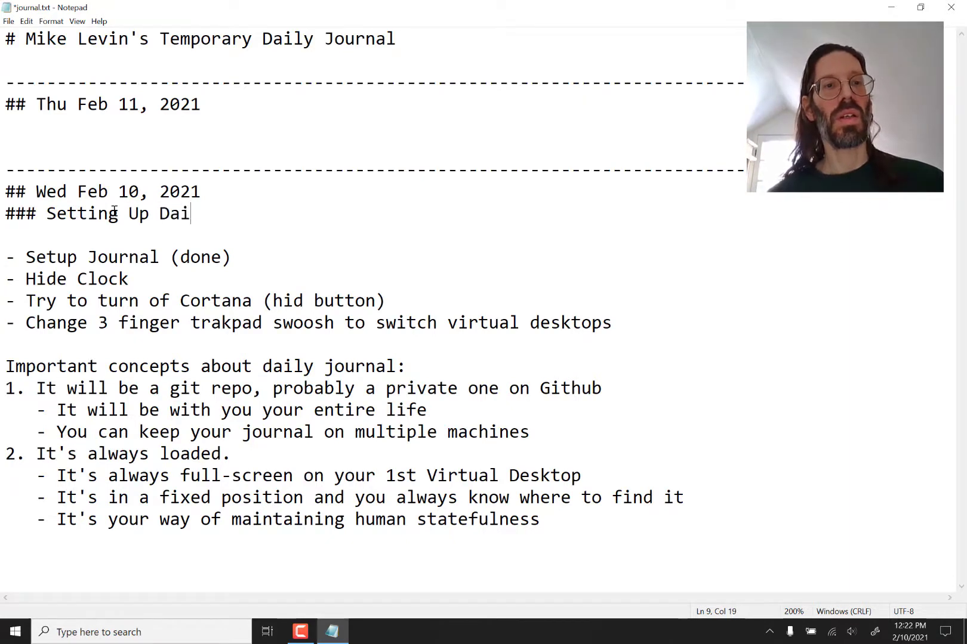
pyautogui.write('ly Journal')
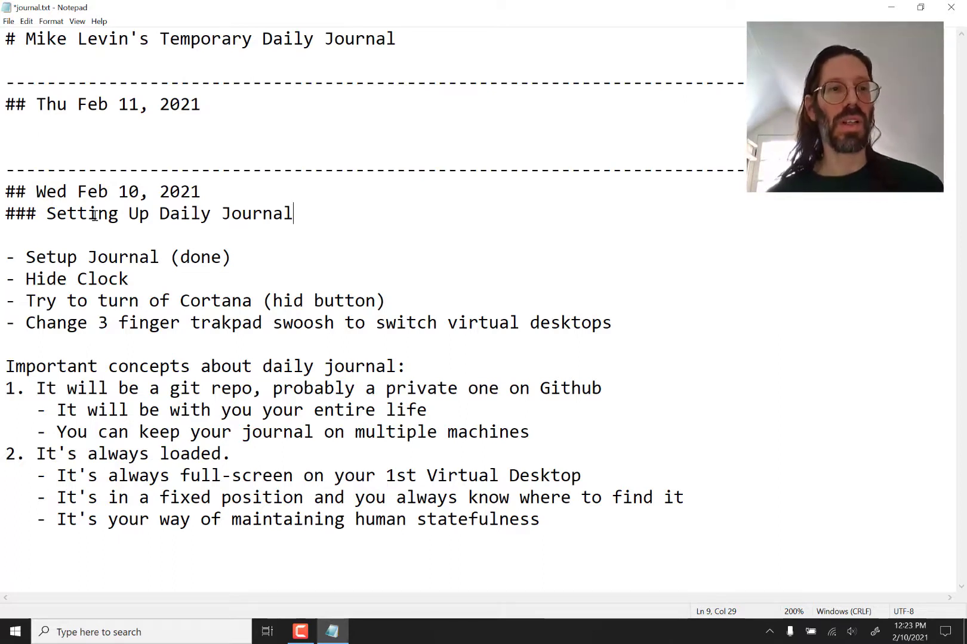
pyautogui.hotkey('ctrl', 's')
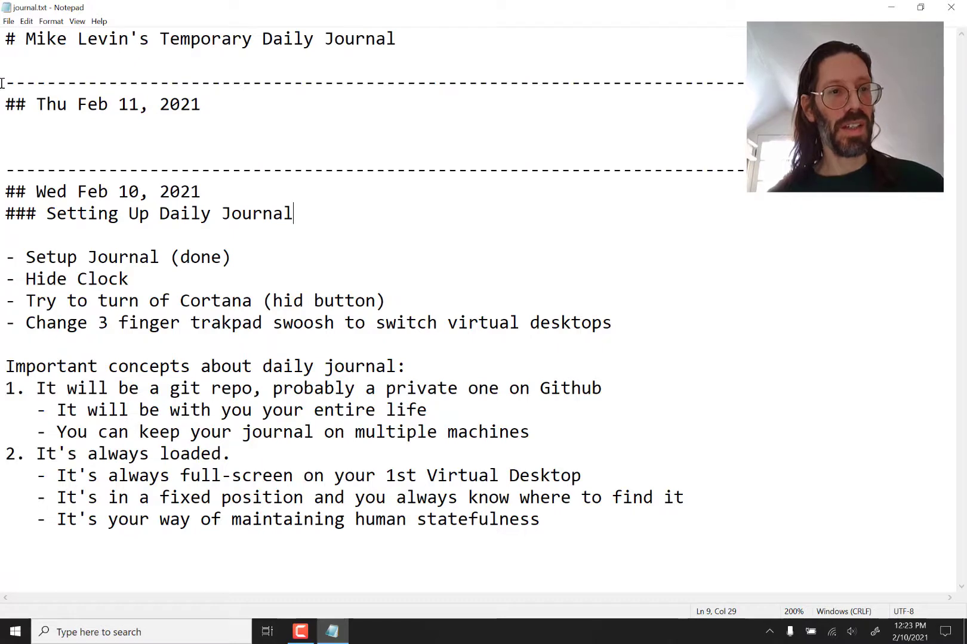
# - Delete the Thu Feb 11, 2021 heading with its separator, then exit Notepad via File > Exit
pyautogui.moveTo(2, 84); pyautogui.dragTo(4, 155)
pyautogui.press('BackSpace')
pyautogui.press('BackSpace')
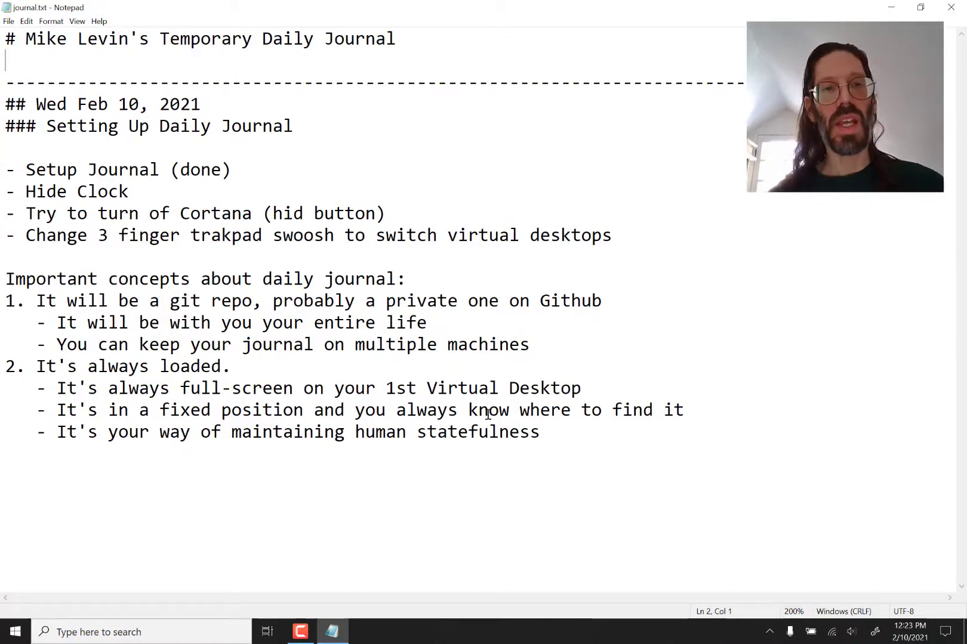
pyautogui.click(9, 22)
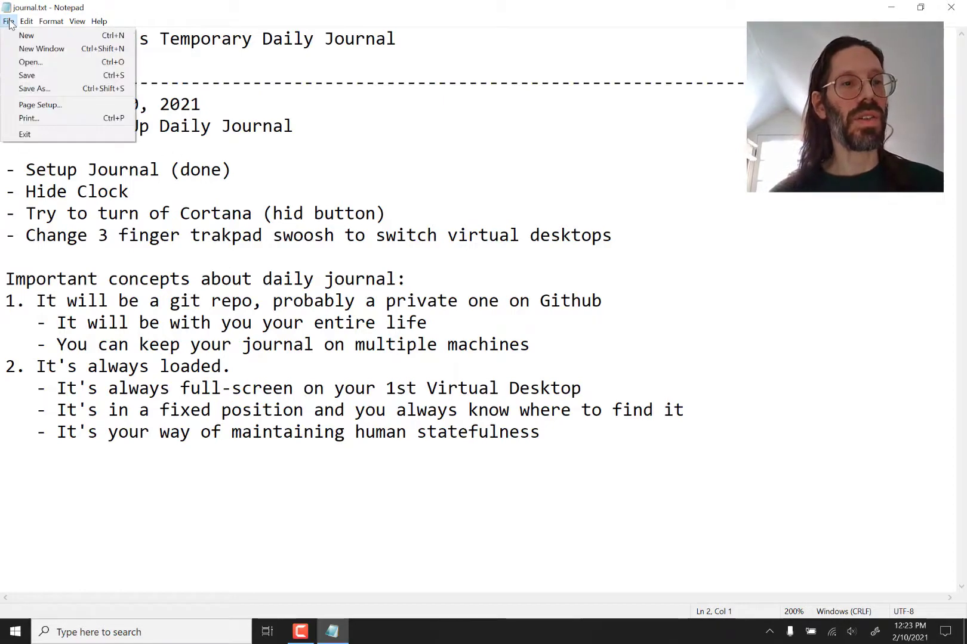
pyautogui.click(29, 137)
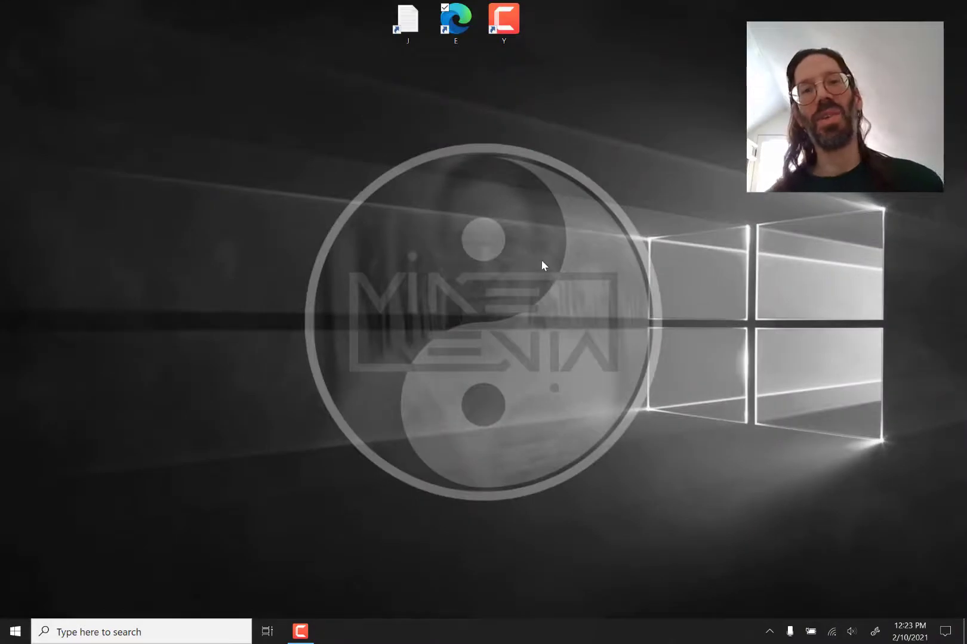